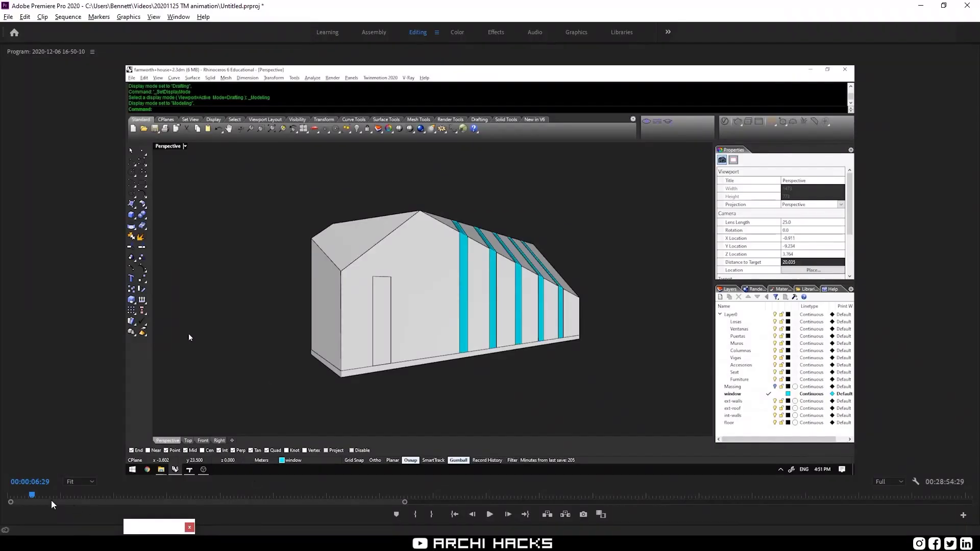
# Examine the house exterior from several sides in the Rhino model and the Twinmotion scene.
pyautogui.moveTo(40, 497); pyautogui.dragTo(232, 494)
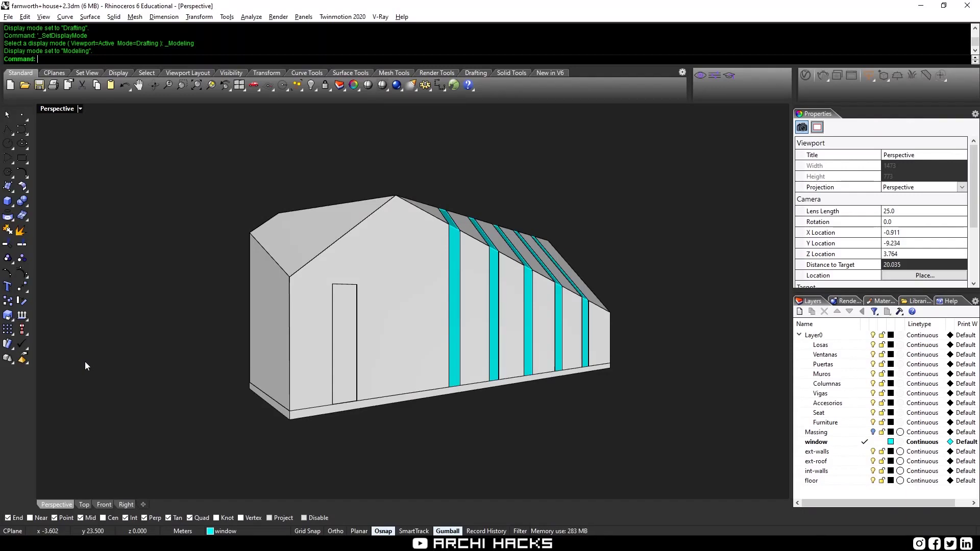
pyautogui.moveTo(135, 313)
pyautogui.mouseDown(button='right')
pyautogui.moveTo(264, 293)
pyautogui.moveTo(354, 360)
pyautogui.moveTo(575, 437)
pyautogui.mouseUp(button='right')
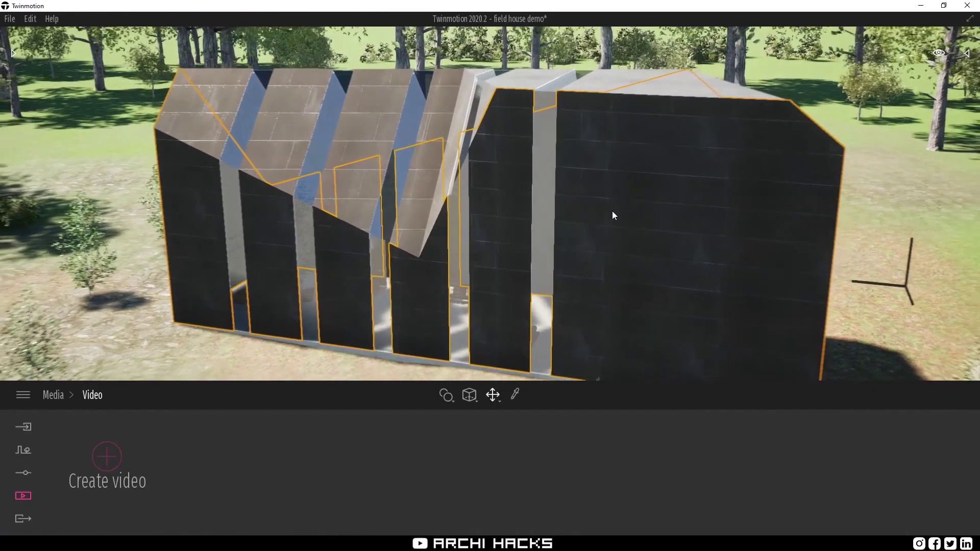
pyautogui.scroll(-5, 604, 251)
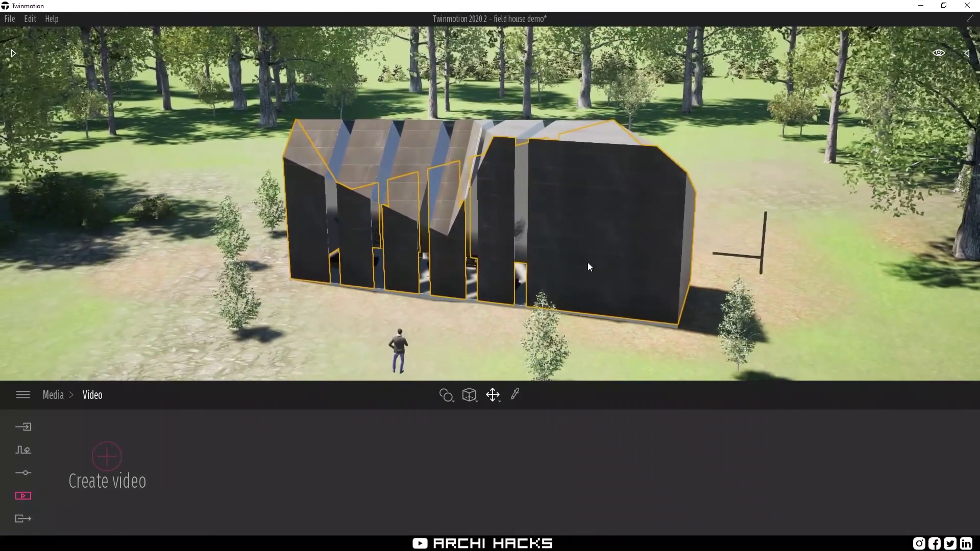
pyautogui.moveTo(445, 259); pyautogui.dragTo(243, 234)
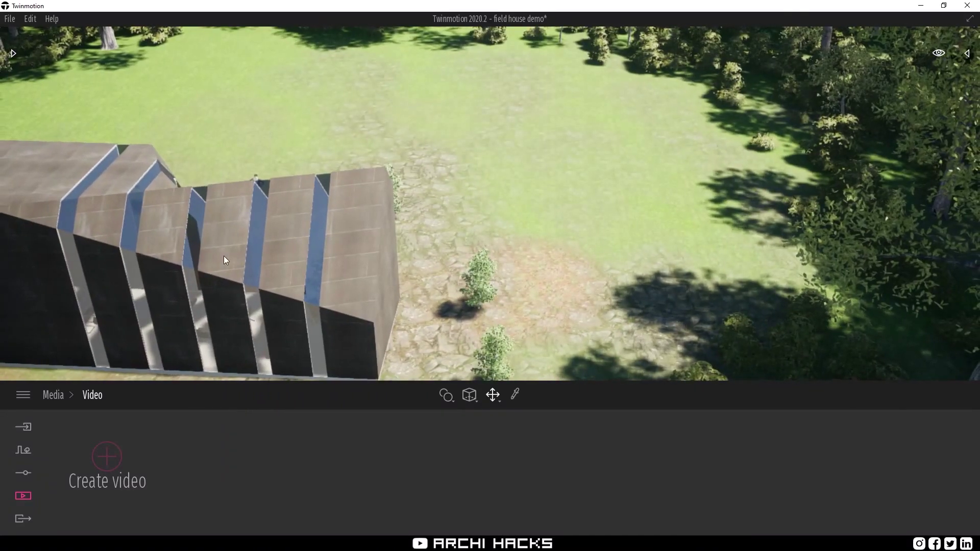
pyautogui.doubleClick(223, 256)
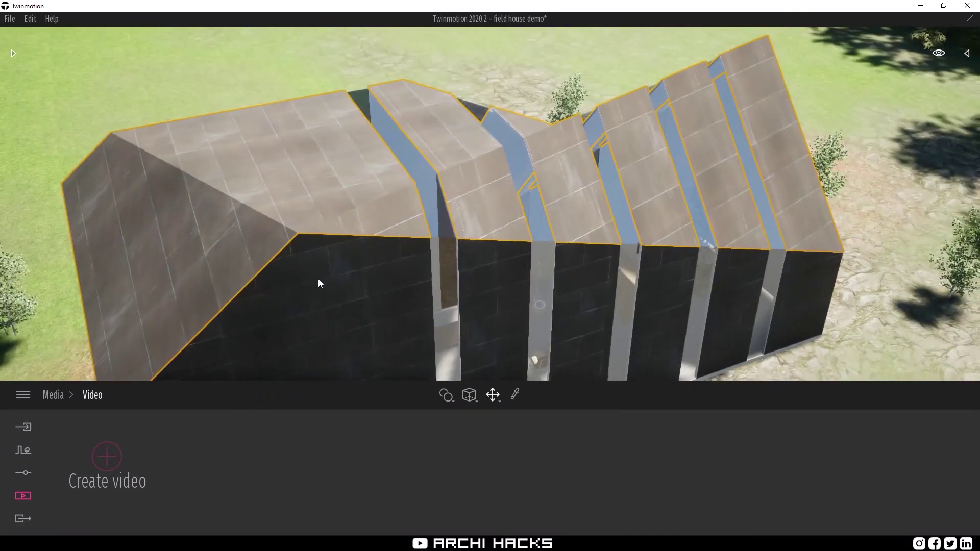
pyautogui.moveTo(318, 279); pyautogui.dragTo(388, 277)
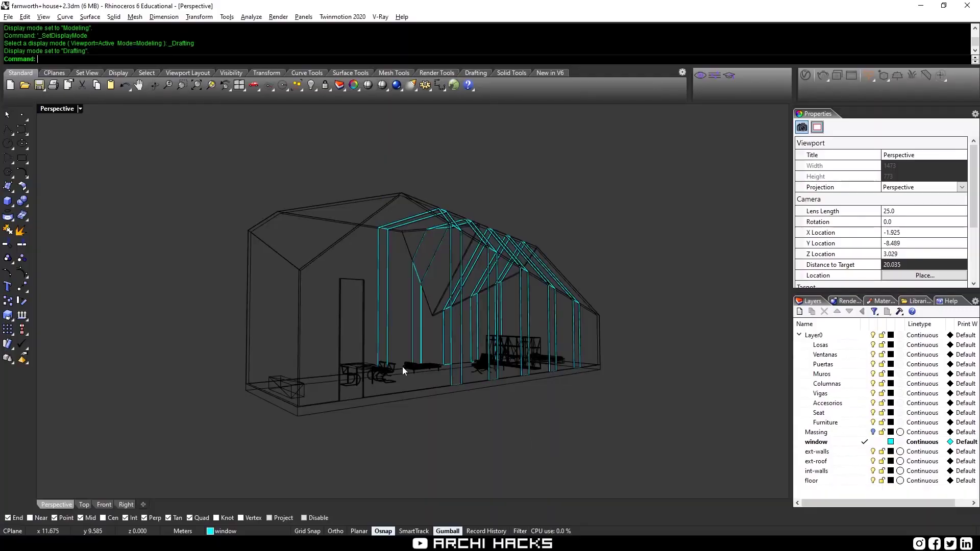
# Switch to Rhino and examine the house model from several angles in the shaded, wireframe and rendered display modes.
pyautogui.moveTo(385, 346); pyautogui.dragTo(424, 387, button='right')
pyautogui.moveTo(637, 295); pyautogui.dragTo(590, 288, button='right')
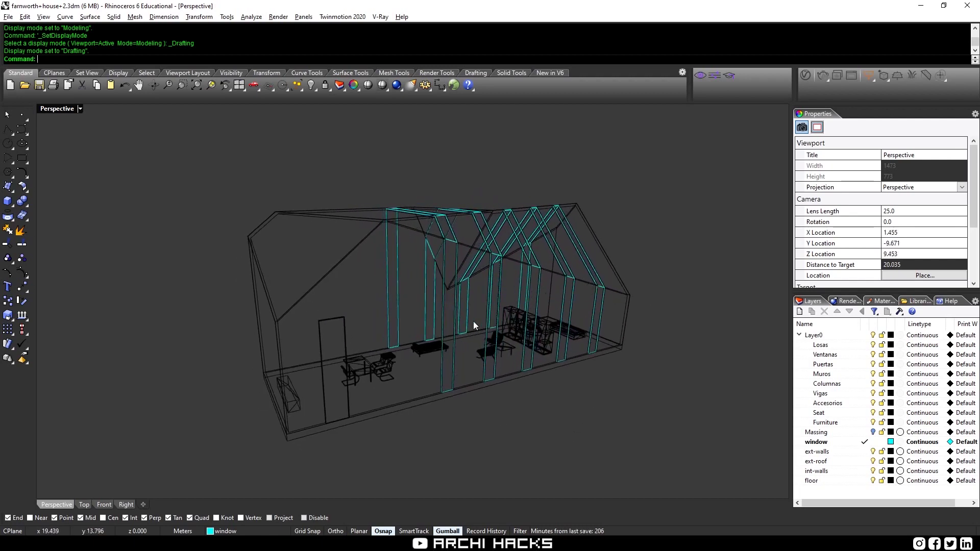
pyautogui.hotkey('ctrl', 'alt', 's')
pyautogui.moveTo(354, 258)
pyautogui.mouseDown(button='right')
pyautogui.moveTo(451, 307)
pyautogui.moveTo(506, 317)
pyautogui.moveTo(344, 314)
pyautogui.mouseUp(button='right')
pyautogui.scroll(5, 396, 382)
pyautogui.hotkey('ctrl', 'alt', 'w')
pyautogui.moveTo(393, 388)
pyautogui.keyDown('shift'); pyautogui.mouseDown(button='right')
pyautogui.moveTo(453, 409)
pyautogui.moveTo(569, 408)
pyautogui.mouseUp(button='right'); pyautogui.keyUp('shift')
pyautogui.scroll(5, 460, 411)
pyautogui.hotkey('ctrl', 'alt', 's')
pyautogui.moveTo(436, 366); pyautogui.dragTo(533, 386, button='right')
pyautogui.hotkey('ctrl', 'alt', 'r')
pyautogui.moveTo(500, 418); pyautogui.dragTo(563, 354, button='right')
pyautogui.hotkey('ctrl', 'alt', 's')
pyautogui.scroll(-6, 562, 354)
pyautogui.moveTo(463, 365); pyautogui.dragTo(396, 375, button='right')
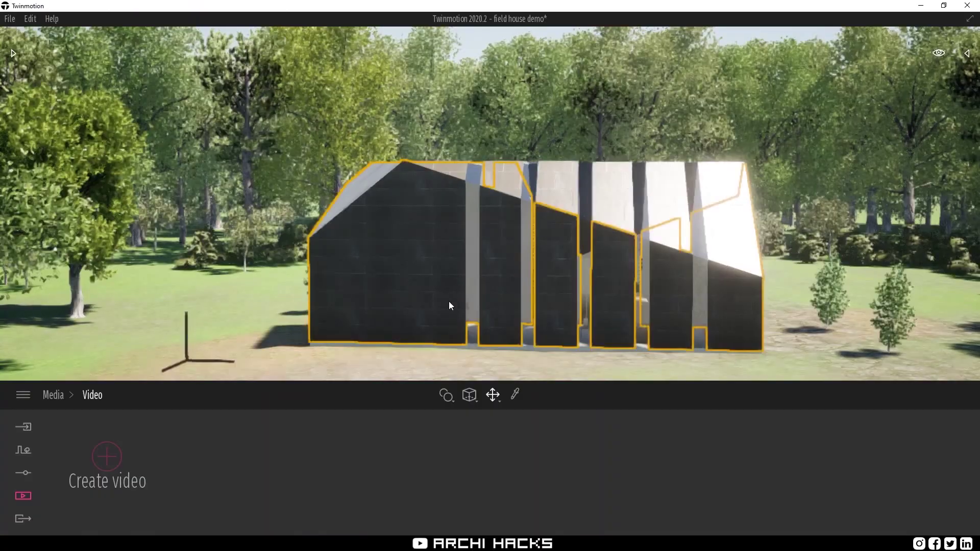
# Switch to Twinmotion and review the saved image views, including Image5, Image6, Image4, Image2 and Image3.
pyautogui.moveTo(449, 305); pyautogui.dragTo(541, 290)
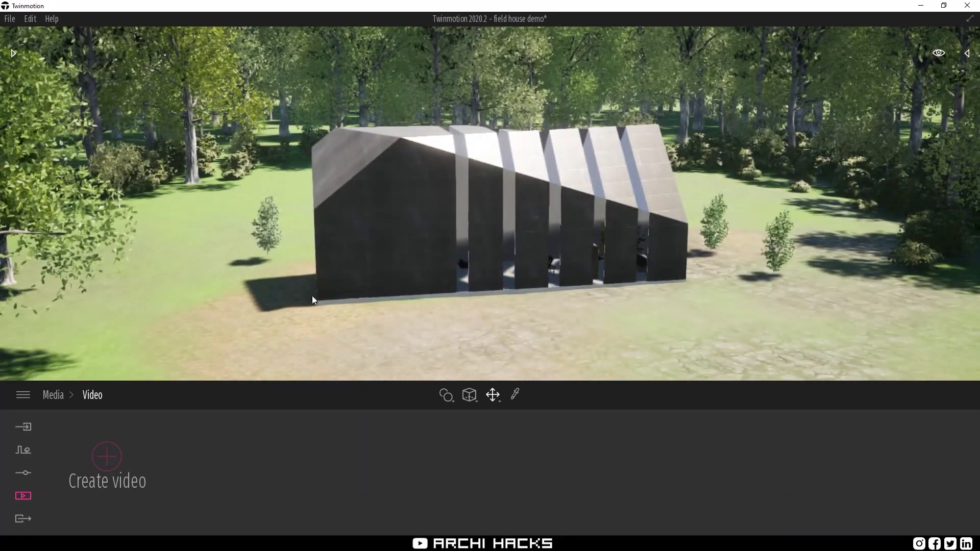
pyautogui.click(60, 396)
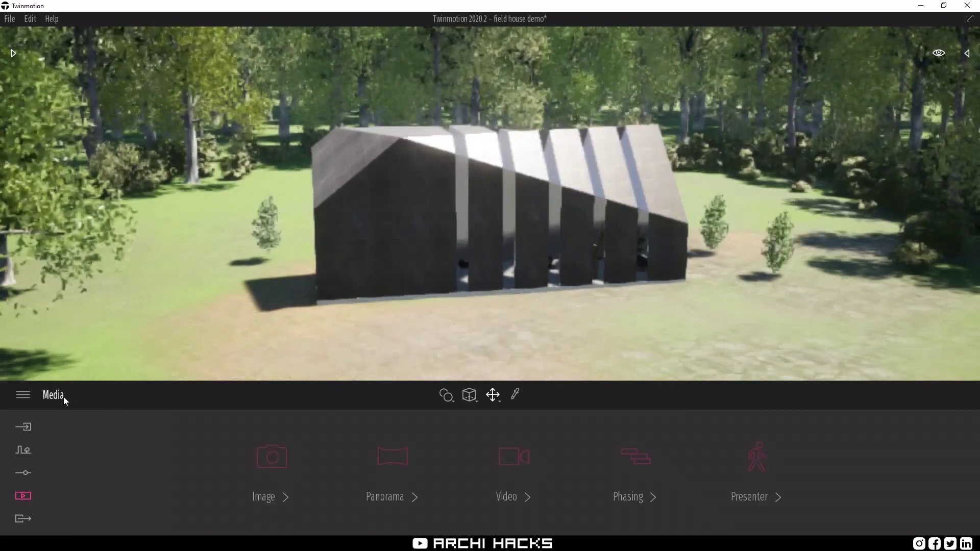
pyautogui.click(269, 467)
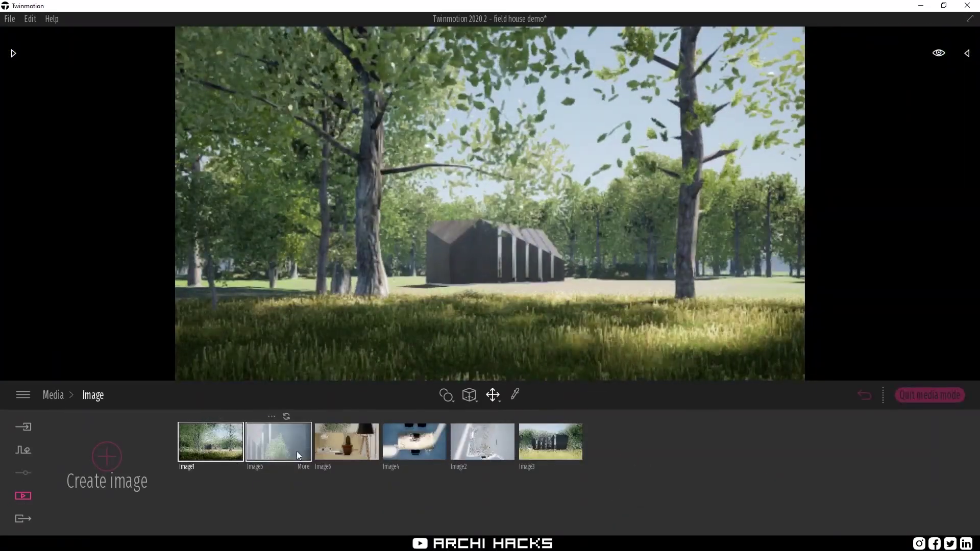
pyautogui.click(296, 451)
pyautogui.click(347, 454)
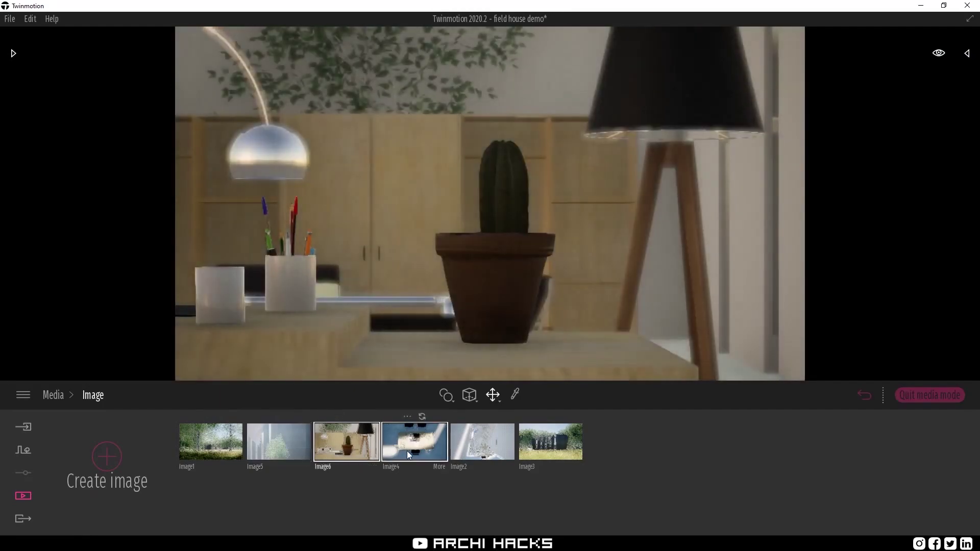
pyautogui.click(408, 452)
pyautogui.click(477, 449)
pyautogui.click(536, 451)
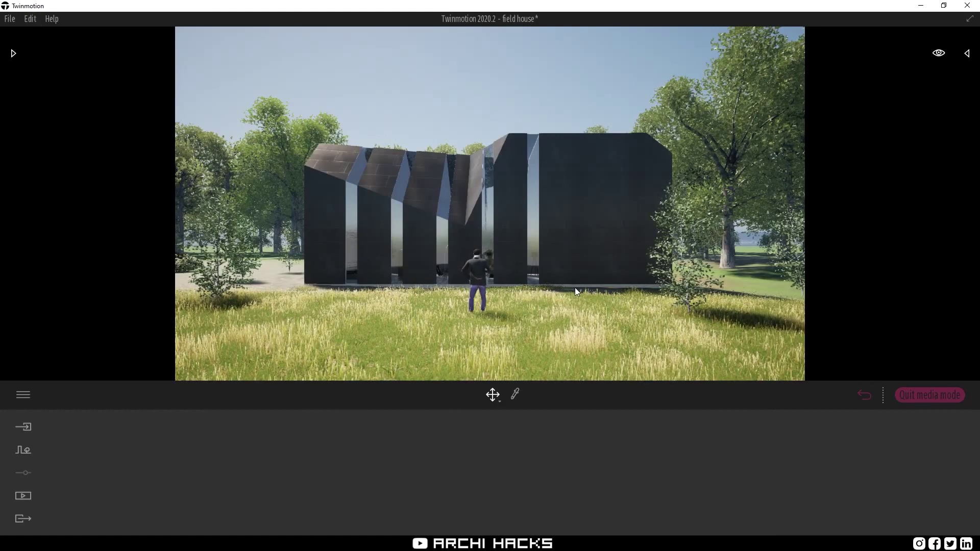
pyautogui.click(573, 260)
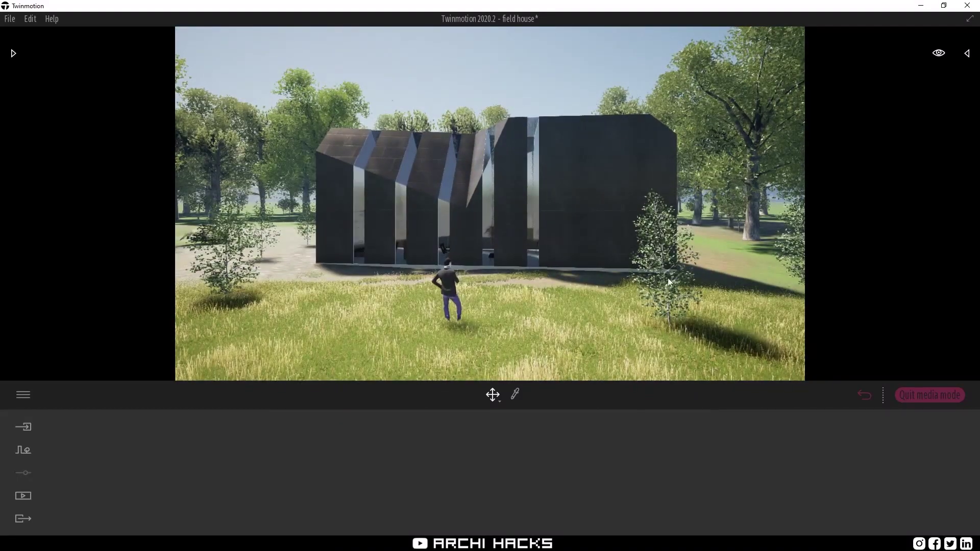
# Open the quality preferences and review the preset and dynamic resolution options.
pyautogui.click(35, 19)
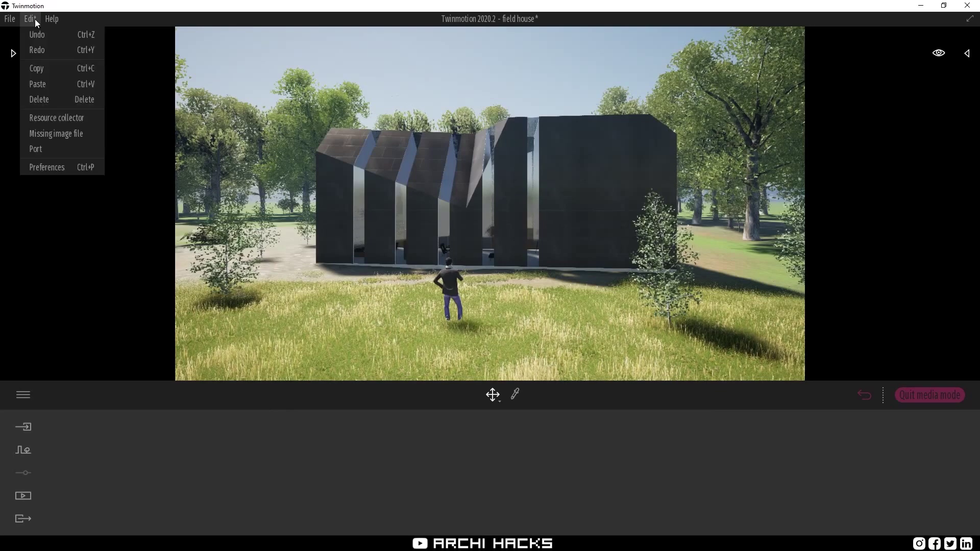
pyautogui.click(81, 173)
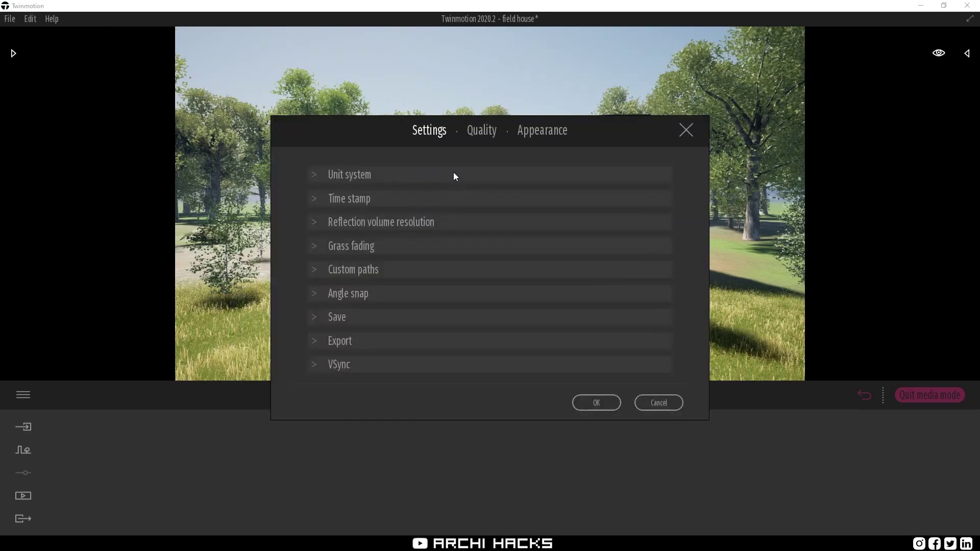
pyautogui.click(482, 131)
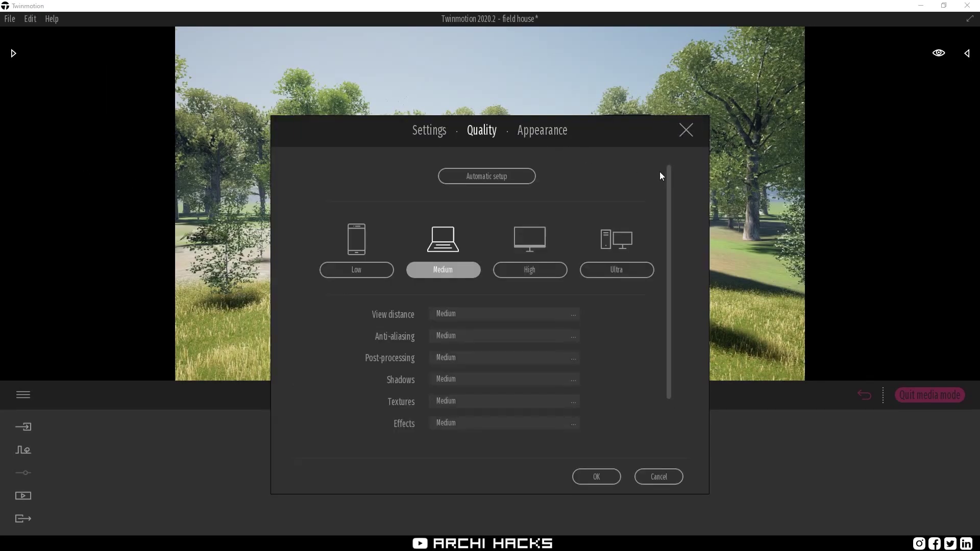
pyautogui.moveTo(670, 177); pyautogui.dragTo(674, 250)
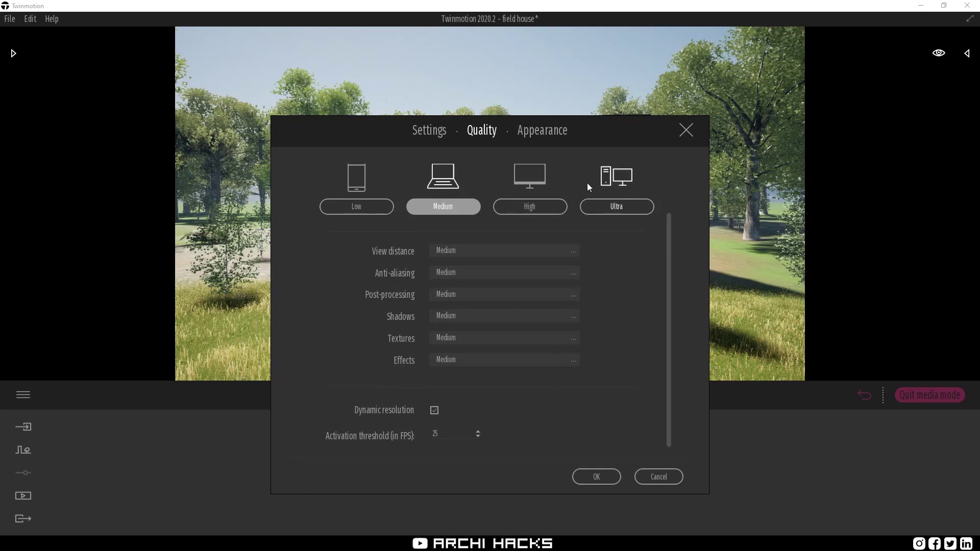
pyautogui.moveTo(603, 133); pyautogui.dragTo(620, 87)
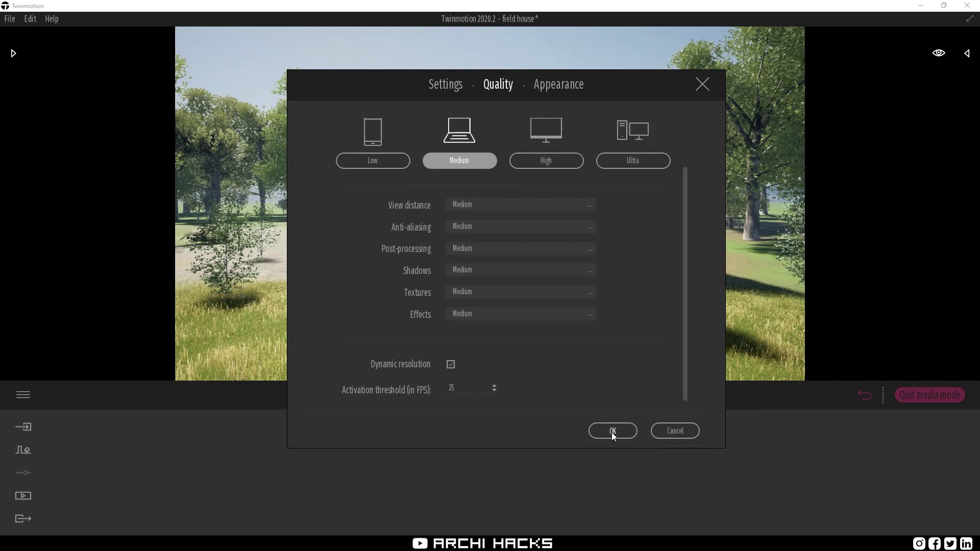
# Try the High and Low quality presets and return the quality to Medium.
pyautogui.scroll(2, 518, 311)
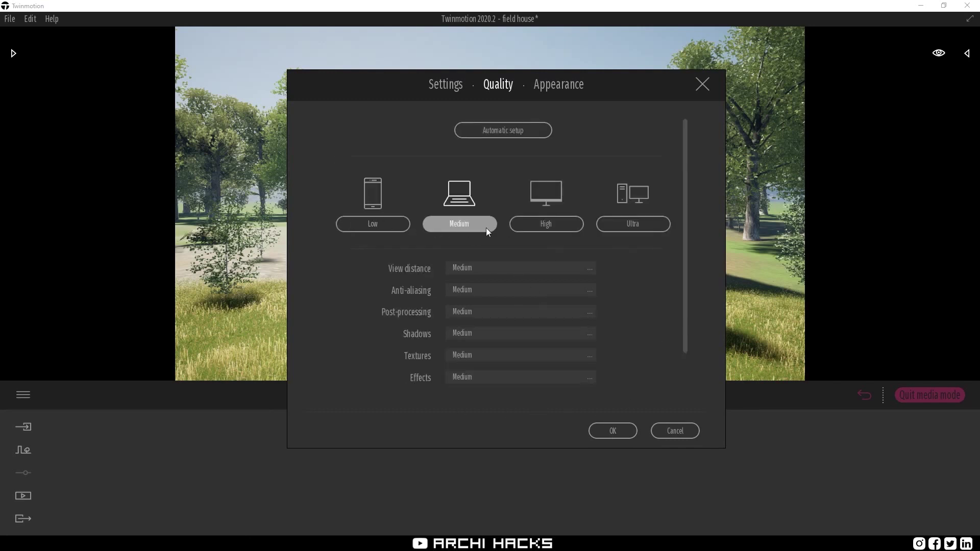
pyautogui.click(572, 226)
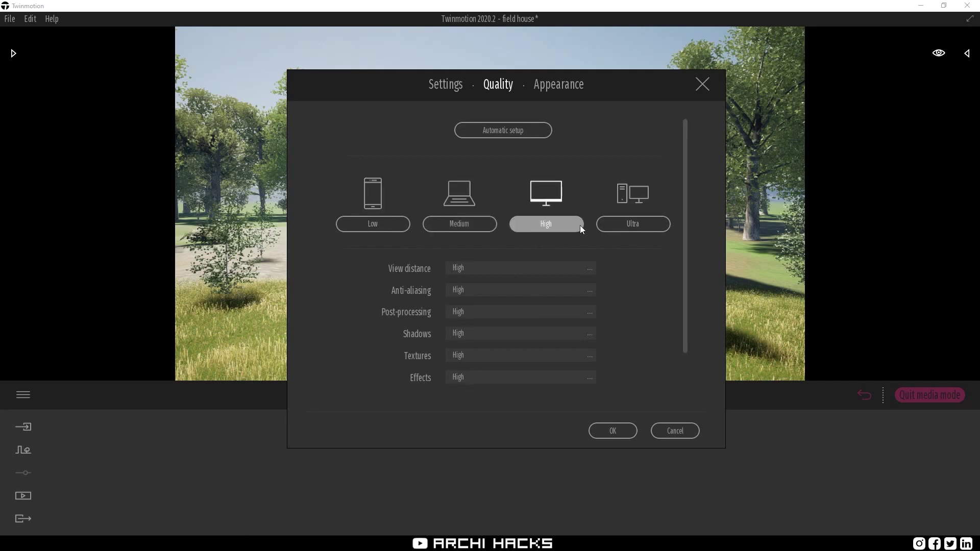
pyautogui.click(352, 227)
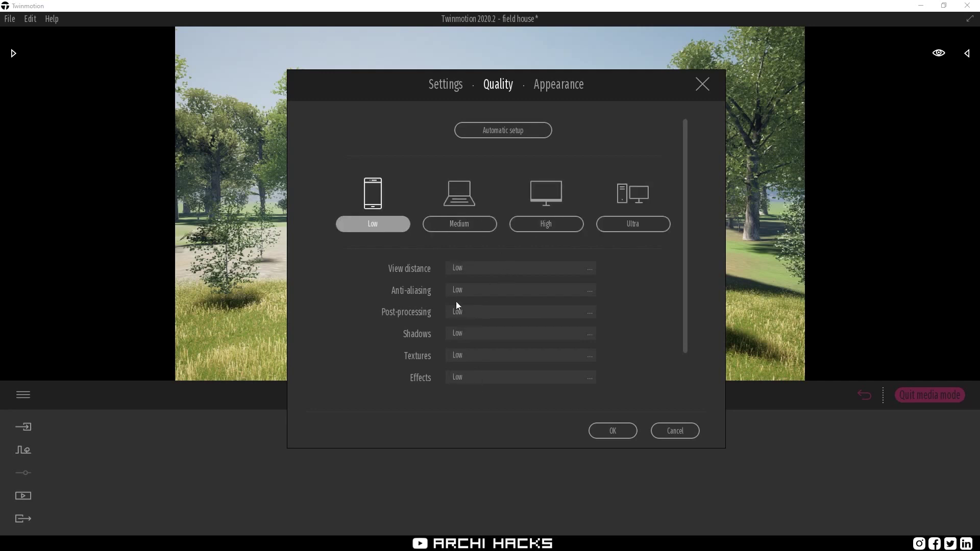
pyautogui.click(460, 228)
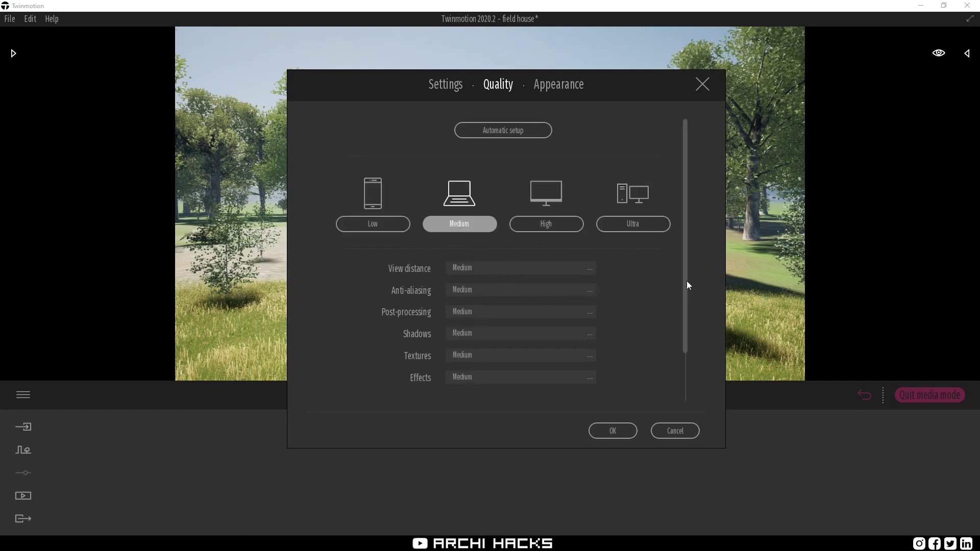
# Inspect the individual shadow quality setting and the dynamic resolution options with their activation threshold.
pyautogui.click(488, 333)
pyautogui.click(600, 345)
pyautogui.moveTo(687, 352); pyautogui.dragTo(685, 390)
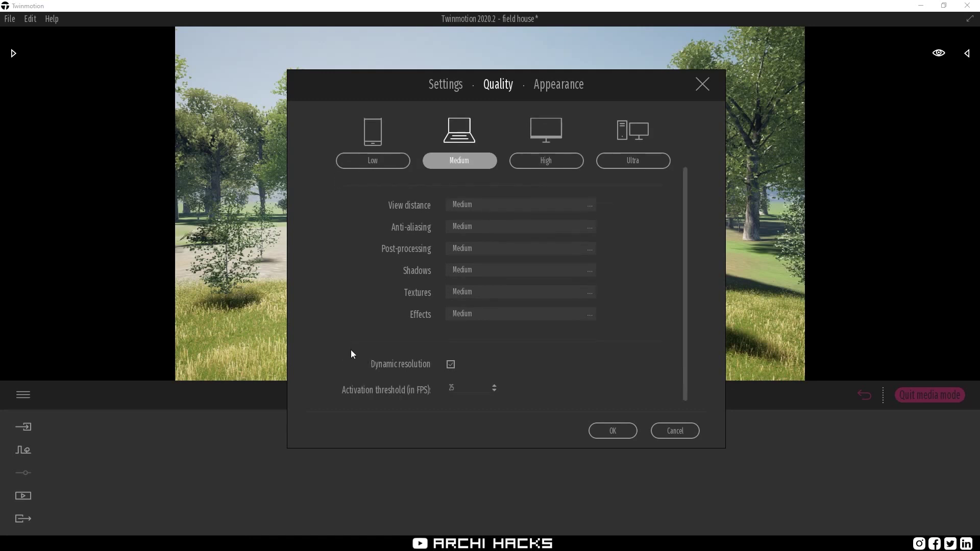
pyautogui.moveTo(373, 349); pyautogui.dragTo(349, 361)
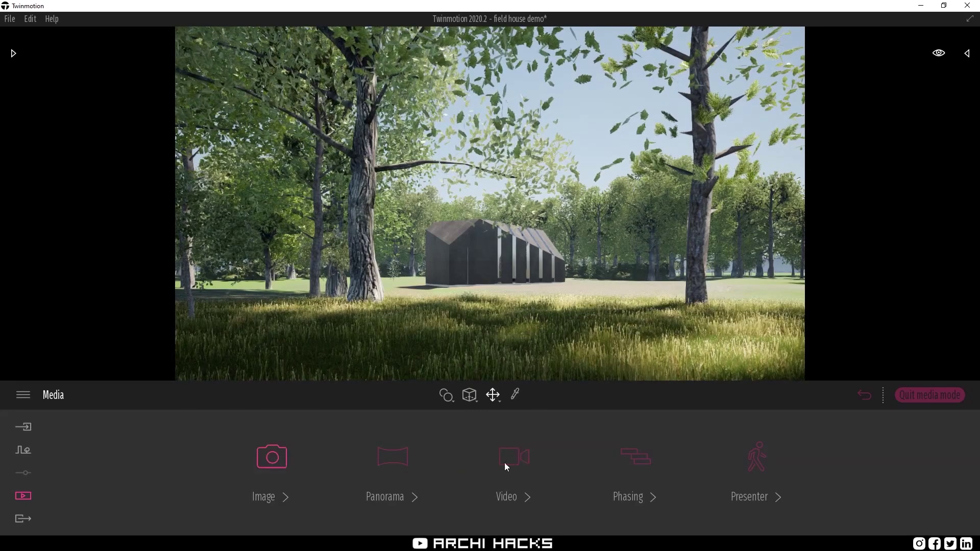
# Recall the Image1 view of the house among the trees and create a new video starting from it.
pyautogui.click(534, 460)
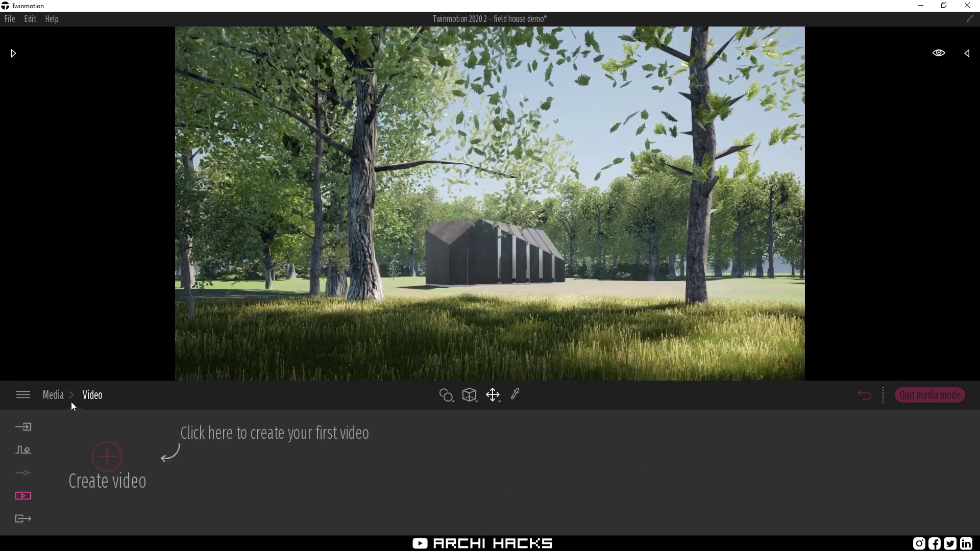
pyautogui.click(54, 396)
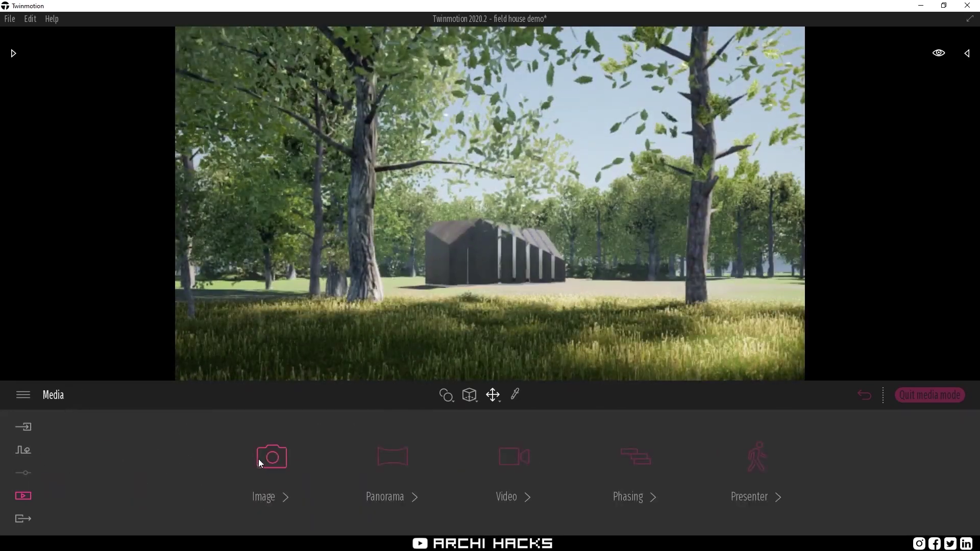
pyautogui.click(260, 460)
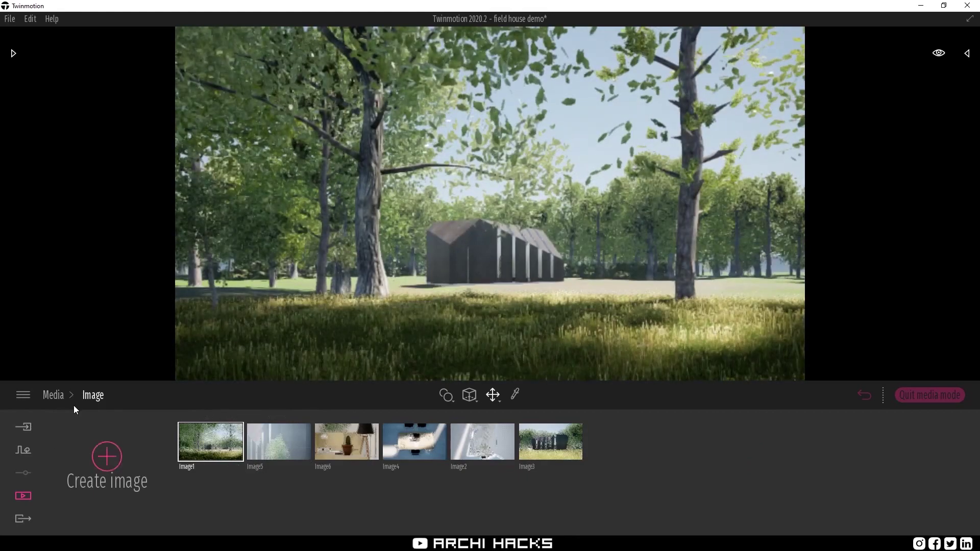
pyautogui.click(60, 397)
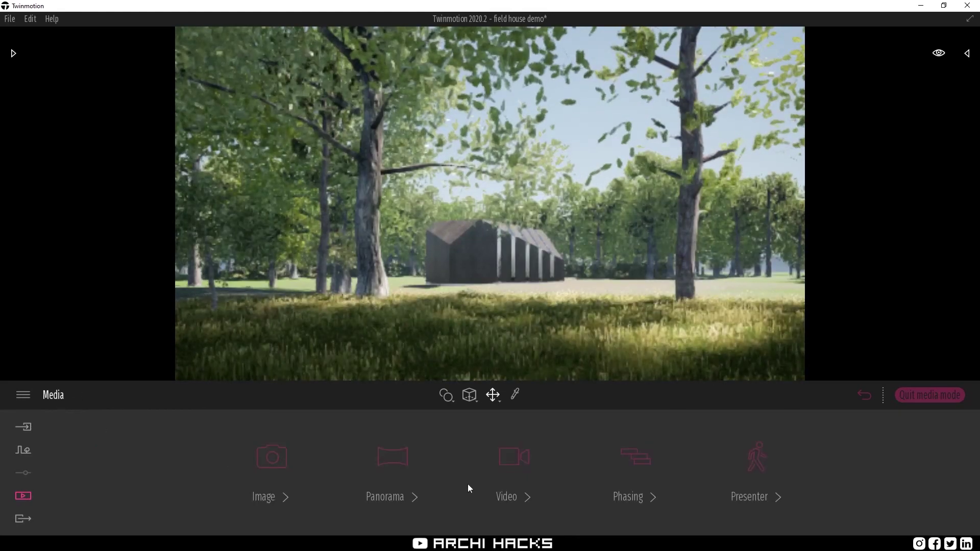
pyautogui.click(518, 474)
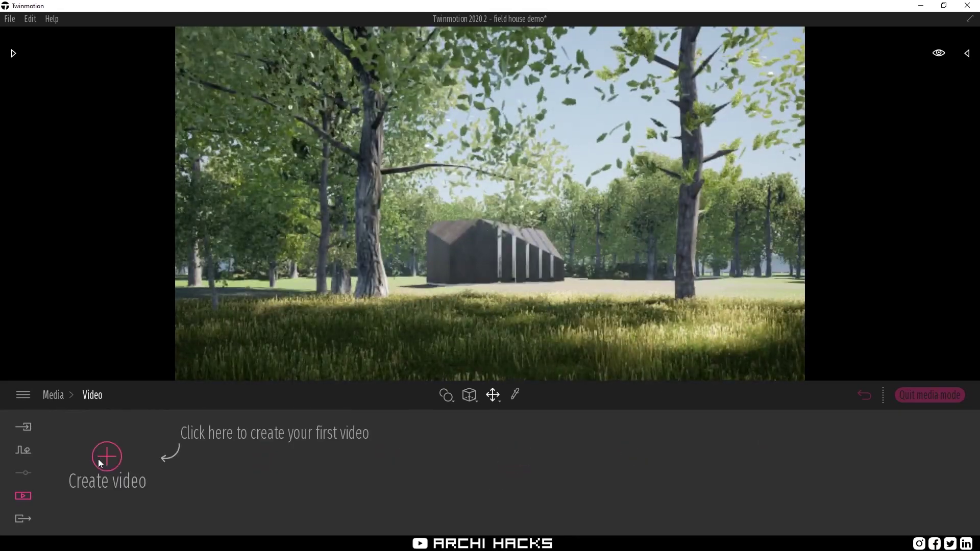
pyautogui.click(105, 457)
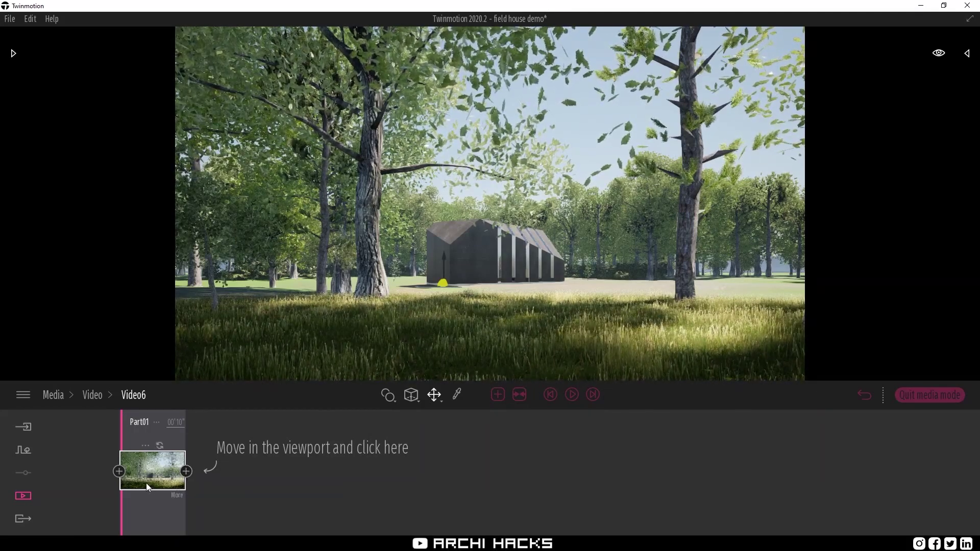
# Add a second keyframe to the video, update it with a view moved closer to the house, and preview the animation.
pyautogui.click(186, 471)
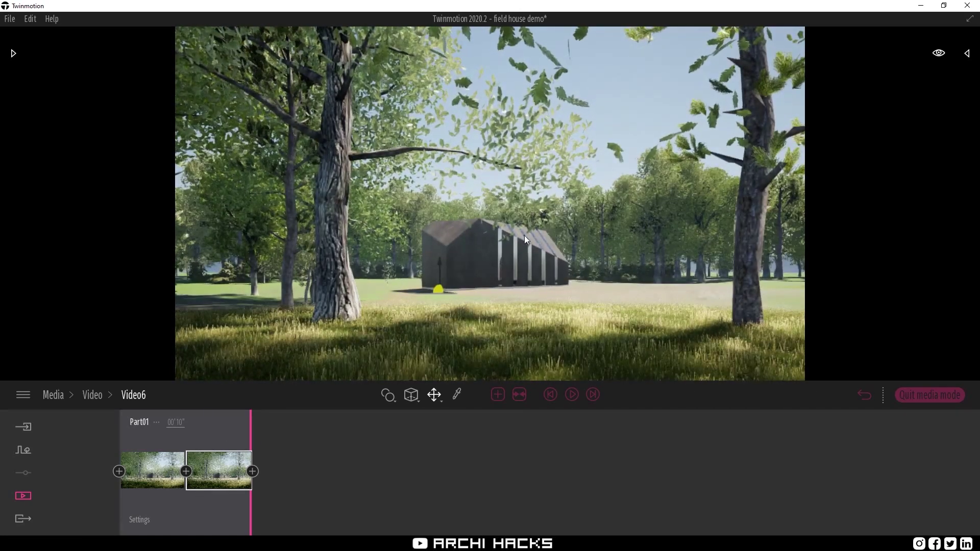
pyautogui.moveTo(231, 454)
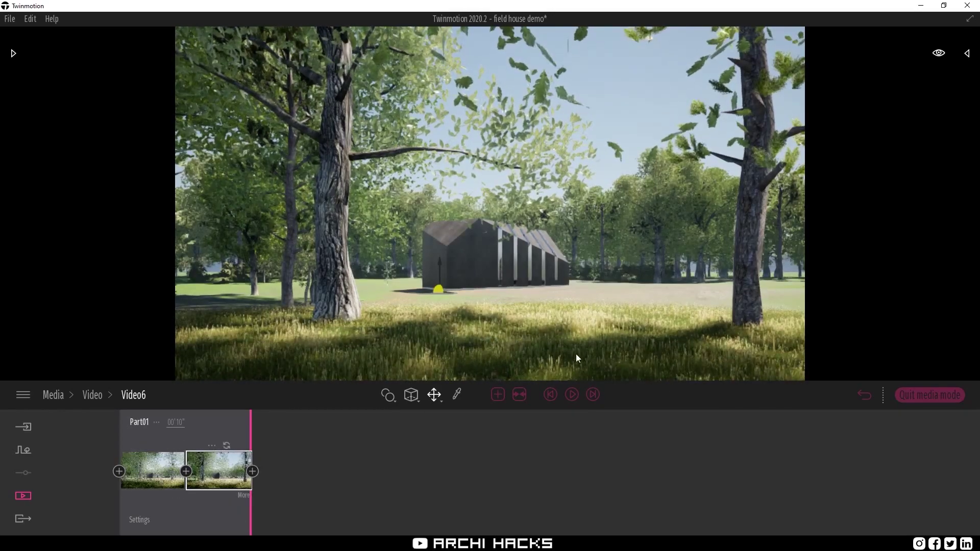
pyautogui.click(573, 395)
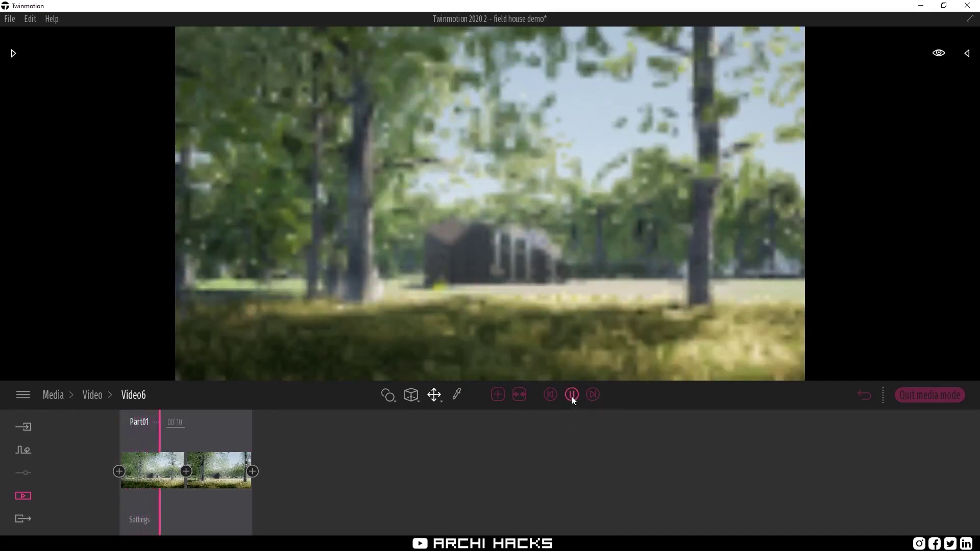
pyautogui.click(570, 400)
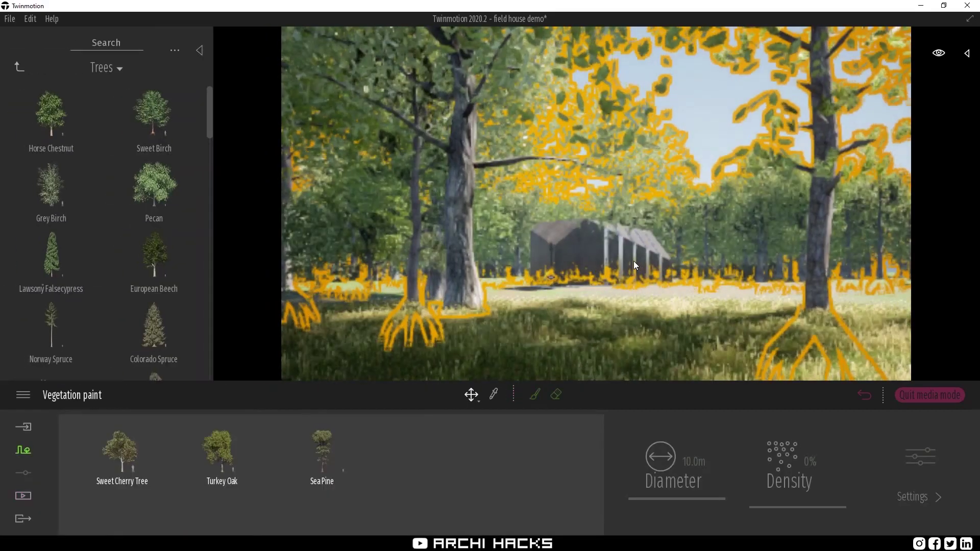
# Clear the tree selection, collapse the library and reopen Video6 for editing.
pyautogui.press('Escape')
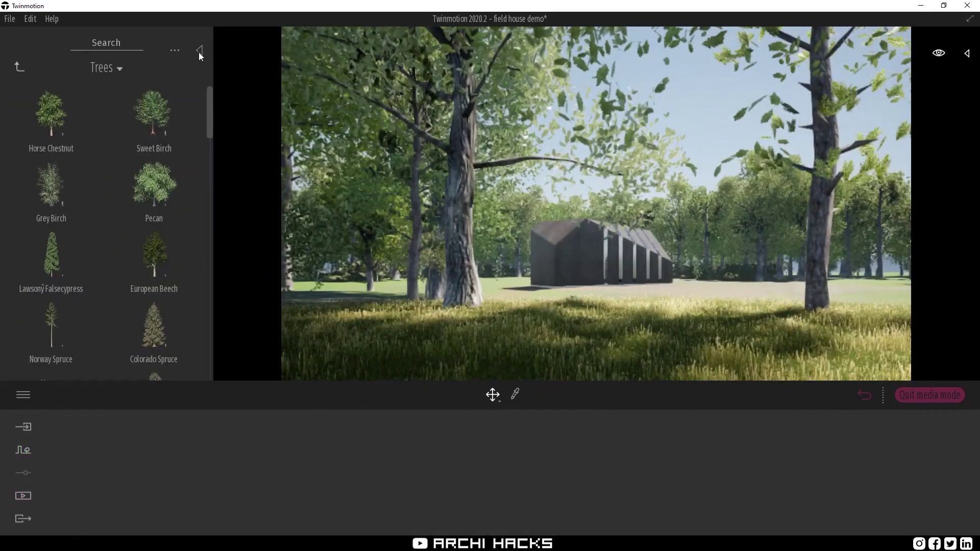
pyautogui.click(199, 50)
pyautogui.click(24, 494)
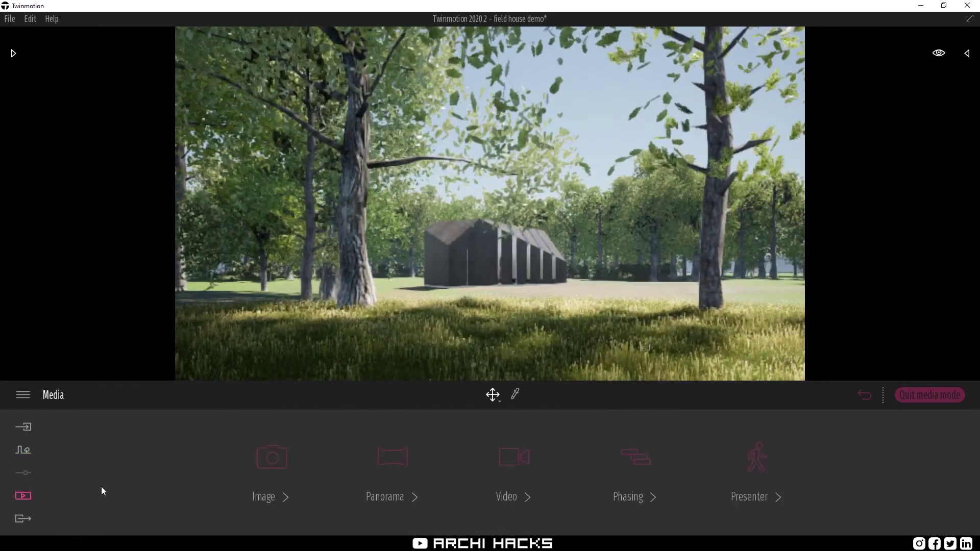
pyautogui.click(511, 468)
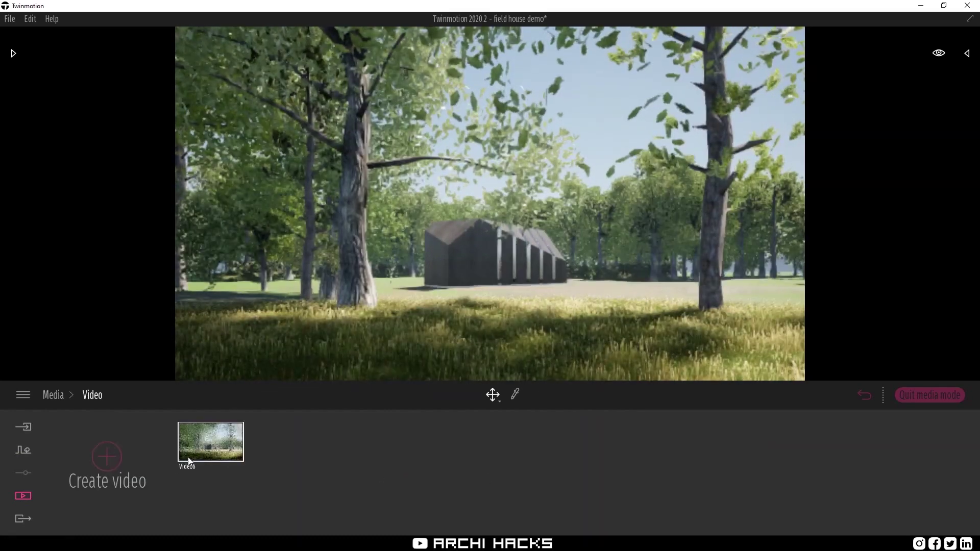
pyautogui.click(228, 443)
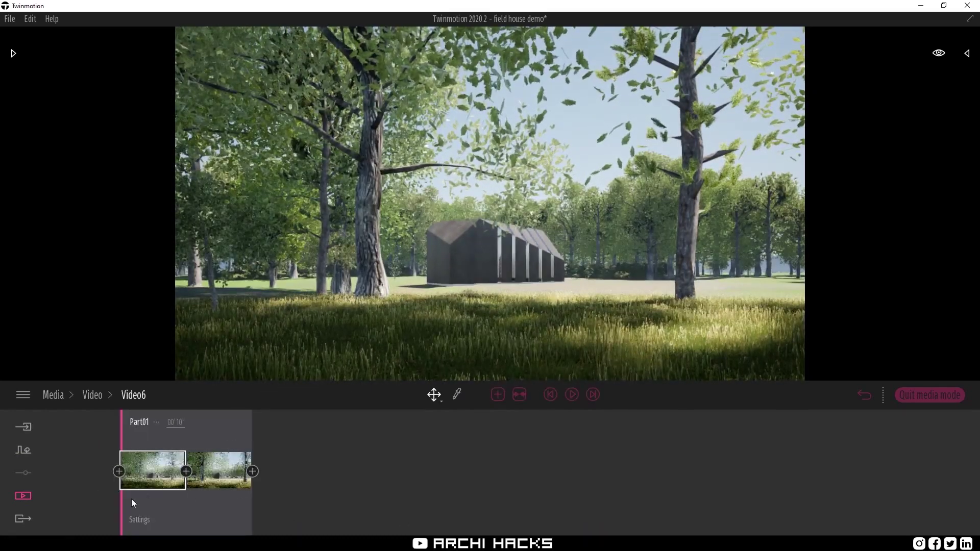
# Set the smog weather effect of Video6's first keyframe to 100% and return to the video timeline.
pyautogui.click(179, 496)
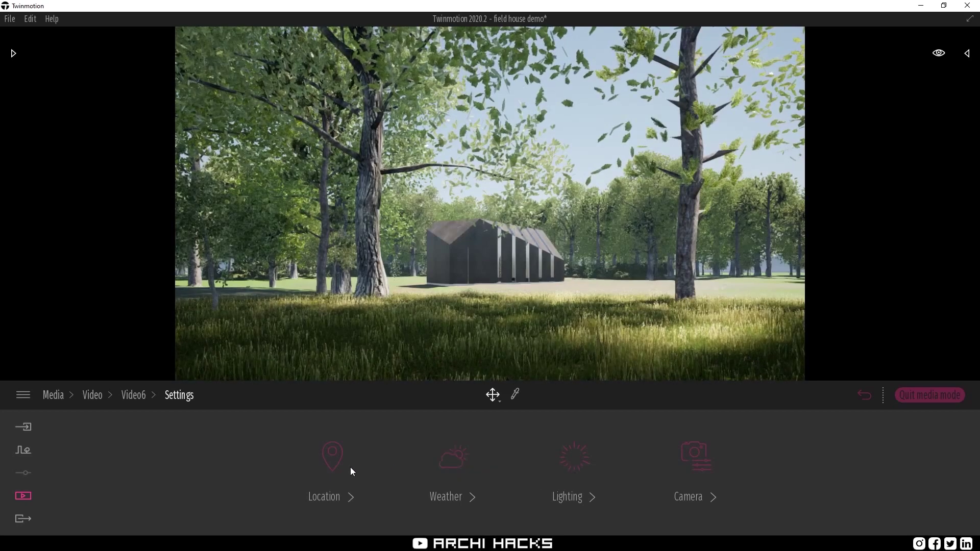
pyautogui.click(455, 468)
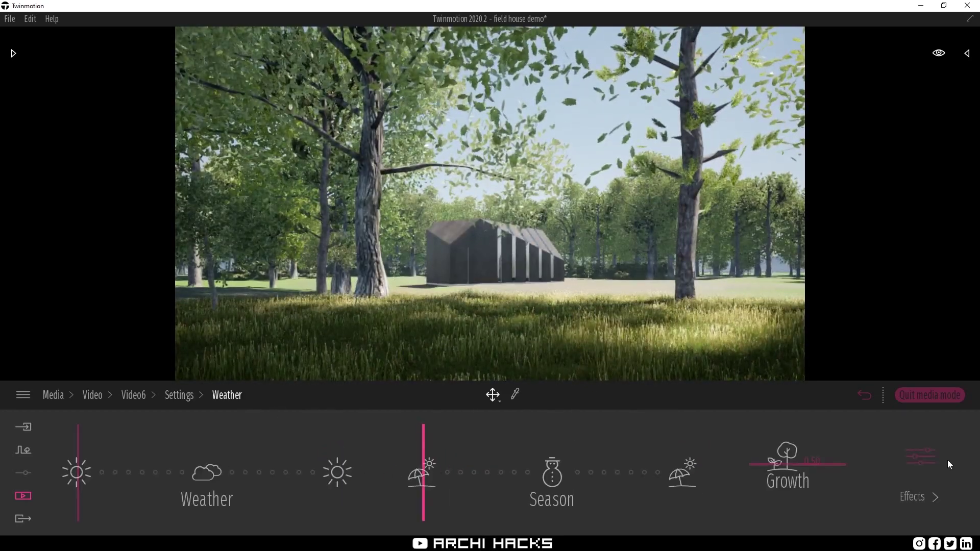
pyautogui.click(924, 454)
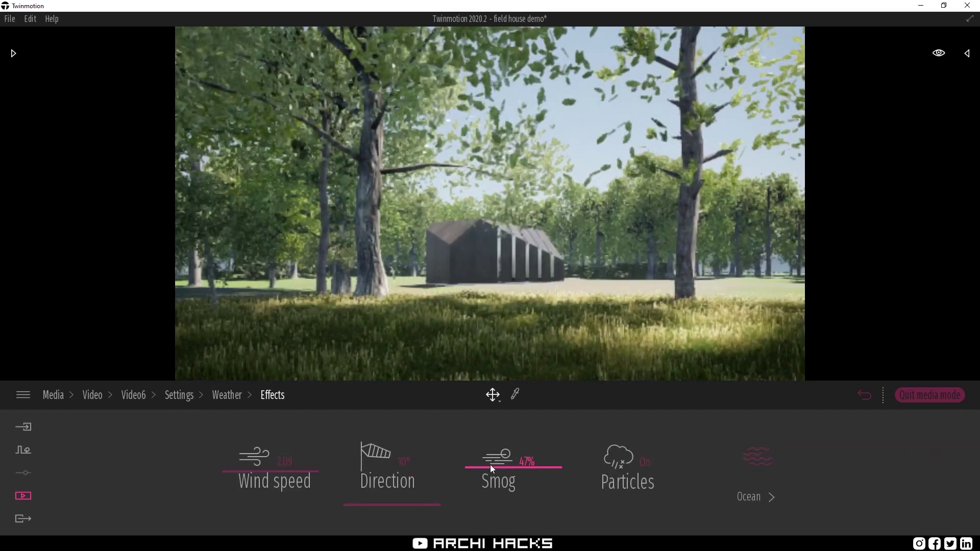
pyautogui.moveTo(488, 467); pyautogui.dragTo(495, 411)
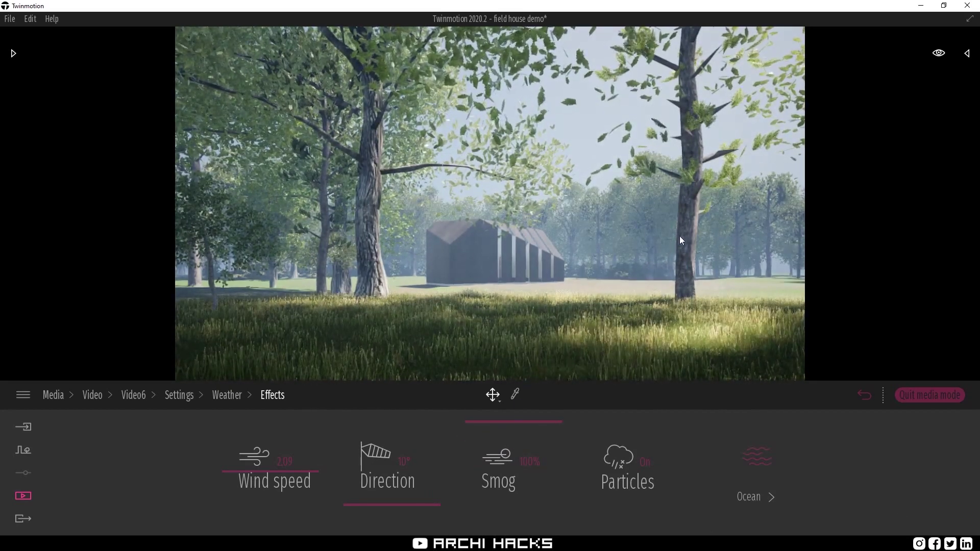
pyautogui.click(121, 401)
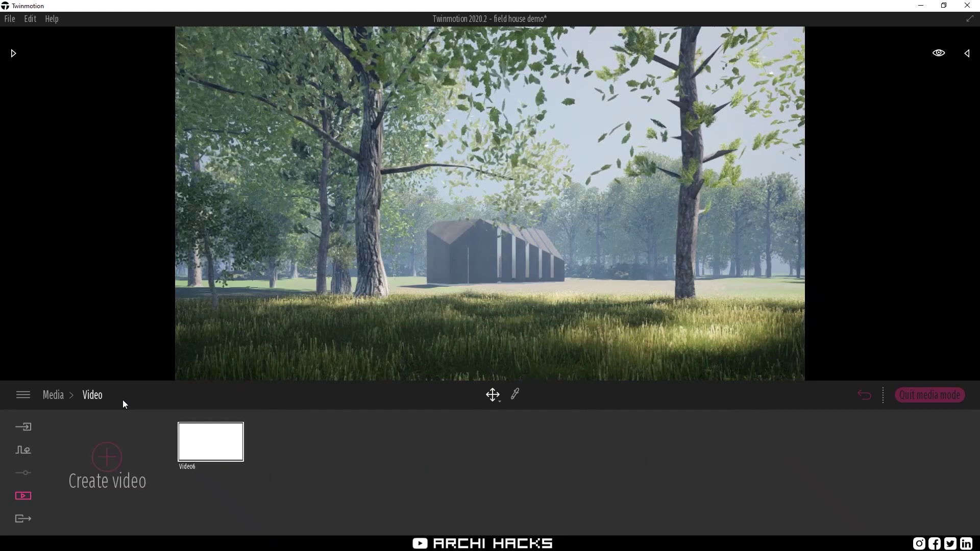
pyautogui.click(219, 443)
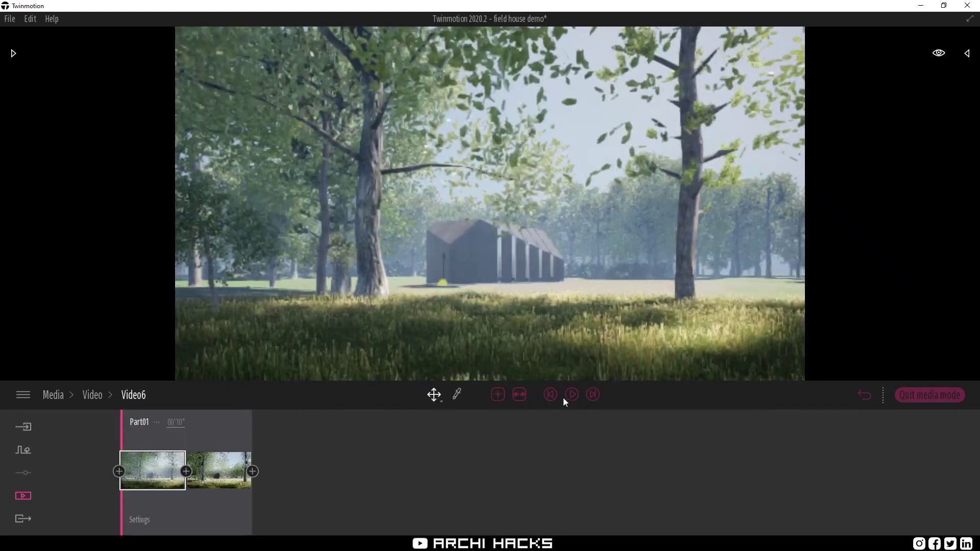
# Preview the smog transition between the two keyframes by playing and scrubbing the video.
pyautogui.click(572, 395)
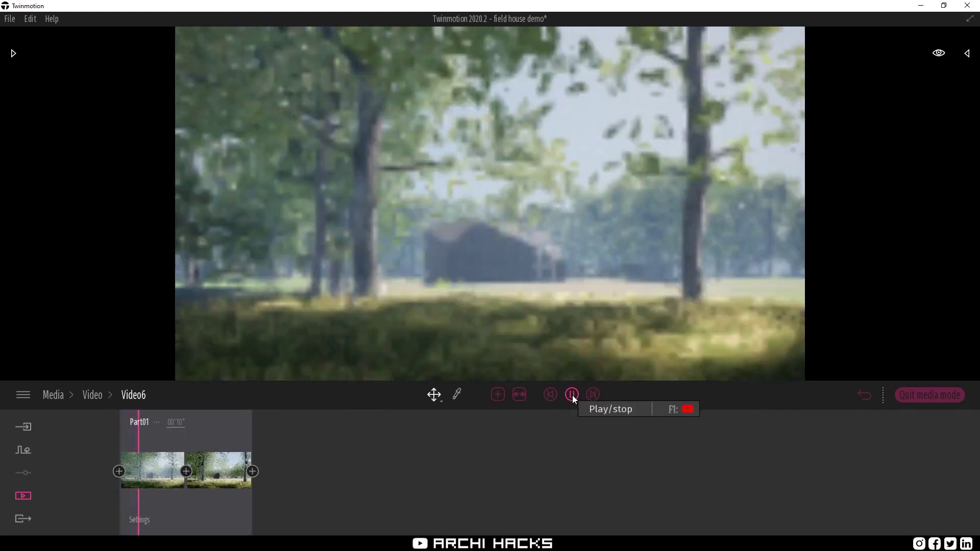
pyautogui.click(191, 500)
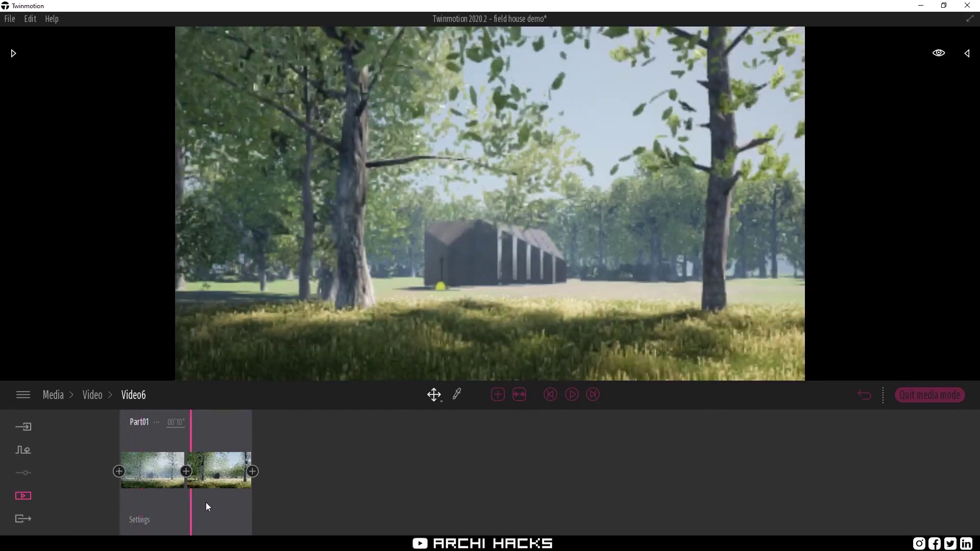
pyautogui.click(213, 501)
pyautogui.click(232, 501)
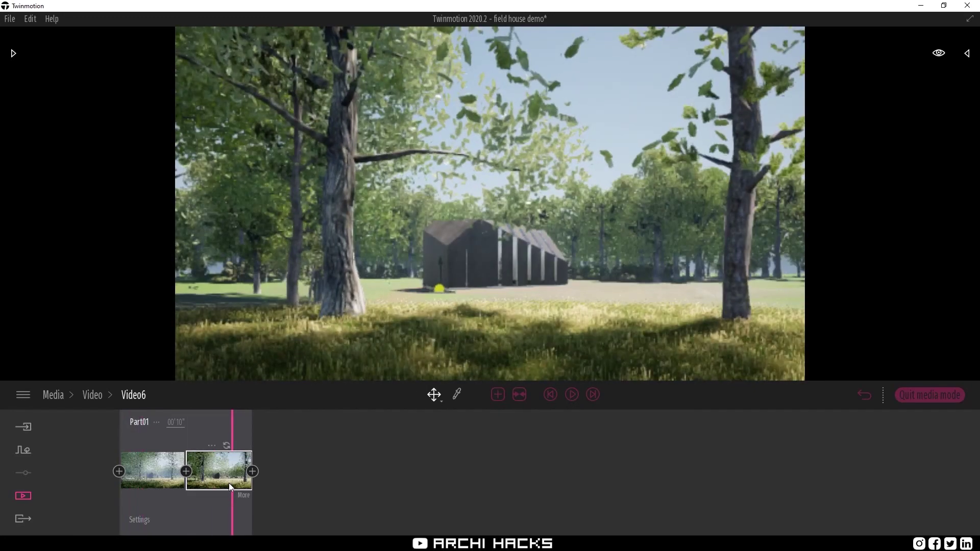
# Compare the smog settings of the second and first keyframes in their weather effects.
pyautogui.click(241, 497)
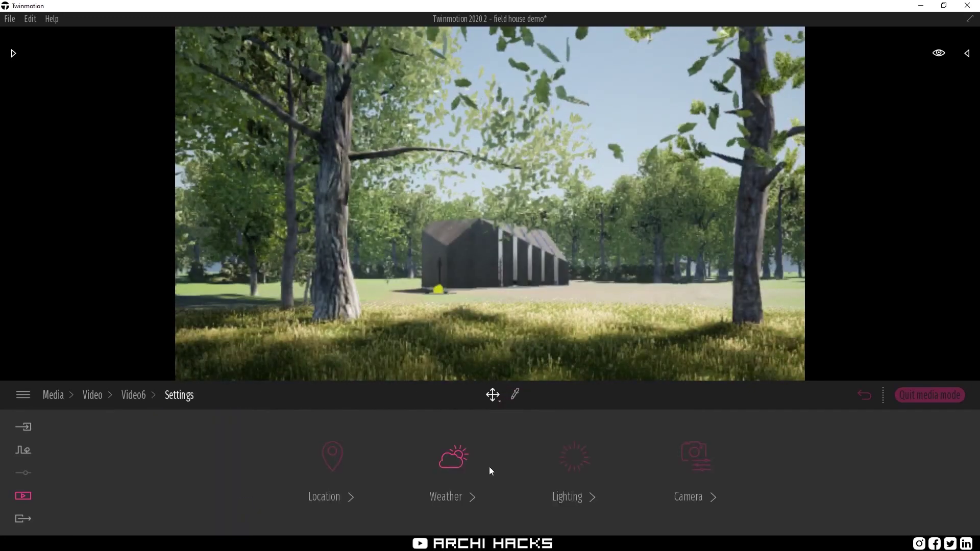
pyautogui.click(455, 471)
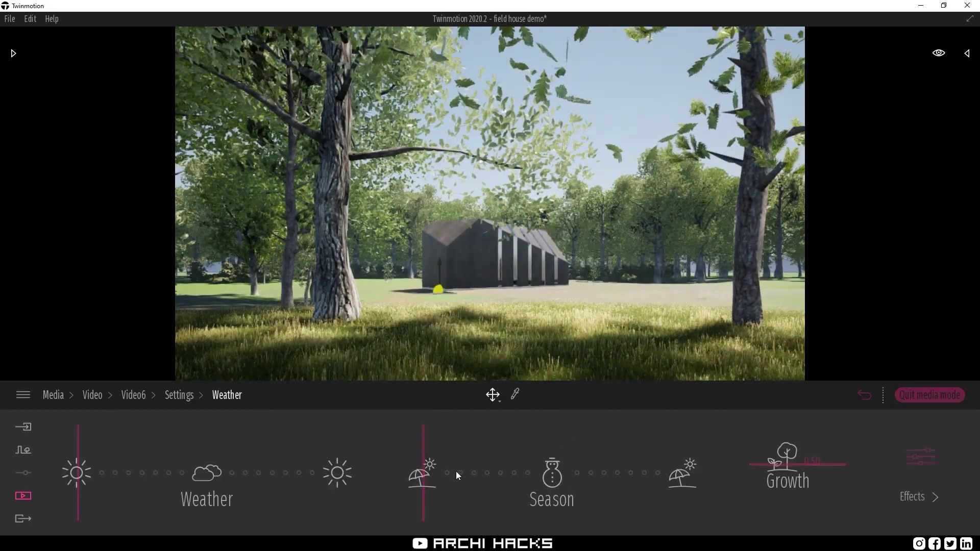
pyautogui.click(919, 465)
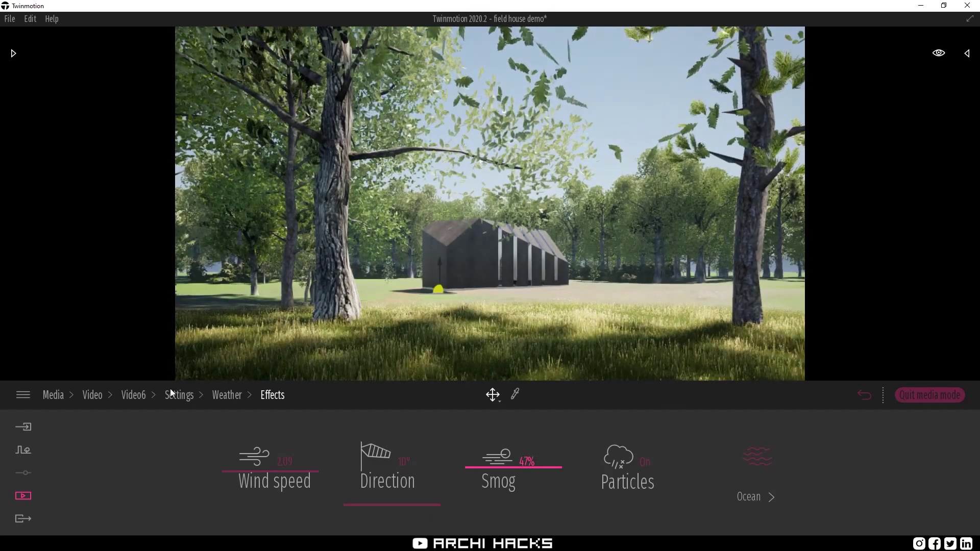
pyautogui.click(131, 397)
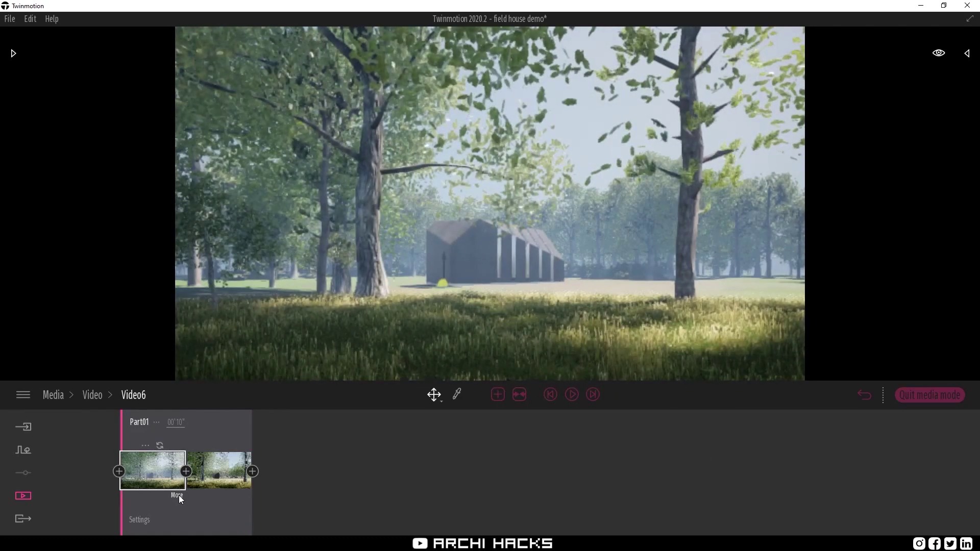
pyautogui.click(178, 495)
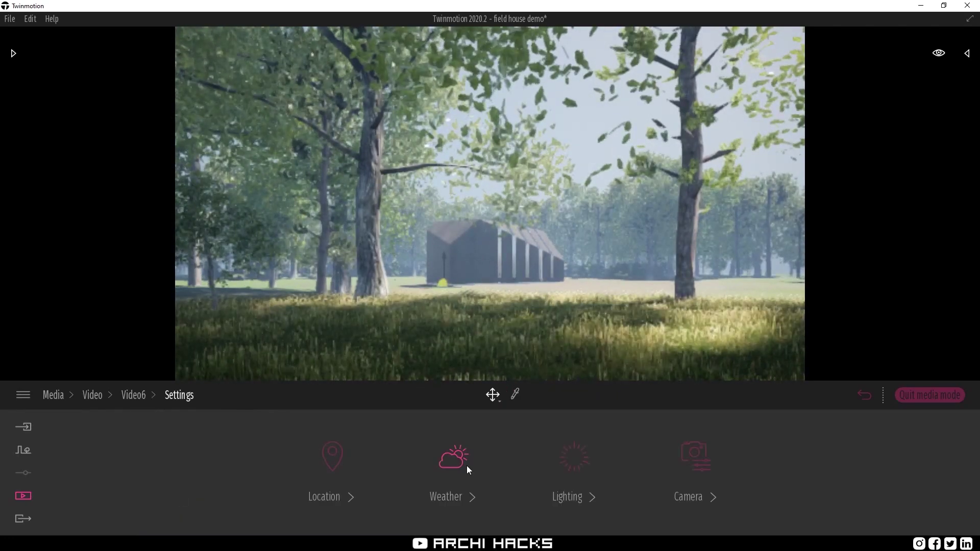
pyautogui.click(467, 466)
pyautogui.click(910, 467)
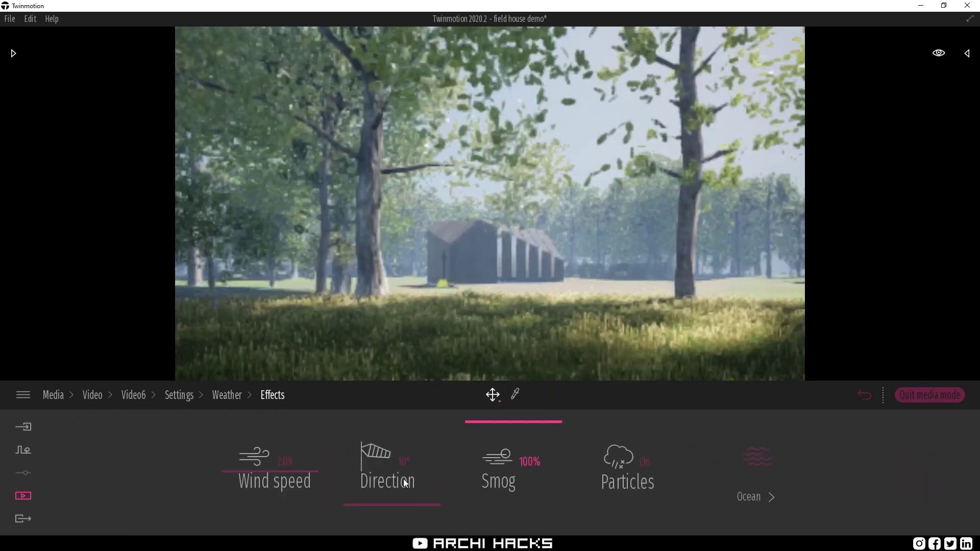
pyautogui.click(127, 397)
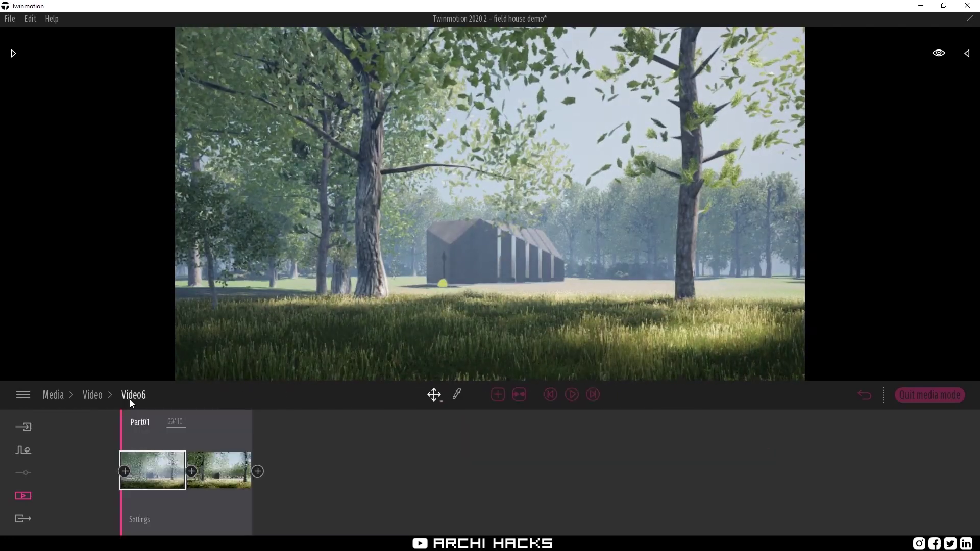
# Scrub through Part01 from start to end and back to check how the smog changes.
pyautogui.moveTo(148, 501); pyautogui.dragTo(167, 503)
pyautogui.click(206, 508)
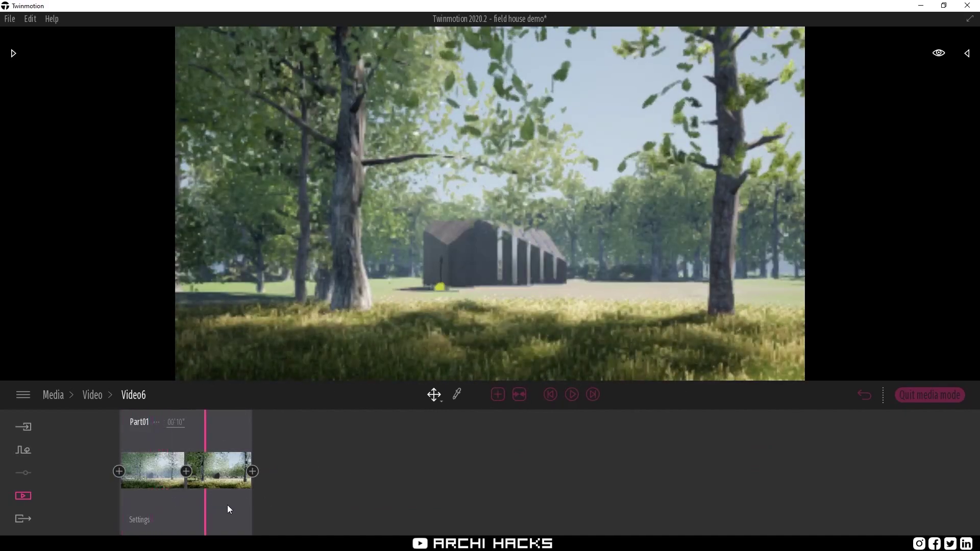
pyautogui.click(228, 507)
pyautogui.click(245, 505)
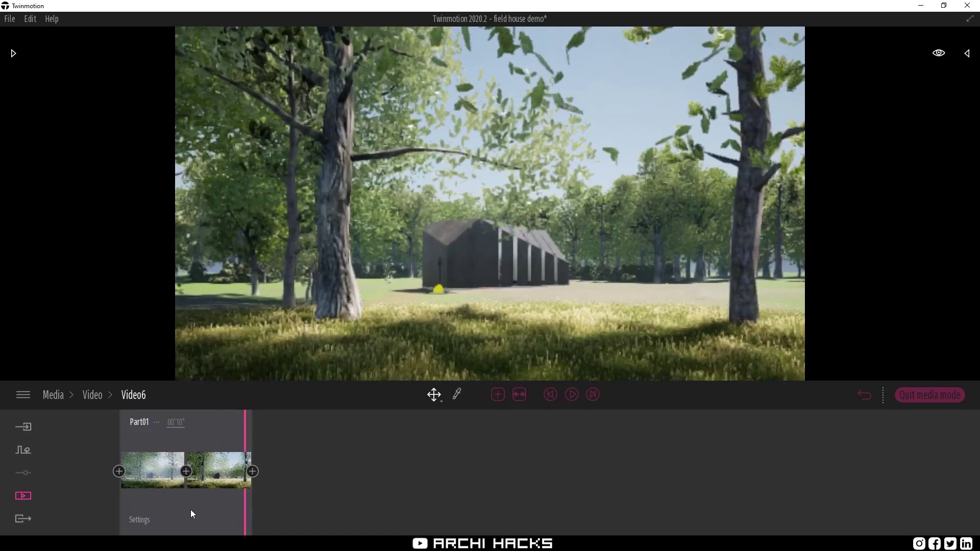
pyautogui.click(153, 507)
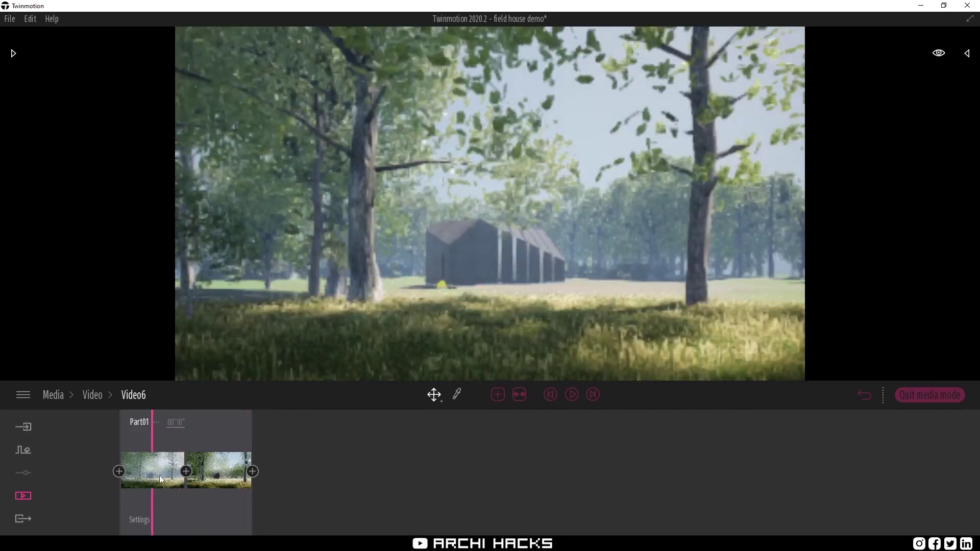
# Recall the Image5 close-up of the small tree beside the wall and create a new video starting from it.
pyautogui.click(91, 396)
pyautogui.click(55, 396)
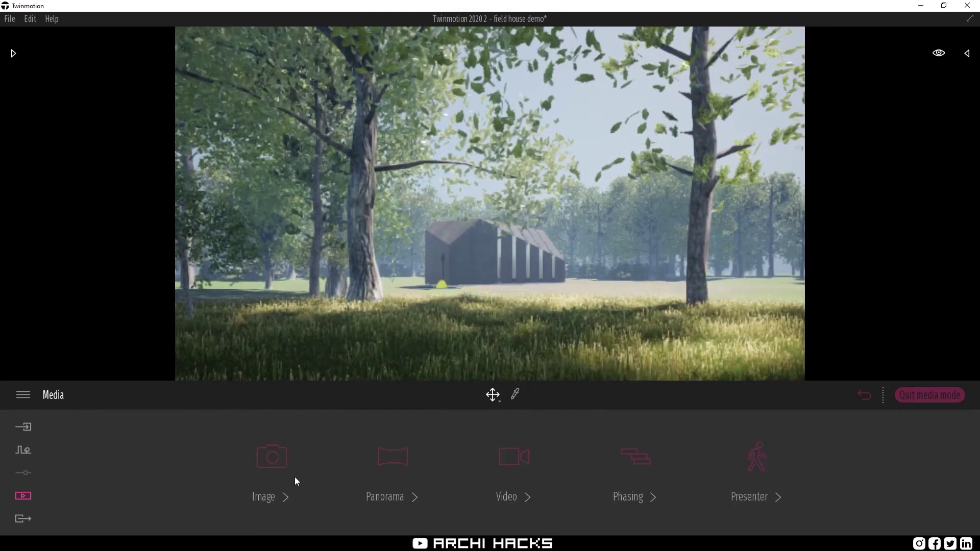
pyautogui.click(266, 466)
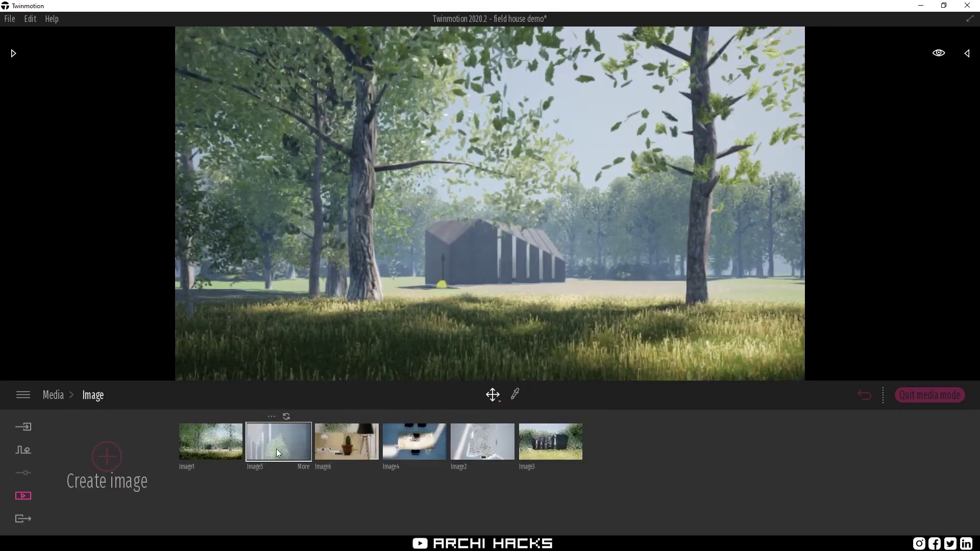
pyautogui.click(277, 451)
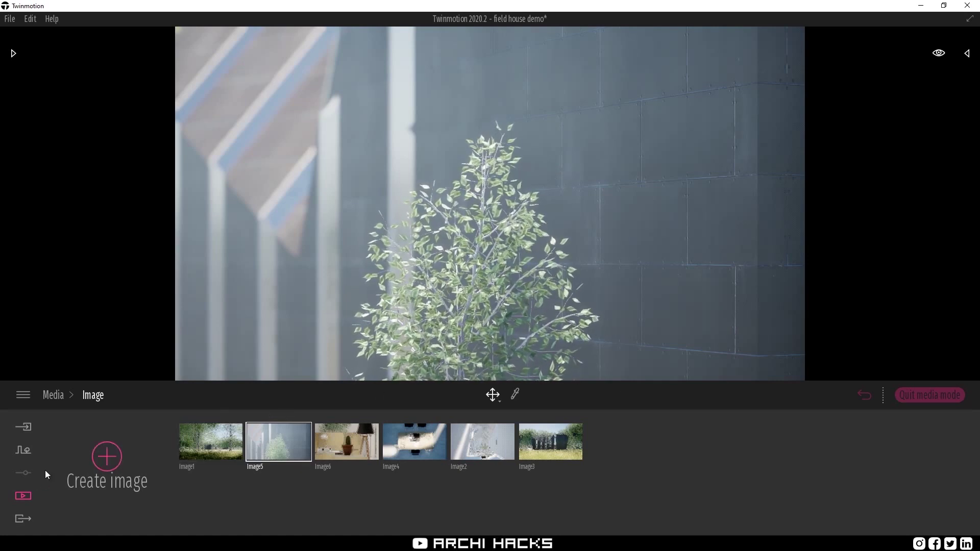
pyautogui.click(53, 395)
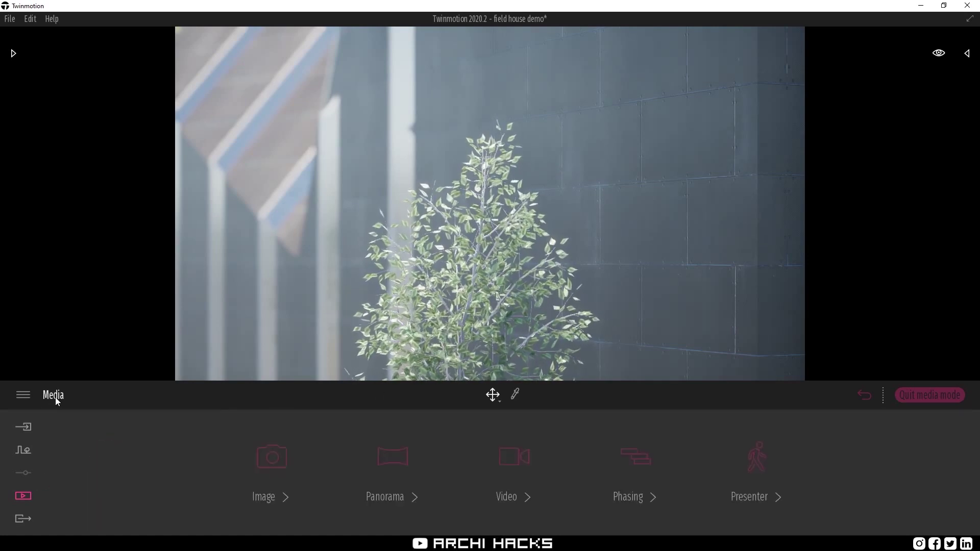
pyautogui.click(526, 460)
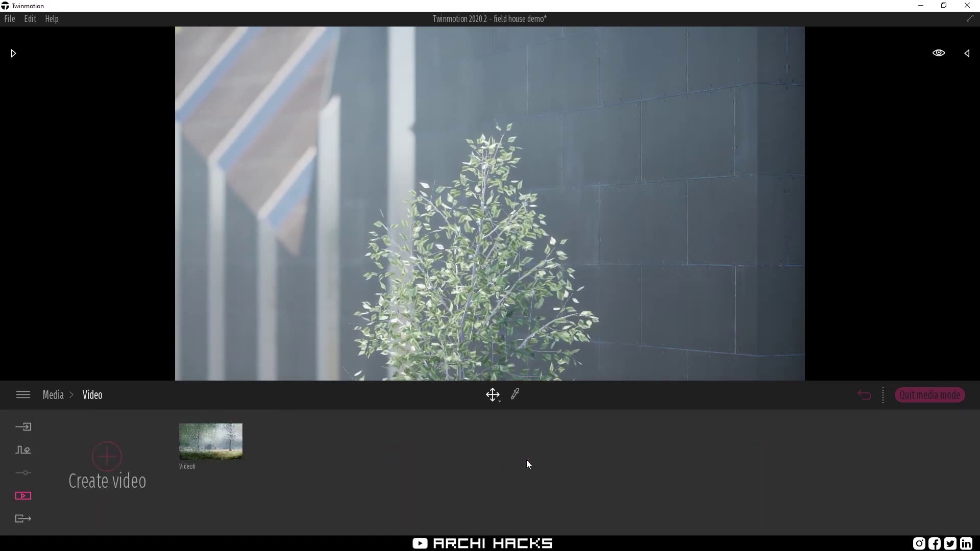
pyautogui.click(106, 457)
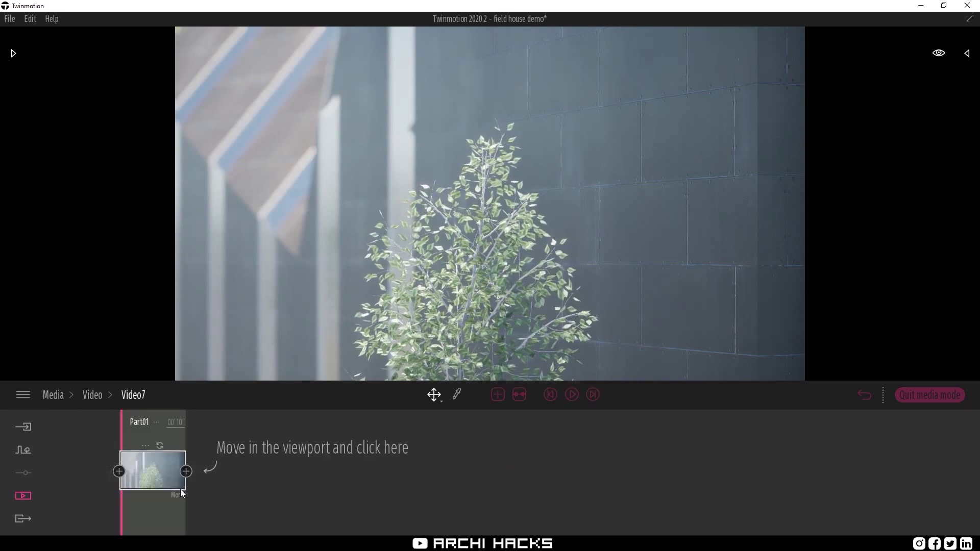
# Add a second part to the new video and append another keyframe of the same view to it.
pyautogui.click(501, 394)
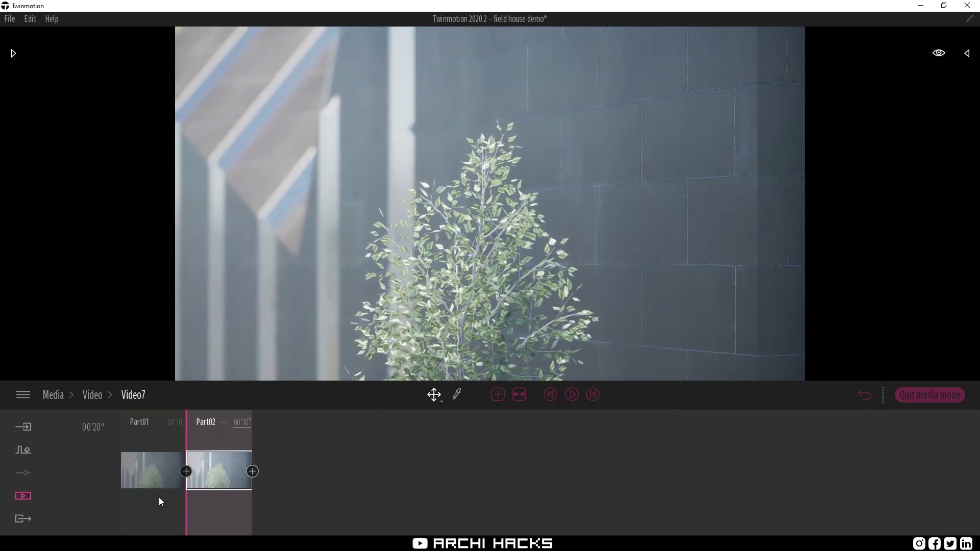
pyautogui.click(206, 484)
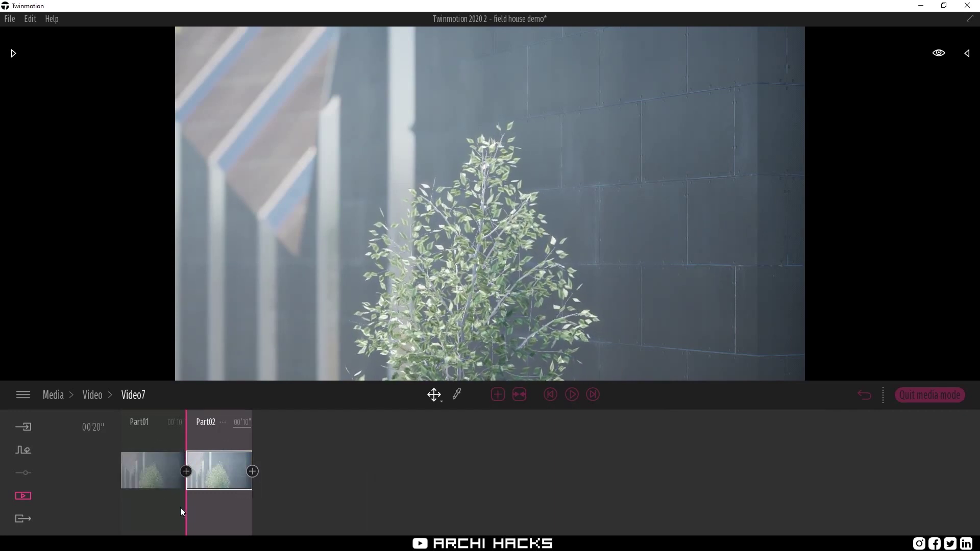
pyautogui.moveTo(191, 516); pyautogui.dragTo(213, 513)
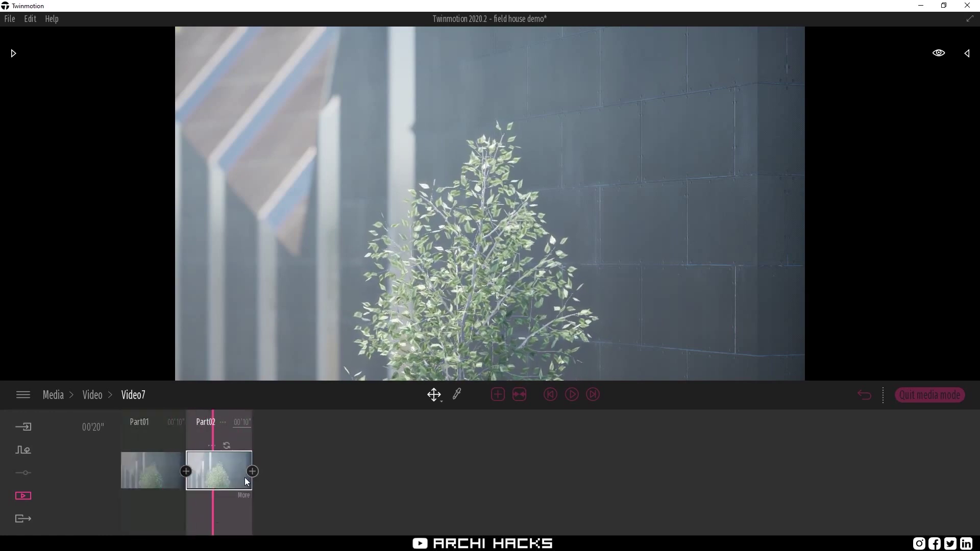
pyautogui.click(253, 471)
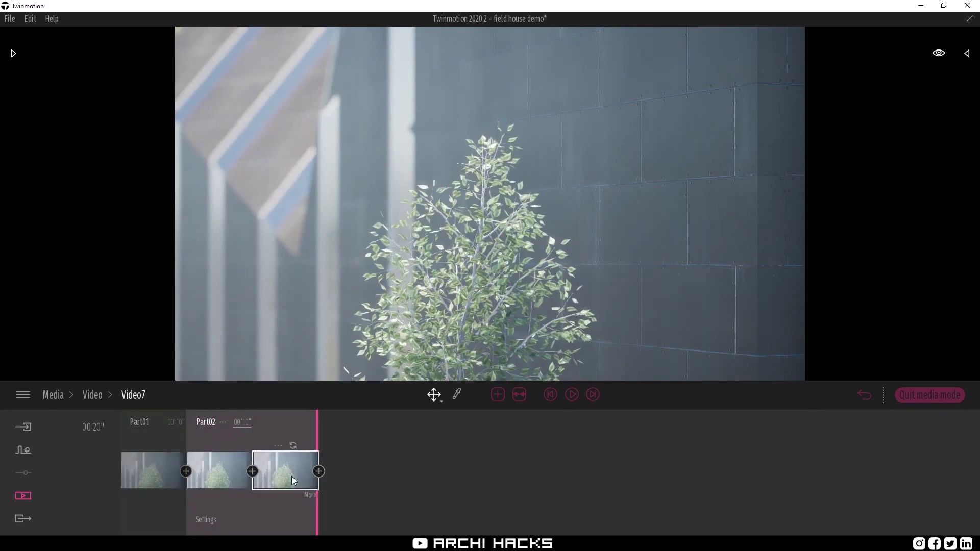
# Refocus the depth of field of Part02's last keyframe on the building facade behind the tree and return to the video timeline.
pyautogui.click(311, 495)
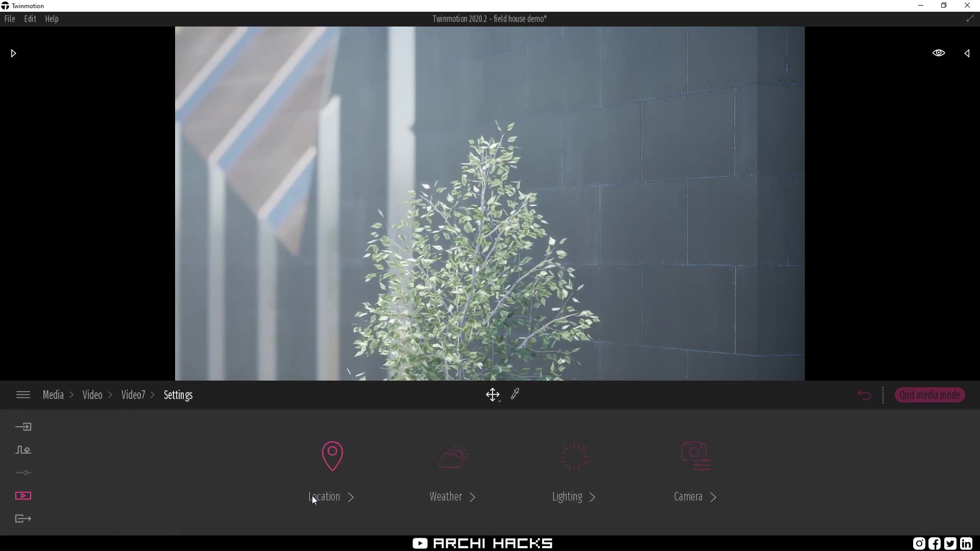
pyautogui.click(683, 465)
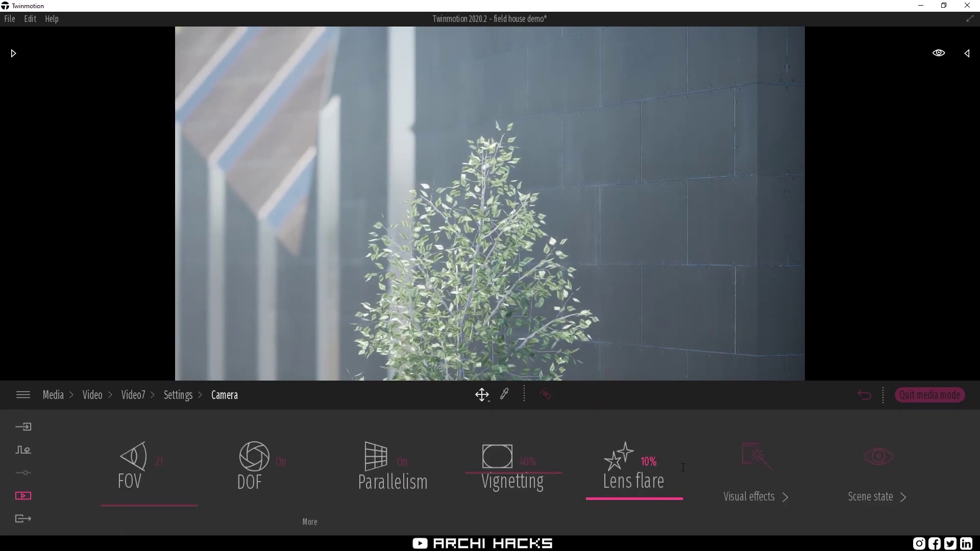
pyautogui.click(312, 522)
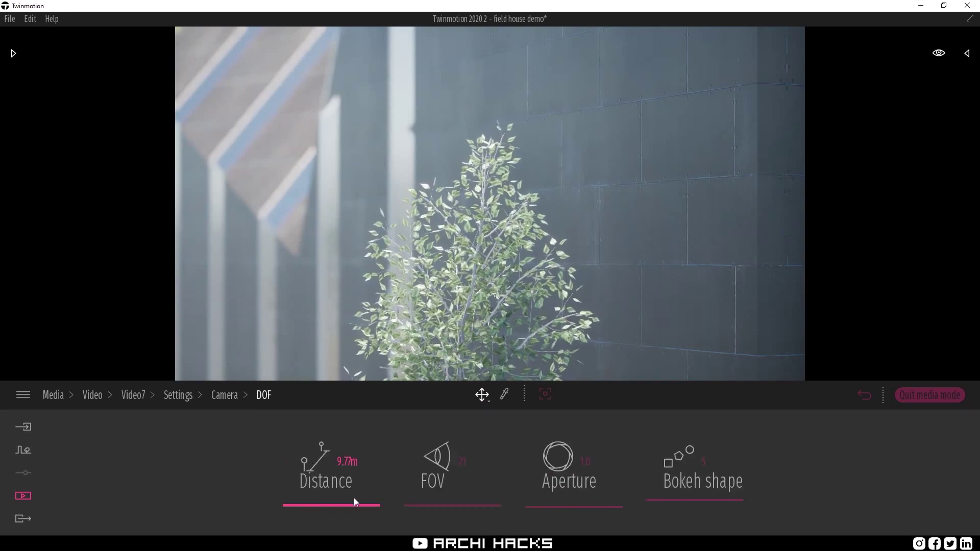
pyautogui.click(546, 397)
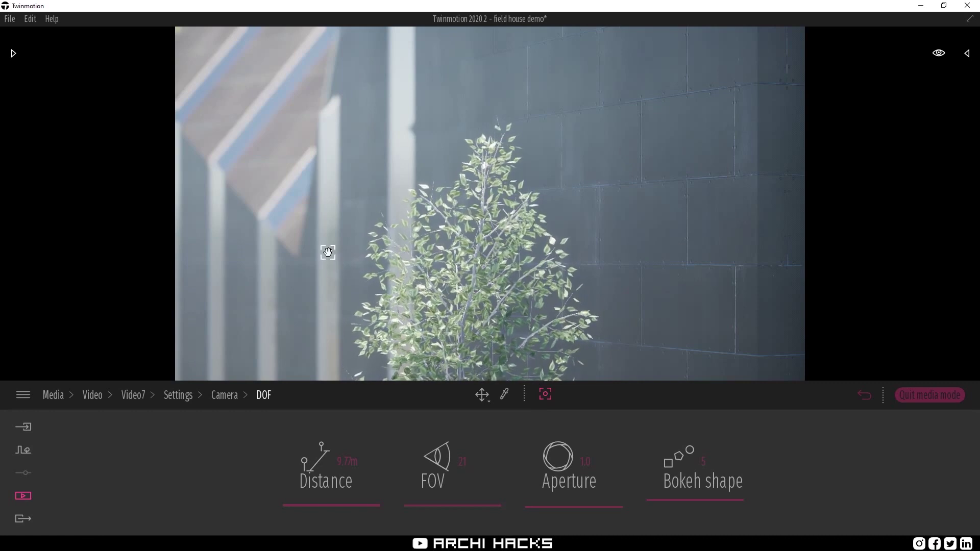
pyautogui.click(324, 119)
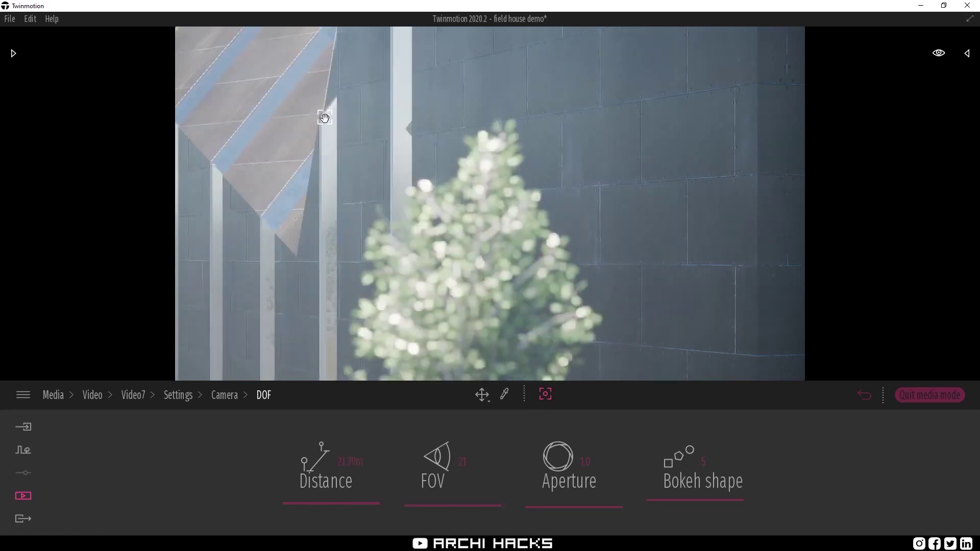
pyautogui.click(288, 214)
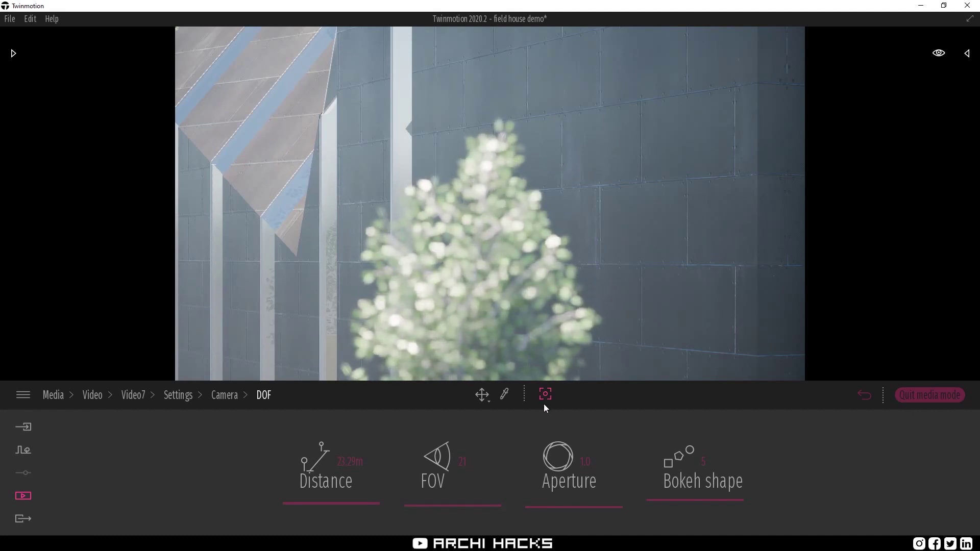
pyautogui.press('Escape')
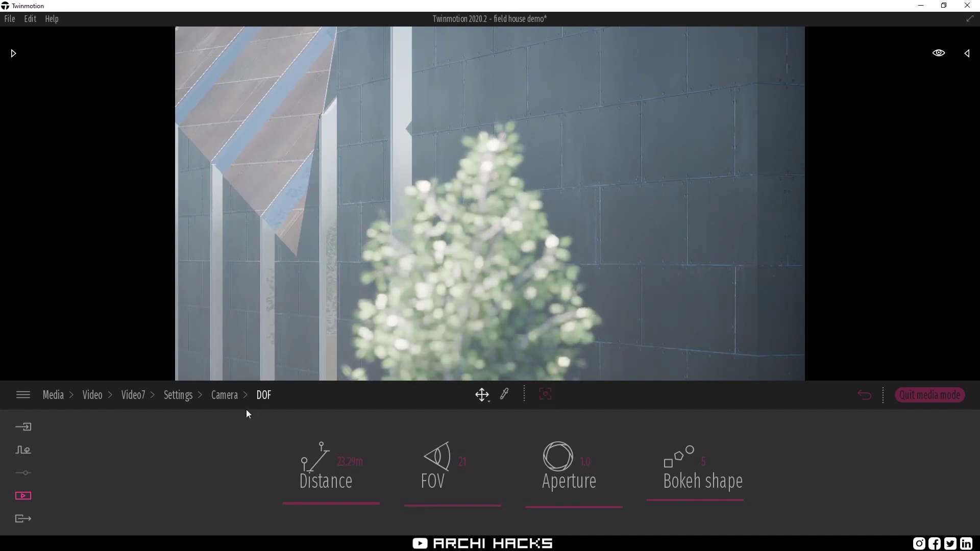
pyautogui.click(224, 396)
pyautogui.click(187, 397)
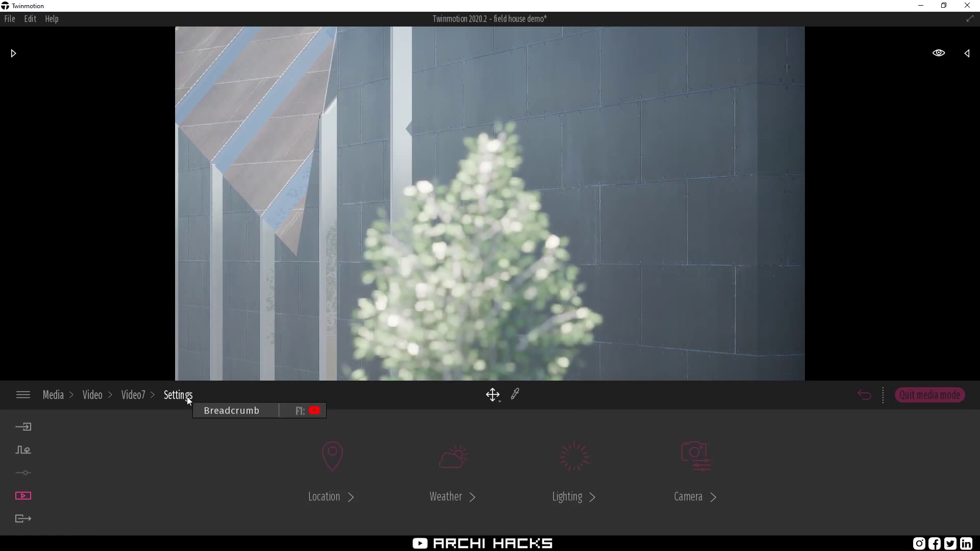
pyautogui.click(148, 397)
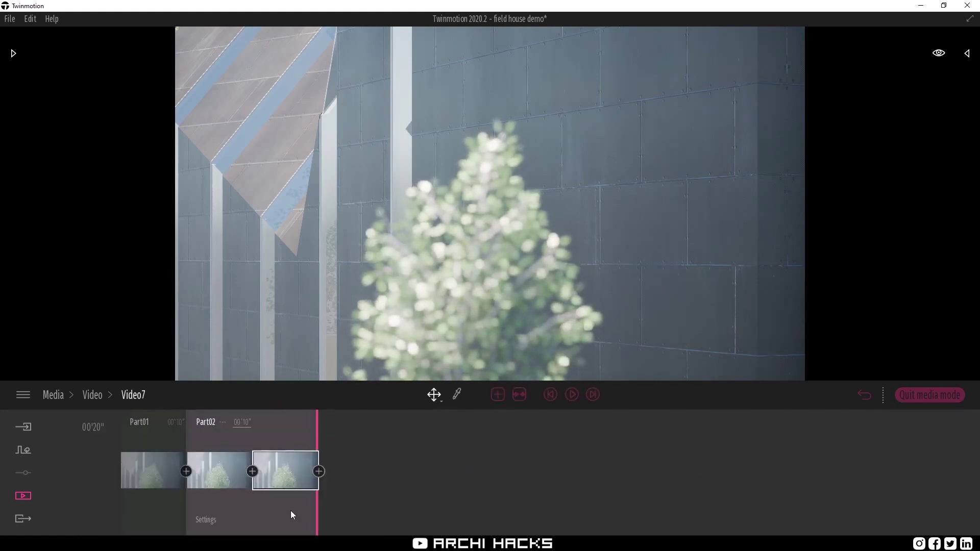
# Add a third part to the video that holds the view focused on the facade.
pyautogui.moveTo(291, 515); pyautogui.dragTo(328, 508)
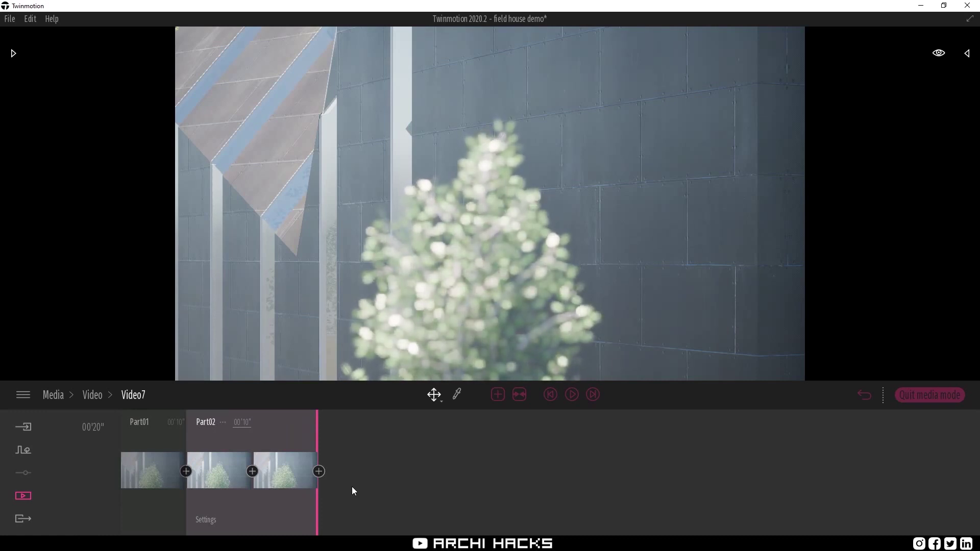
pyautogui.moveTo(300, 485)
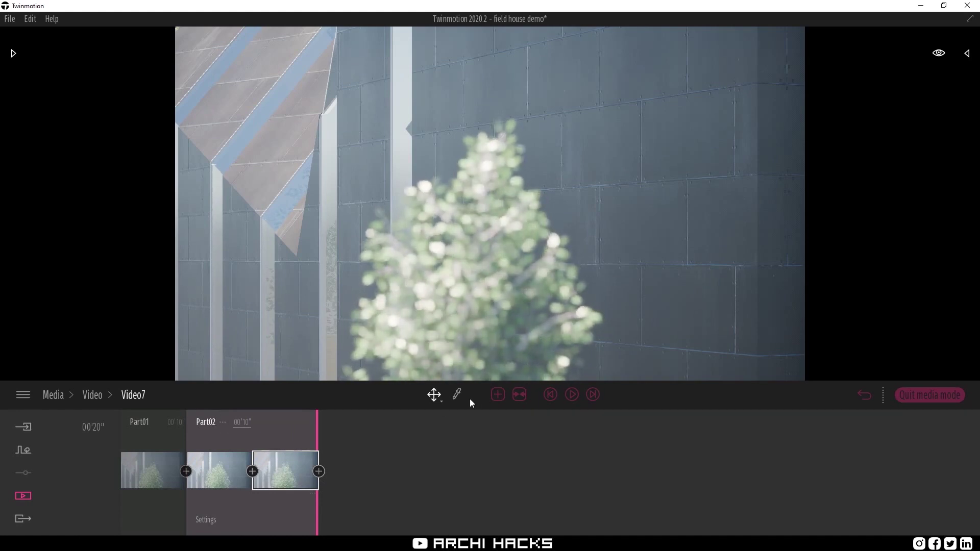
pyautogui.click(500, 396)
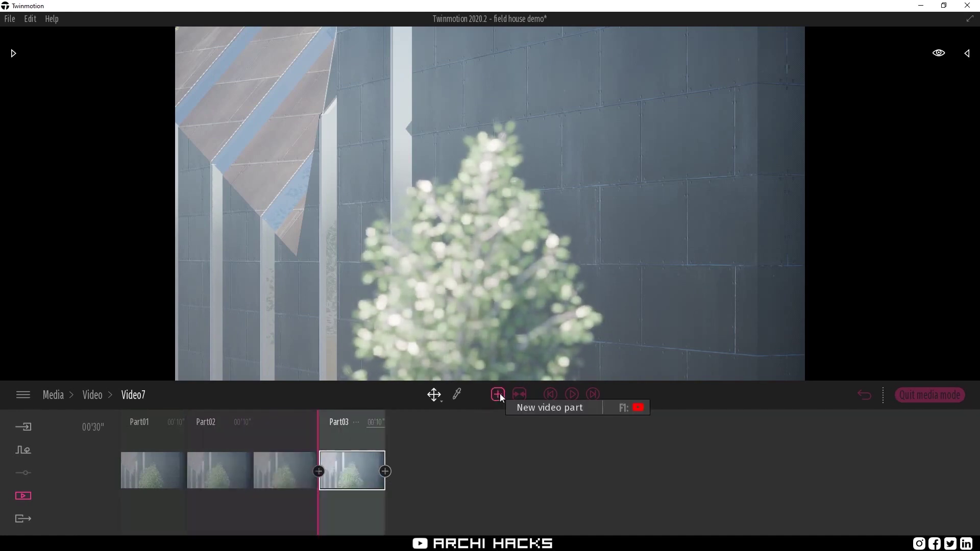
# Scrub and play through all three parts to check how the focus shifts from the tree to the facade.
pyautogui.moveTo(326, 514); pyautogui.dragTo(366, 513)
pyautogui.moveTo(165, 512); pyautogui.dragTo(327, 498)
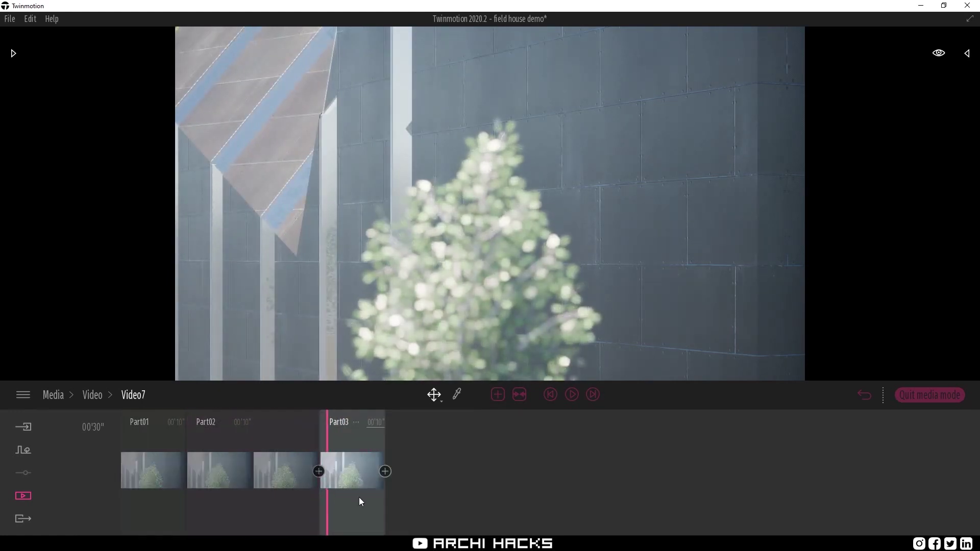
pyautogui.moveTo(264, 508); pyautogui.dragTo(115, 504)
pyautogui.click(572, 395)
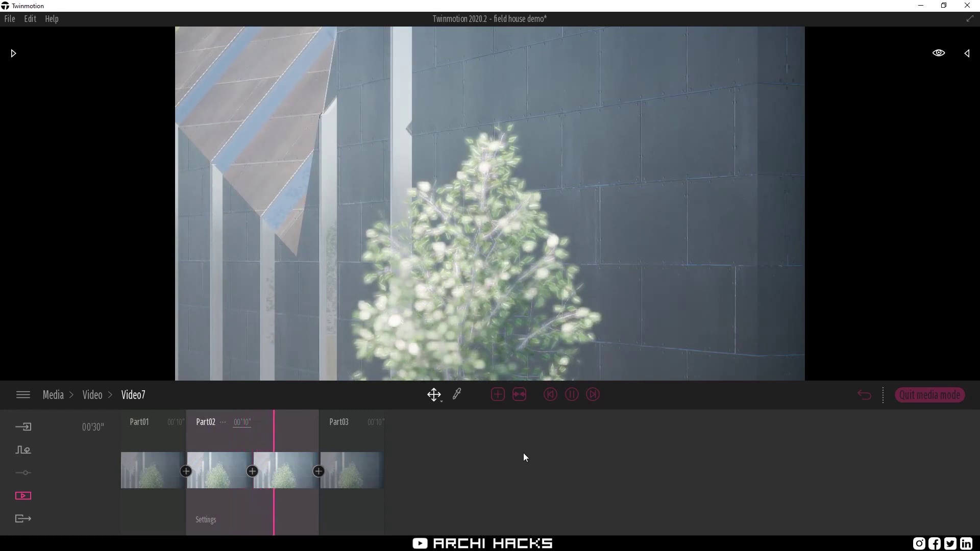
pyautogui.click(570, 395)
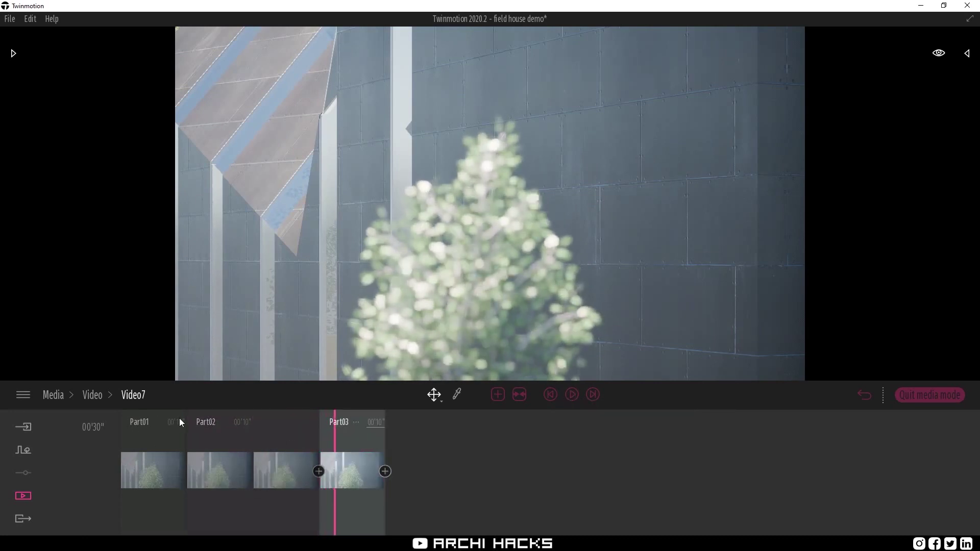
# Shorten Part01, Part02 and Part03 to 2 seconds each.
pyautogui.click(214, 501)
pyautogui.click(149, 499)
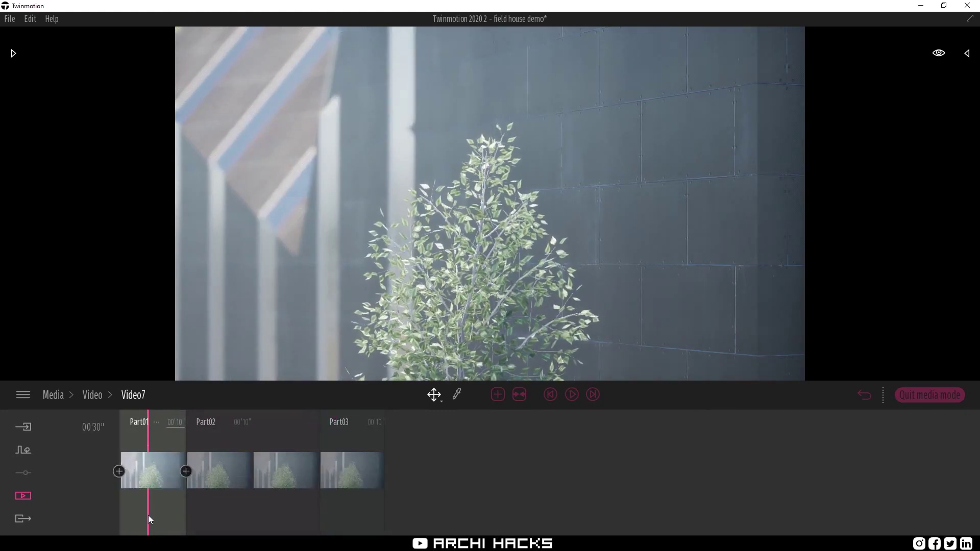
pyautogui.moveTo(149, 512); pyautogui.dragTo(163, 507)
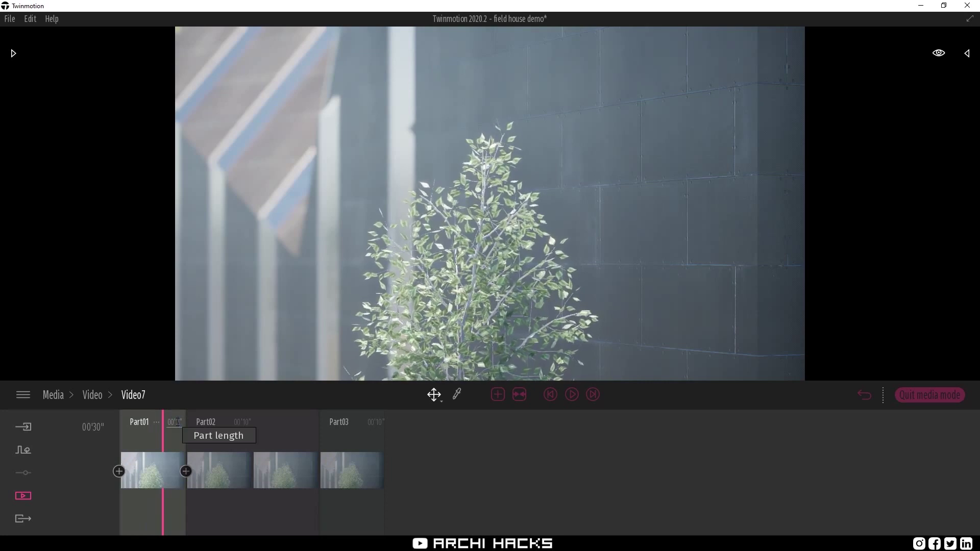
pyautogui.click(220, 513)
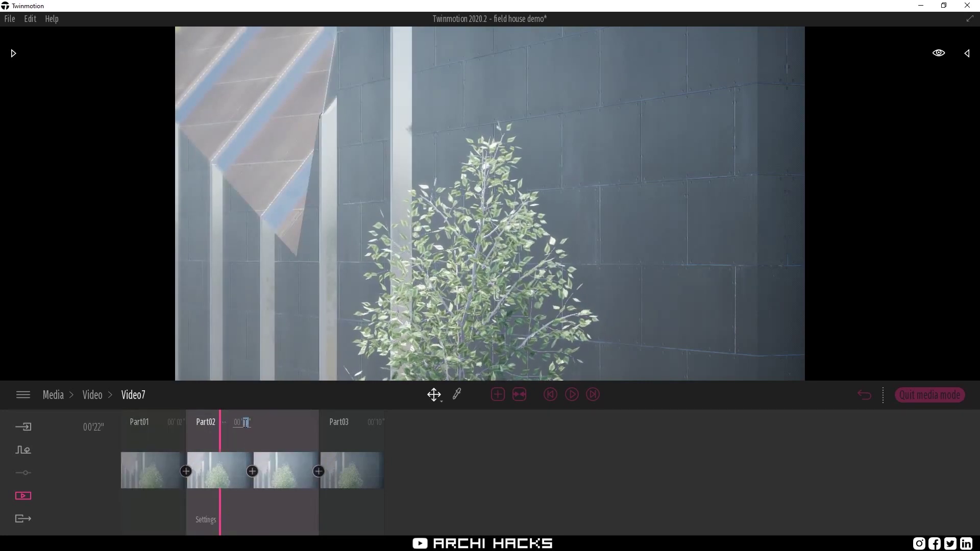
pyautogui.click(384, 501)
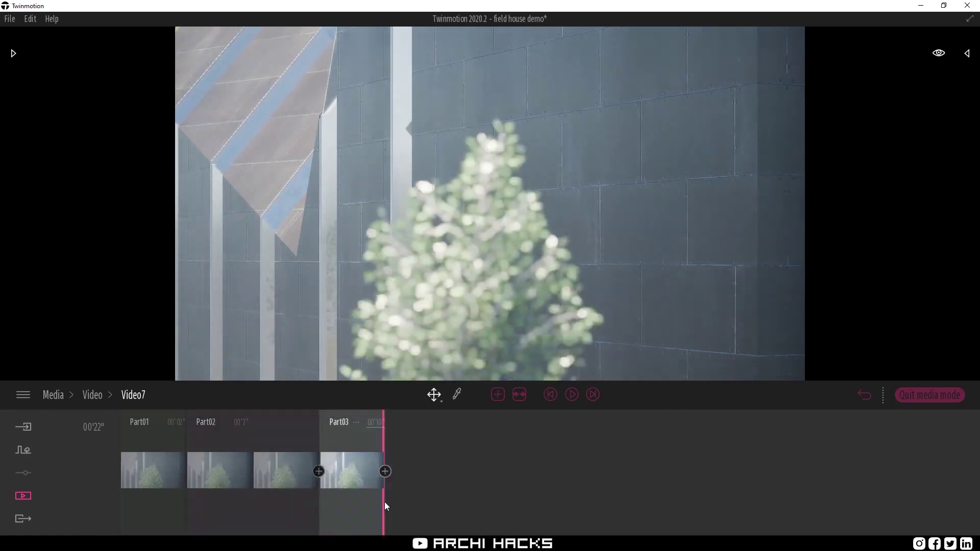
pyautogui.click(382, 422)
pyautogui.write('2')
pyautogui.click(363, 461)
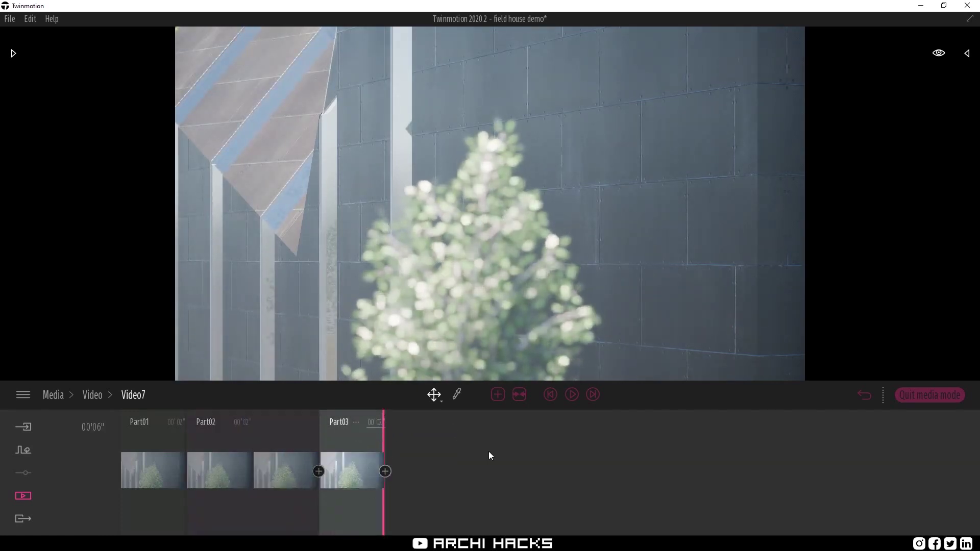
# Play the shortened video from its first frame to check the focus transition, and return to the start.
pyautogui.click(550, 394)
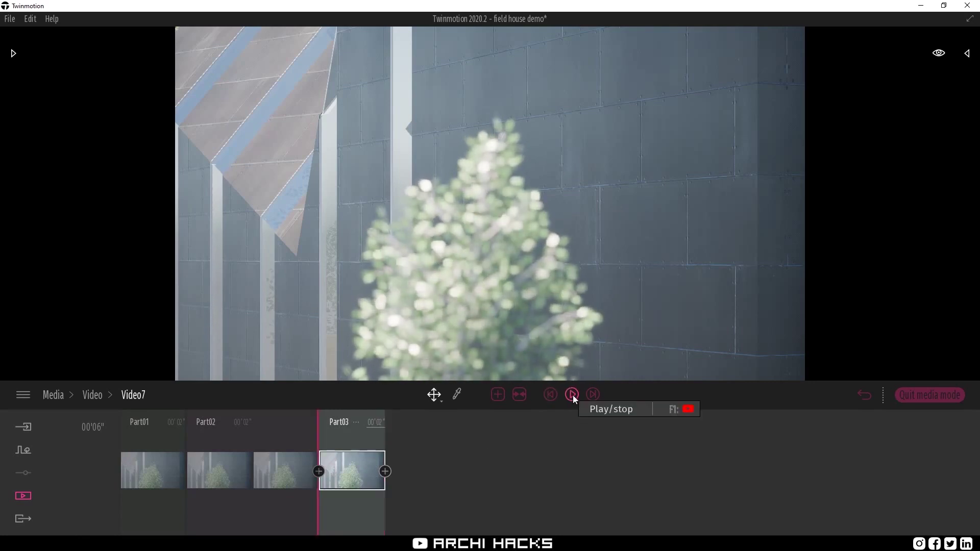
pyautogui.click(551, 394)
pyautogui.click(552, 394)
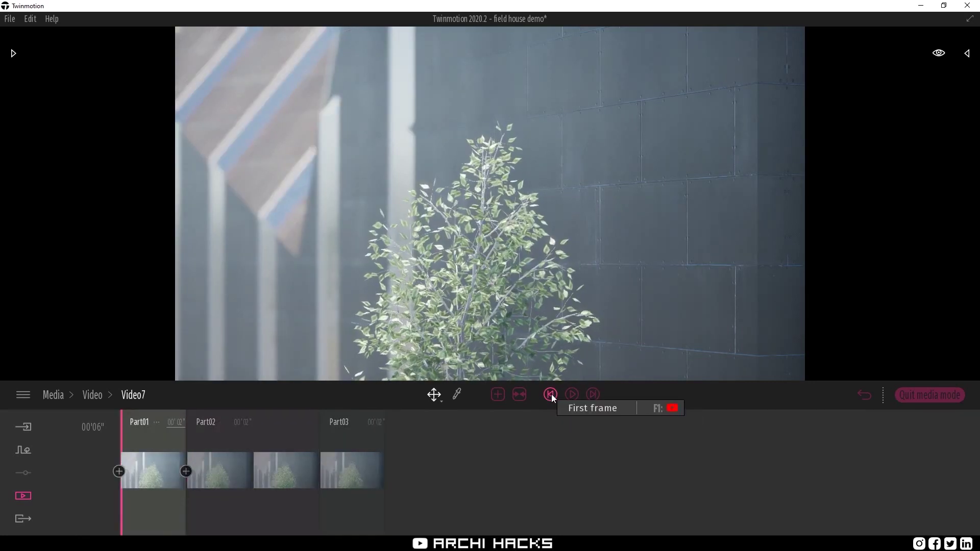
pyautogui.click(573, 395)
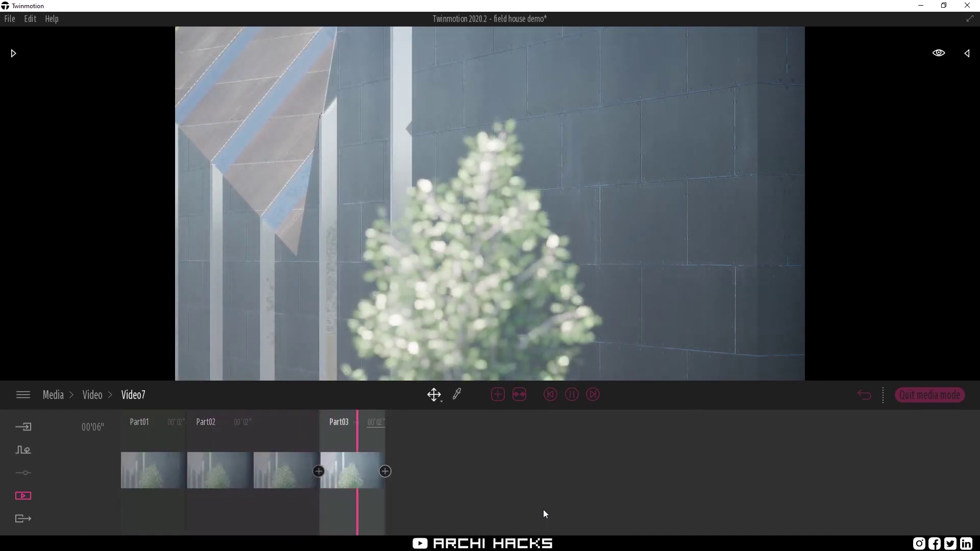
pyautogui.moveTo(252, 512); pyautogui.dragTo(121, 499)
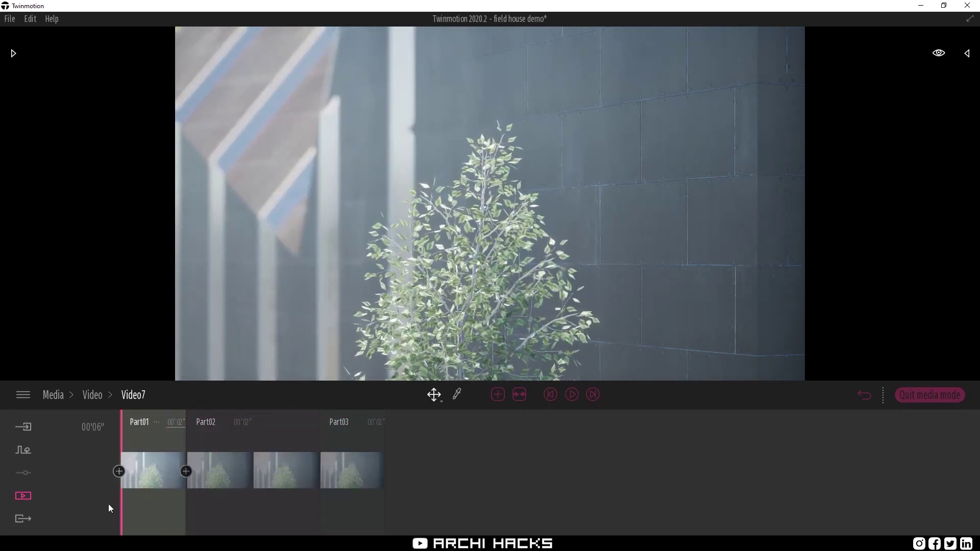
# Recall the Image6 close-up of the potted cactus and create a new video starting from it.
pyautogui.click(93, 395)
pyautogui.click(53, 395)
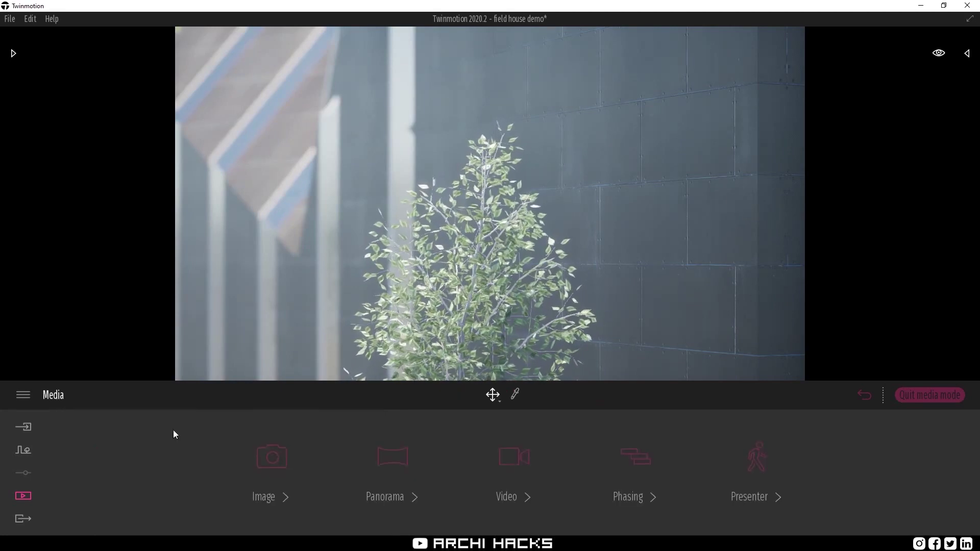
pyautogui.click(287, 467)
pyautogui.moveTo(324, 458)
pyautogui.click(362, 454)
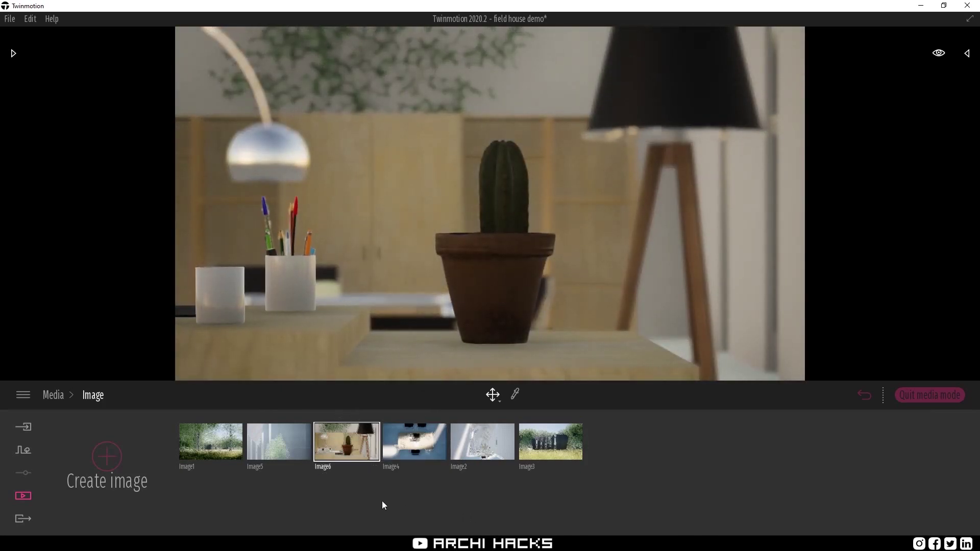
pyautogui.click(55, 398)
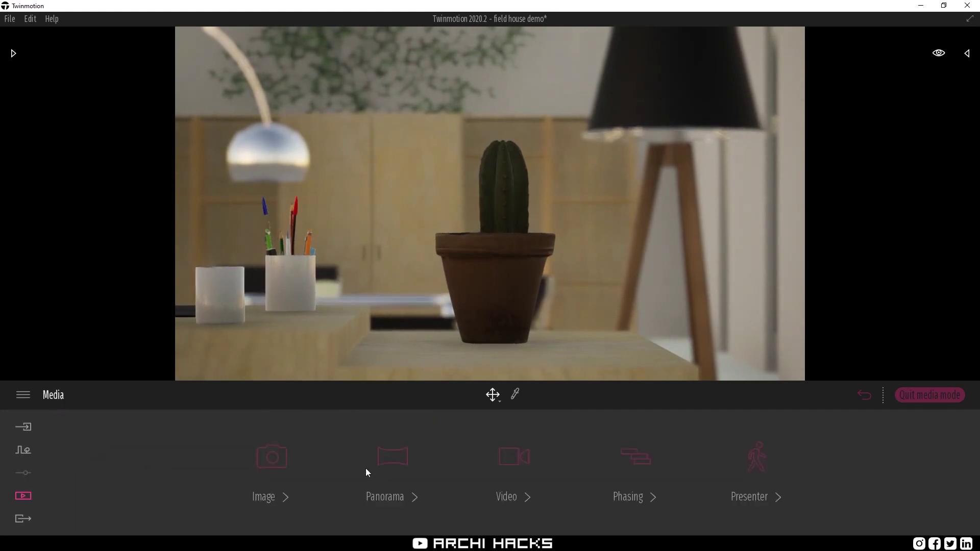
pyautogui.click(507, 462)
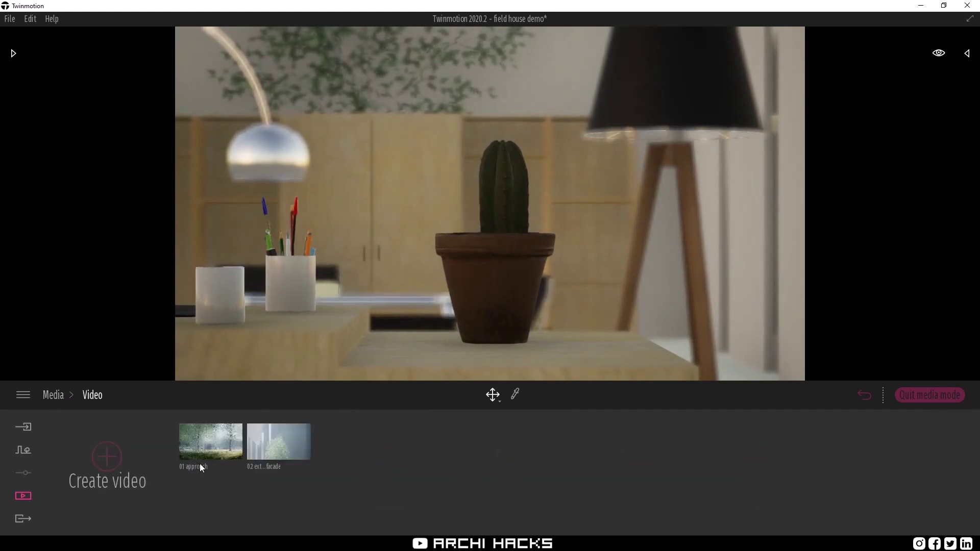
pyautogui.click(111, 458)
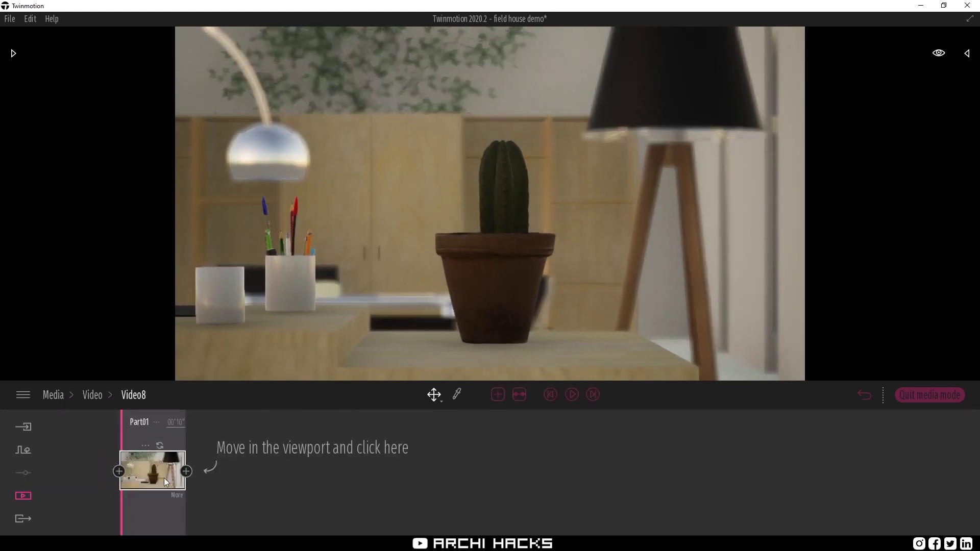
# Change the time of day of the cactus video's first keyframe to an hour with brighter daylight and return to the timeline.
pyautogui.click(177, 496)
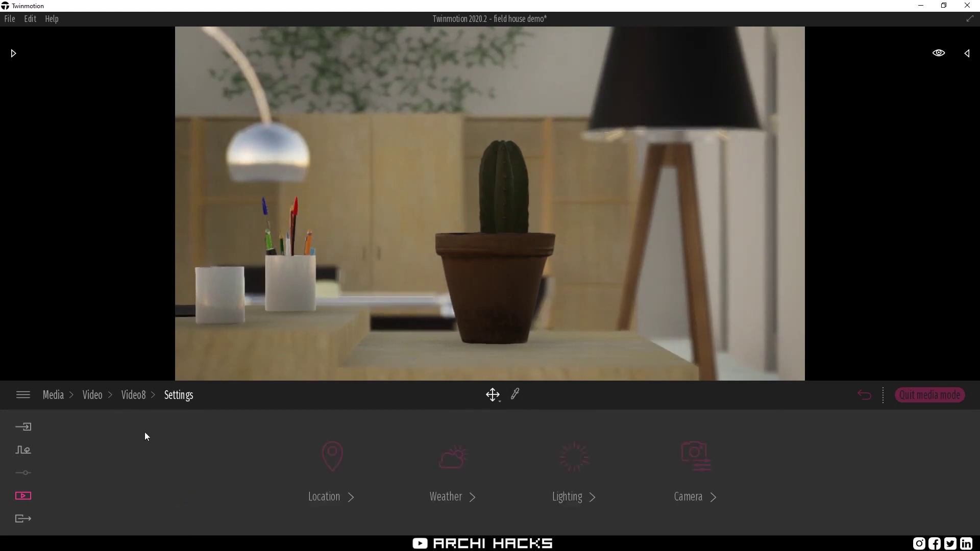
pyautogui.click(328, 471)
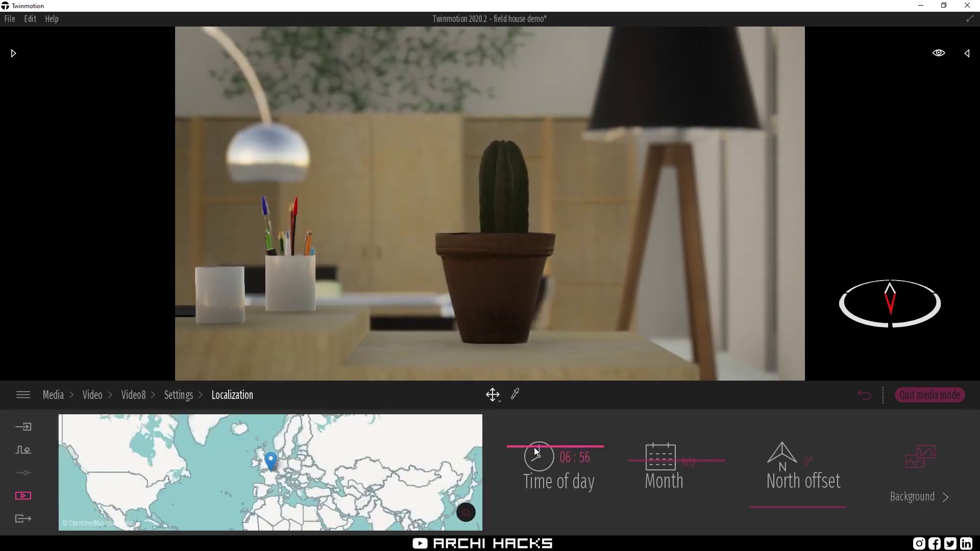
pyautogui.moveTo(537, 451); pyautogui.dragTo(556, 455)
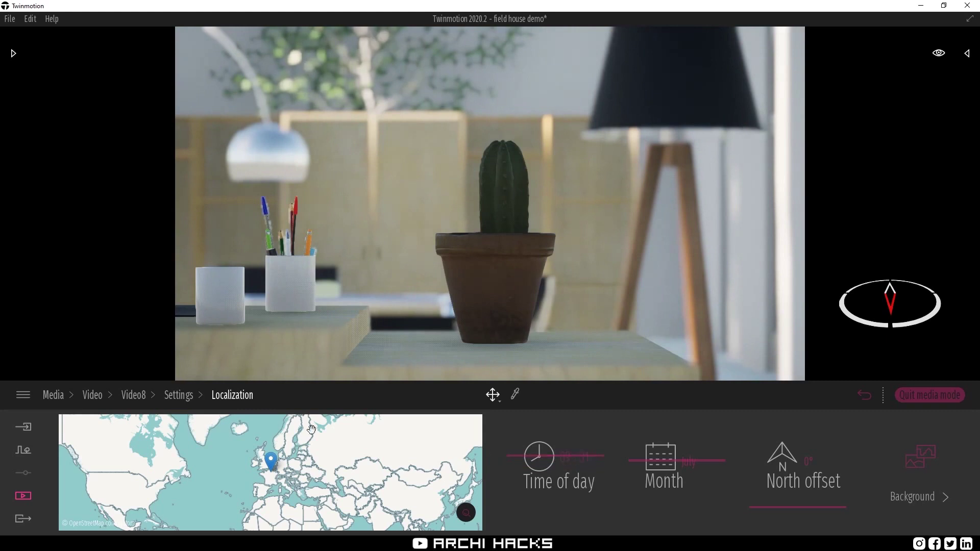
pyautogui.click(136, 398)
# Add a second keyframe to the cactus video and change its time of day so direct sunlight falls across the tabletop.
pyautogui.click(187, 471)
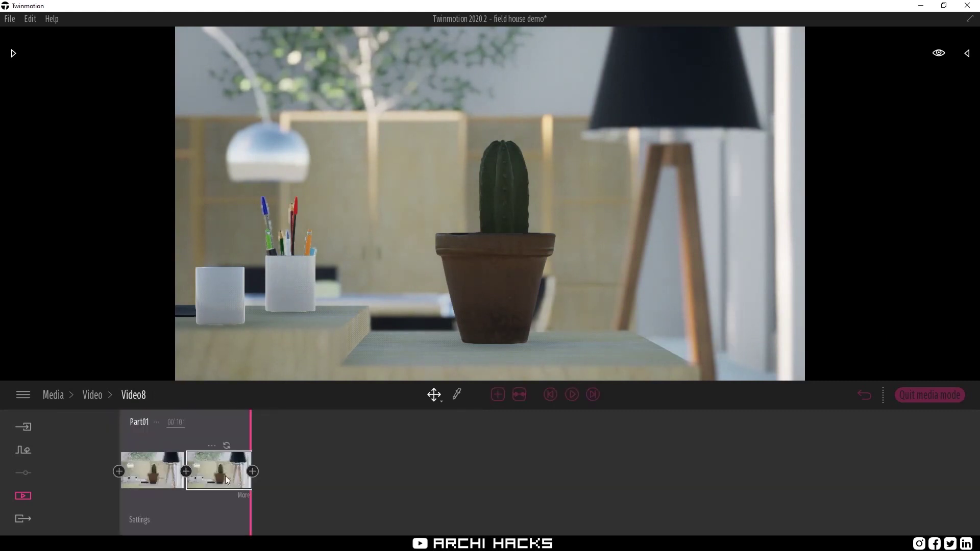
pyautogui.click(246, 495)
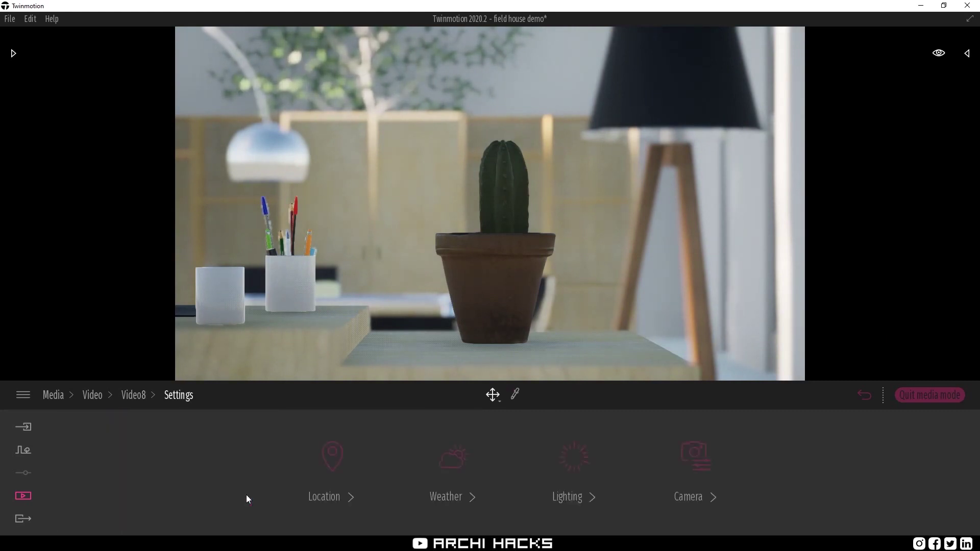
pyautogui.click(331, 471)
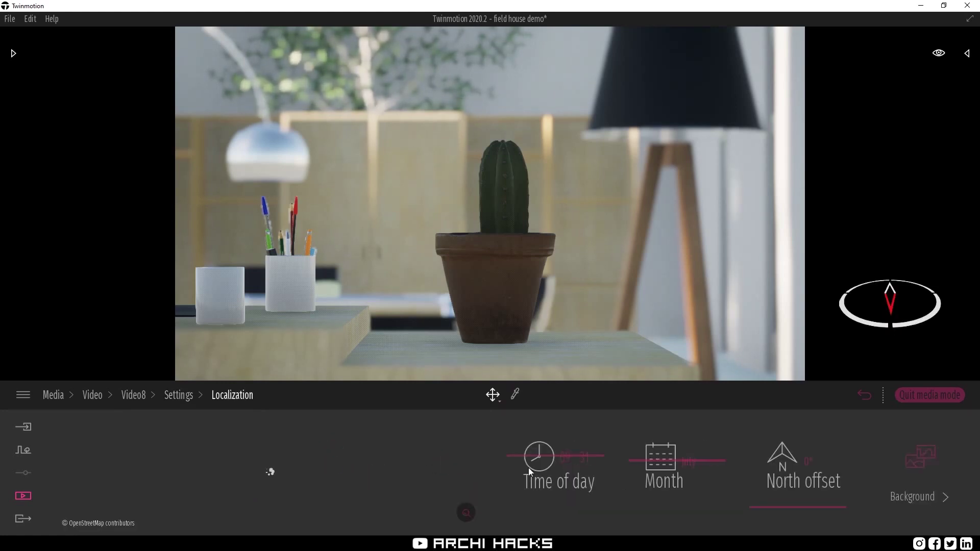
pyautogui.moveTo(538, 469)
pyautogui.mouseDown()
pyautogui.moveTo(542, 457)
pyautogui.moveTo(539, 466)
pyautogui.mouseUp()
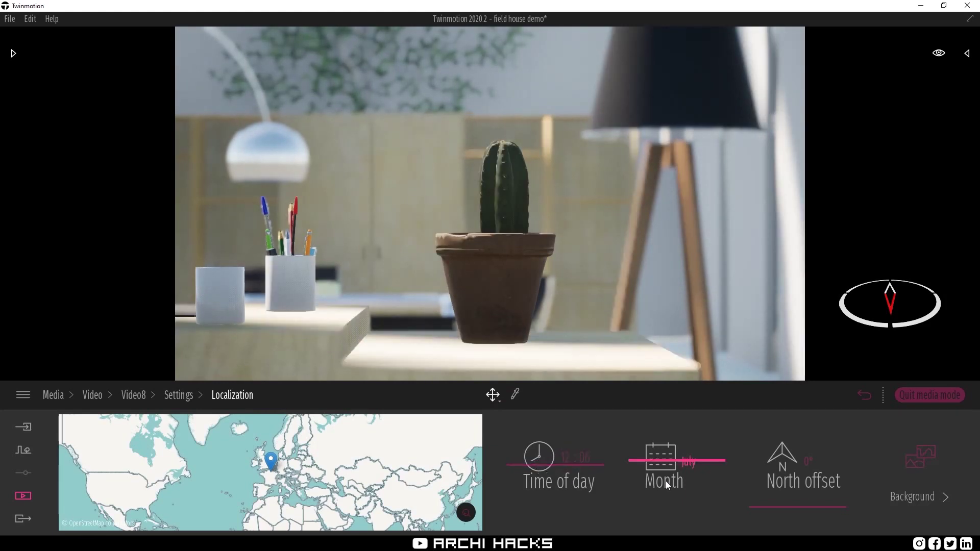
pyautogui.click(170, 400)
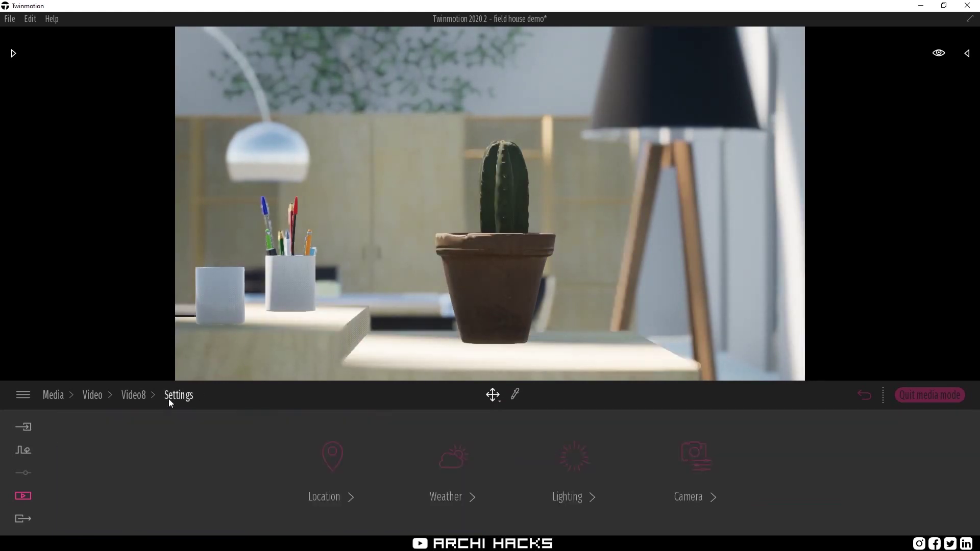
pyautogui.click(148, 395)
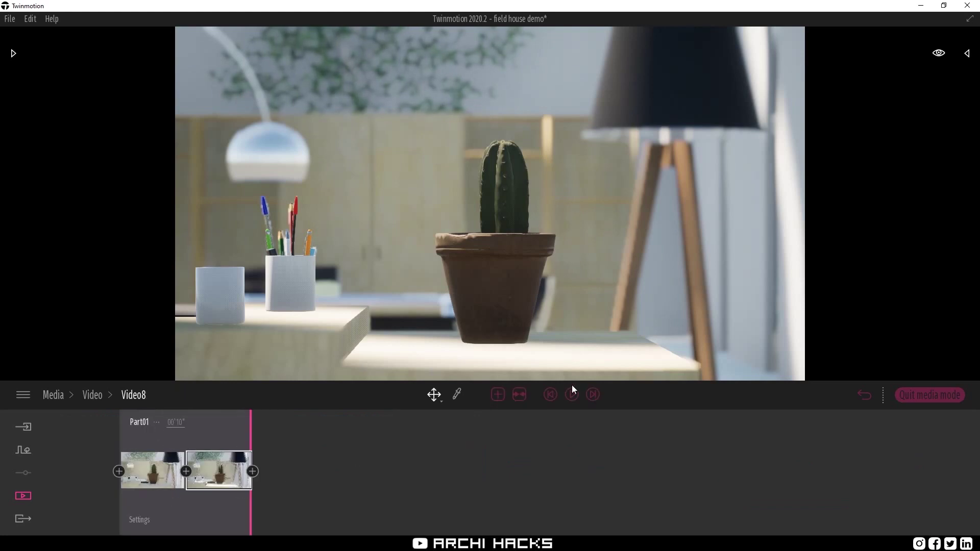
# Play the cactus video to check the daylight transition between its two keyframes.
pyautogui.click(570, 400)
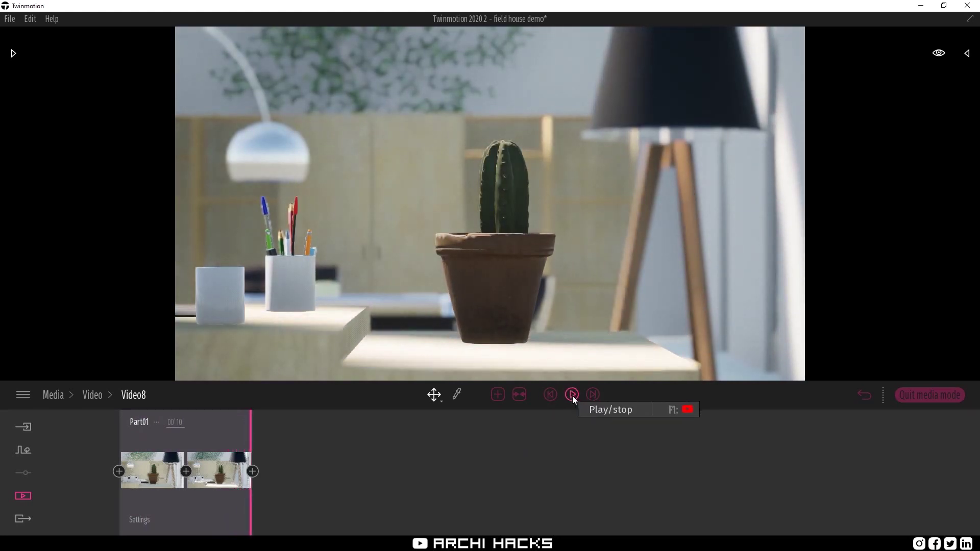
pyautogui.press('space')
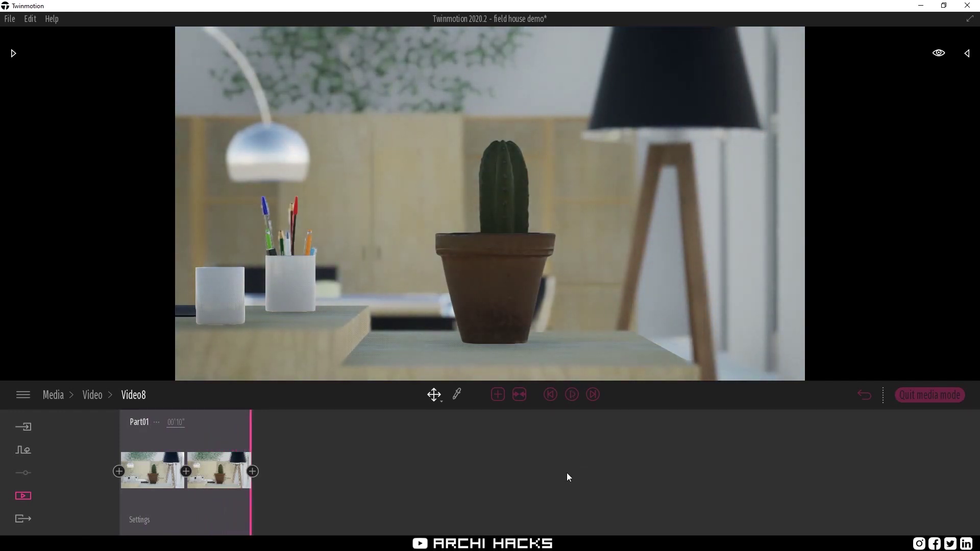
# Recall the Image4 top-down view of the desk and create a new video starting from it.
pyautogui.click(54, 396)
pyautogui.click(272, 459)
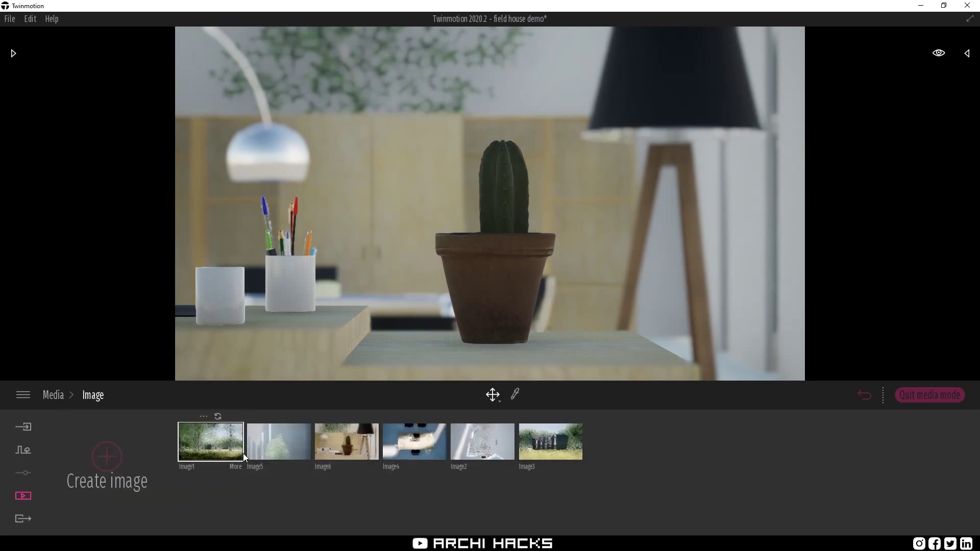
pyautogui.click(413, 451)
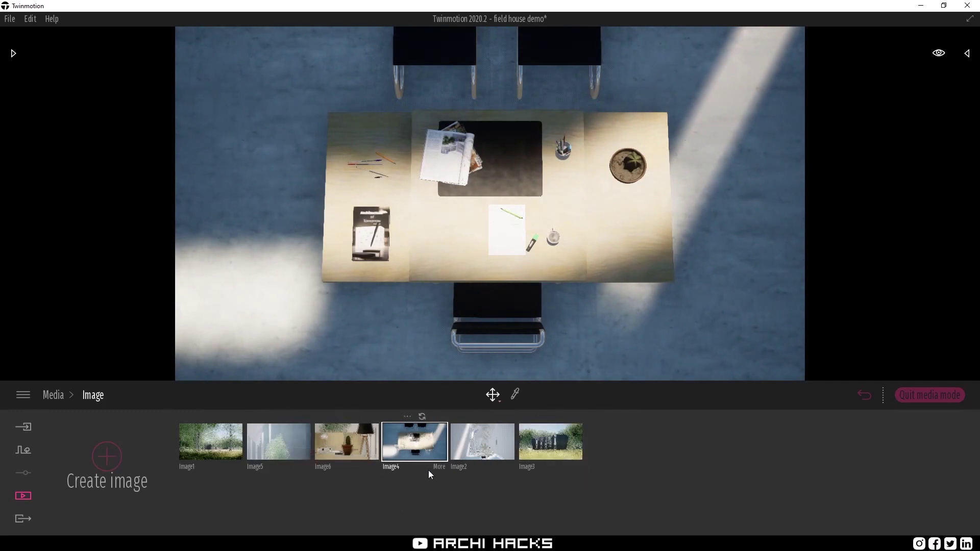
pyautogui.click(57, 396)
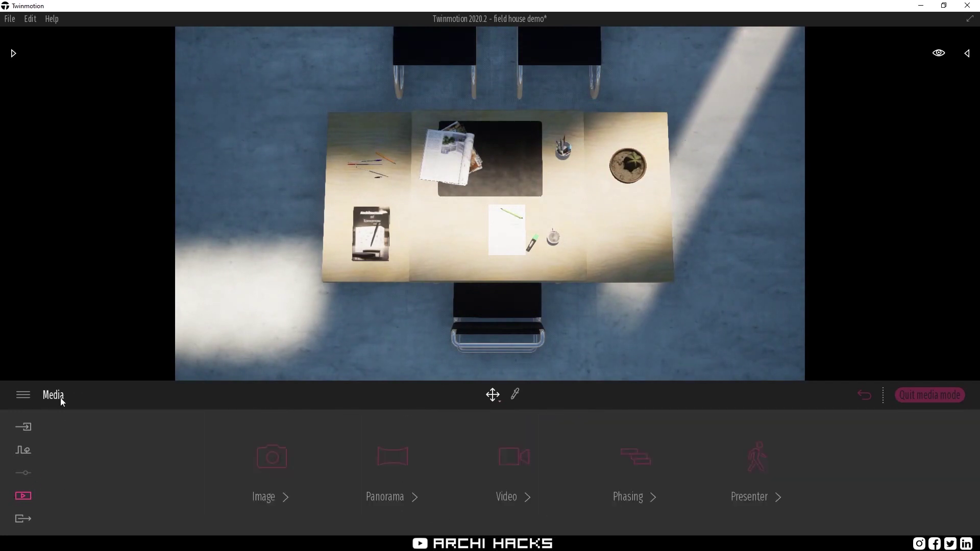
pyautogui.click(516, 464)
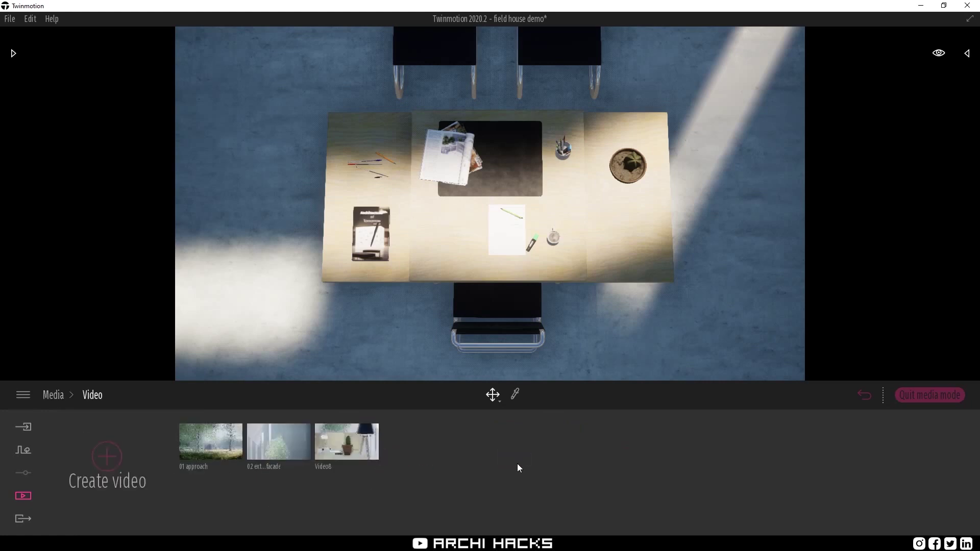
pyautogui.click(107, 463)
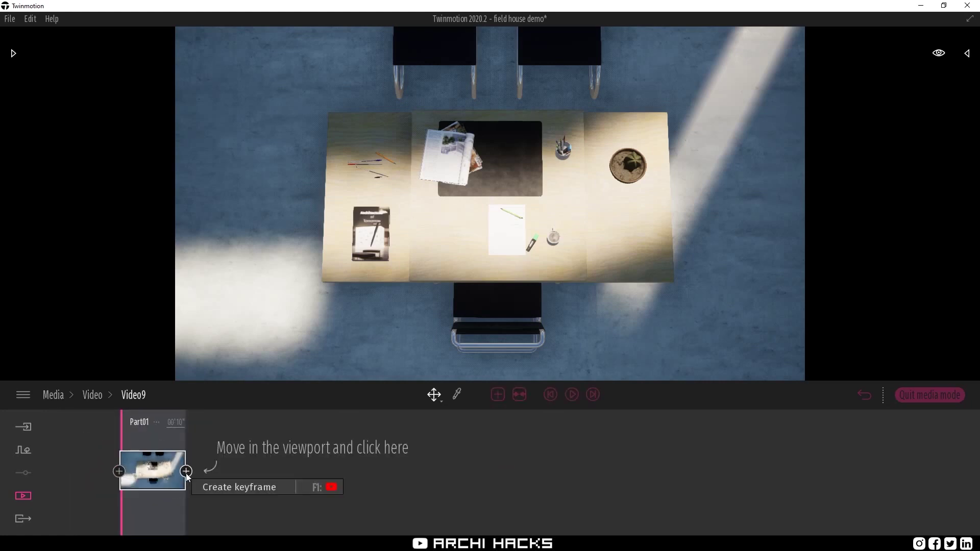
# Add a second keyframe to the desk video, set its time of day to 14:32 and return to the timeline.
pyautogui.click(186, 472)
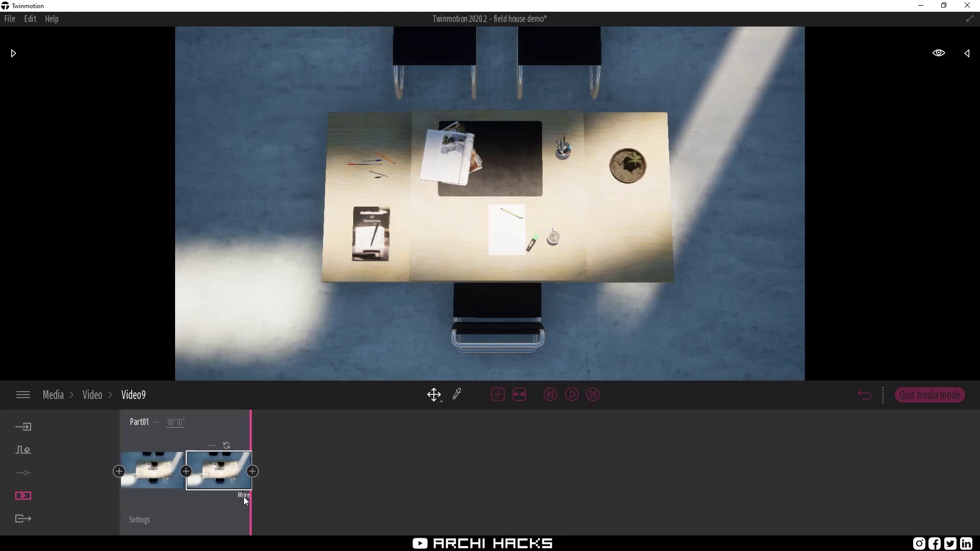
pyautogui.click(244, 497)
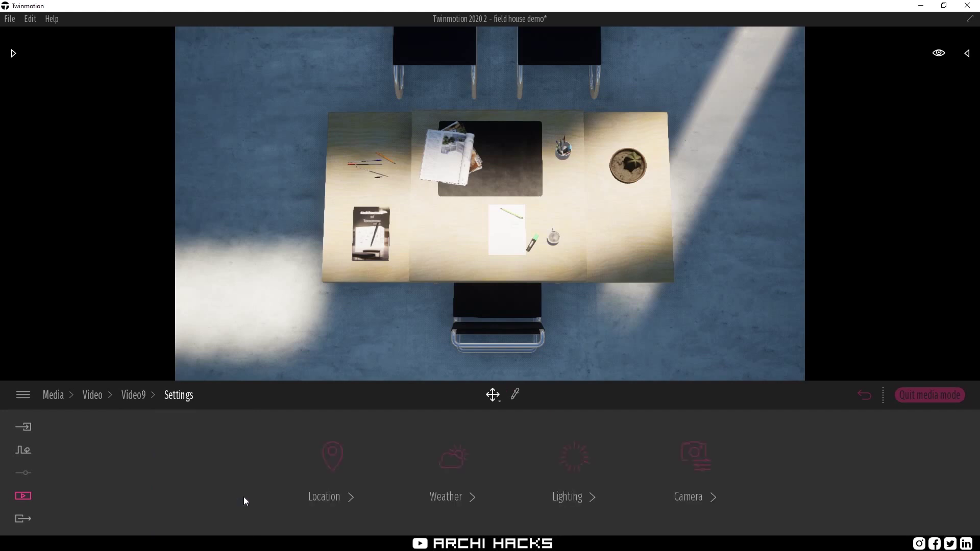
pyautogui.click(332, 453)
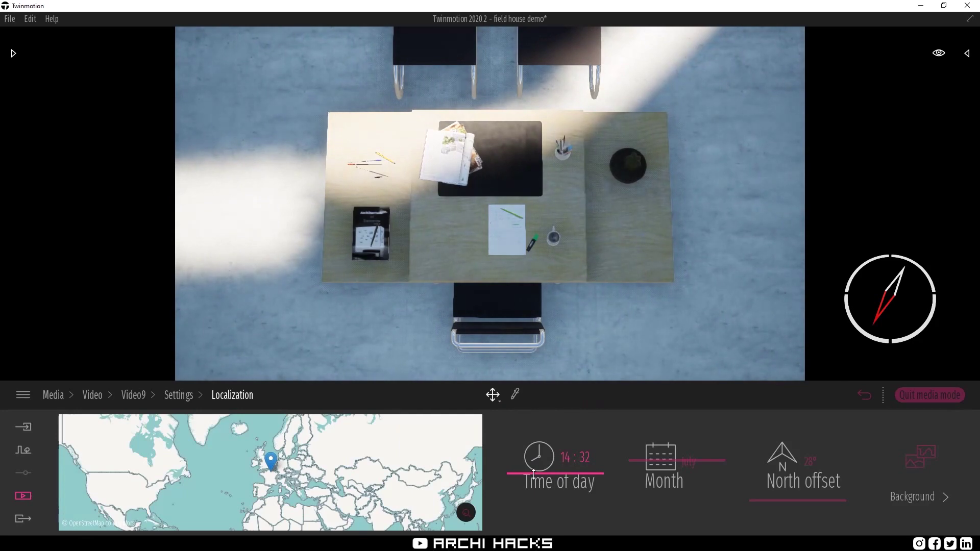
pyautogui.moveTo(533, 474)
pyautogui.mouseDown()
pyautogui.moveTo(515, 474)
pyautogui.moveTo(530, 474)
pyautogui.mouseUp()
pyautogui.click(179, 395)
pyautogui.click(134, 395)
# Scrub through the desk video's timeline to check how the sunlight moves between the keyframes.
pyautogui.moveTo(111, 484)
pyautogui.mouseDown()
pyautogui.moveTo(209, 483)
pyautogui.moveTo(131, 496)
pyautogui.moveTo(253, 492)
pyautogui.moveTo(236, 505)
pyautogui.moveTo(103, 498)
pyautogui.mouseUp()
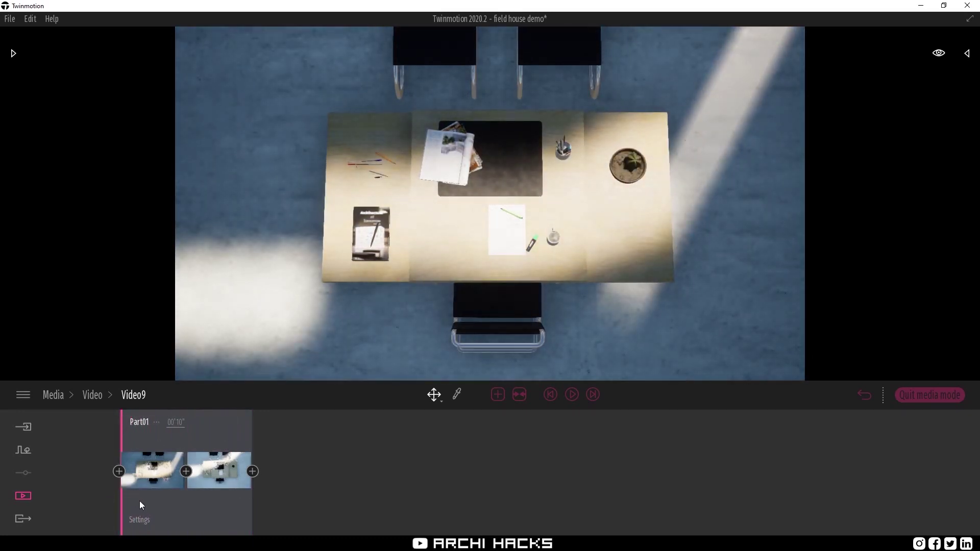
pyautogui.moveTo(146, 504); pyautogui.dragTo(266, 493)
pyautogui.click(201, 478)
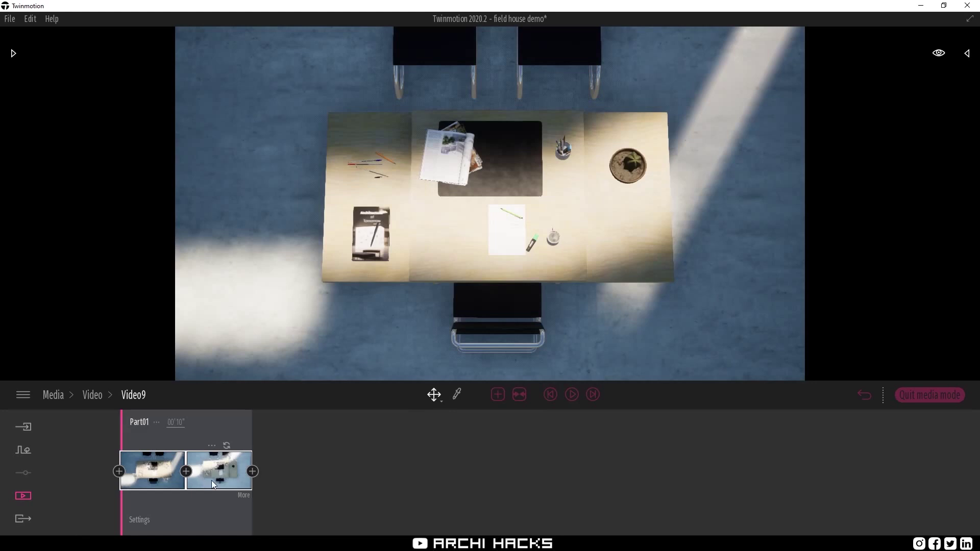
# Shift the camera forward above the desk in the second keyframe and update the keyframe with the new view.
pyautogui.click(213, 481)
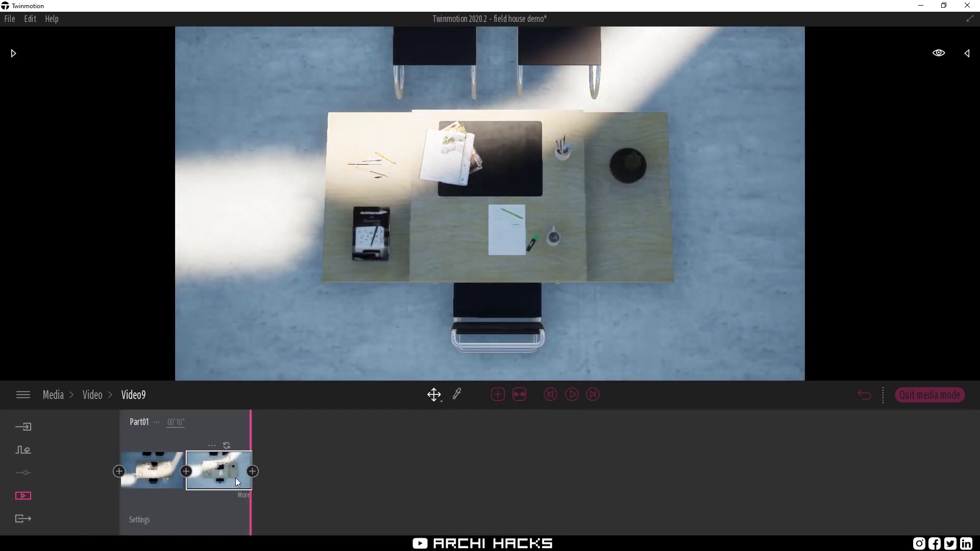
pyautogui.press('Up')
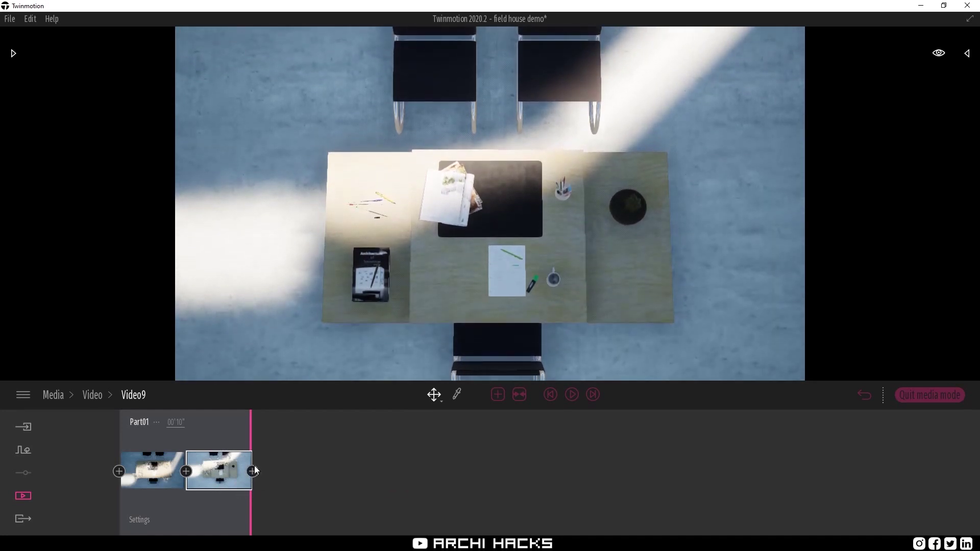
pyautogui.moveTo(229, 454)
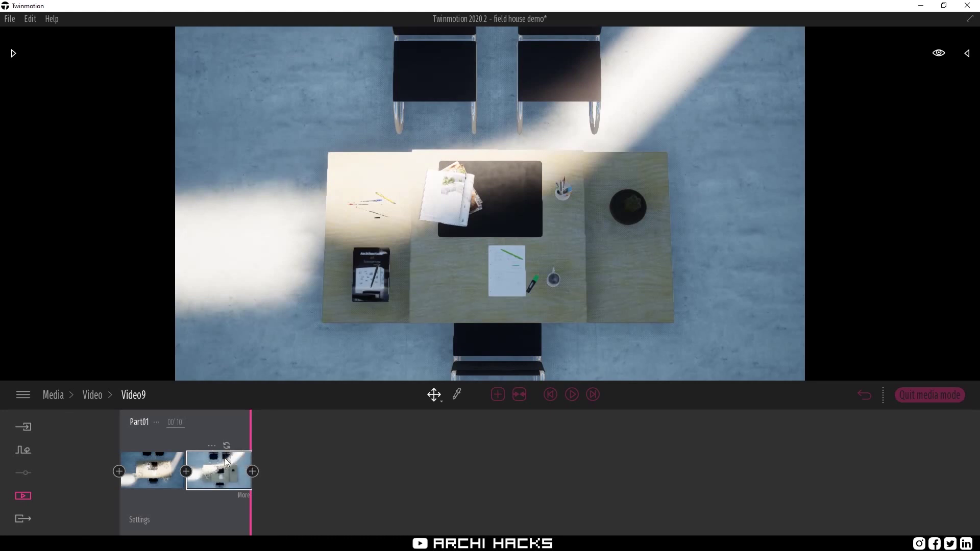
# Look over the second keyframe's settings and scrub the desk video to preview the combined camera and light movement.
pyautogui.click(244, 495)
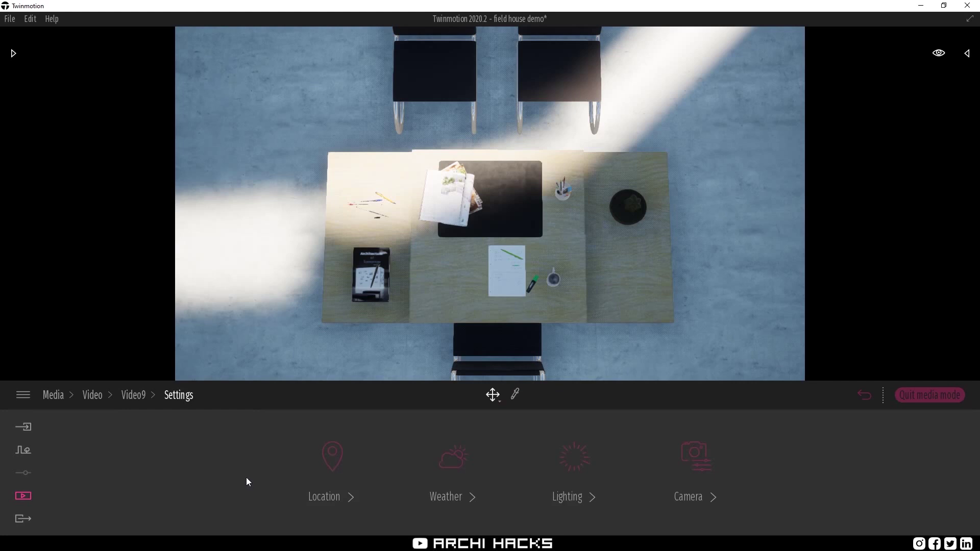
pyautogui.click(131, 394)
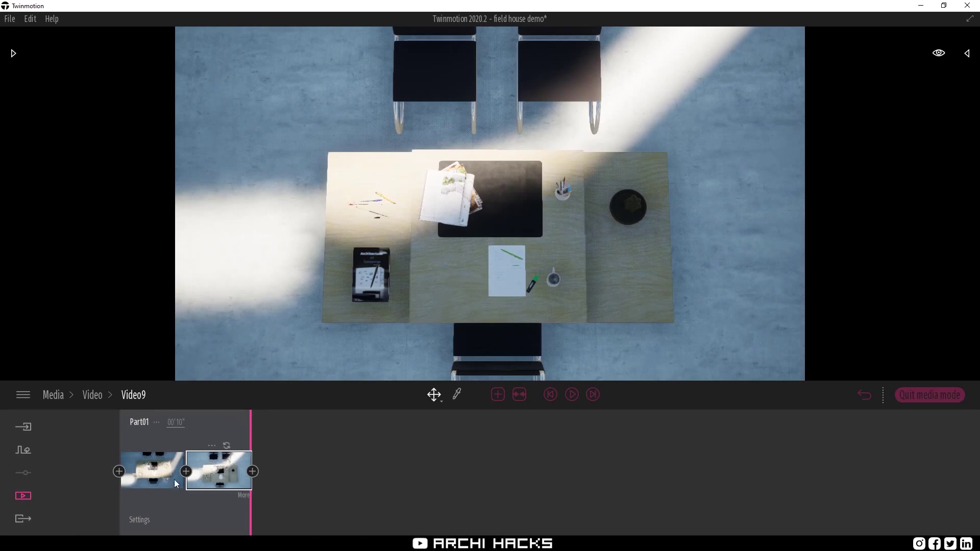
pyautogui.click(214, 481)
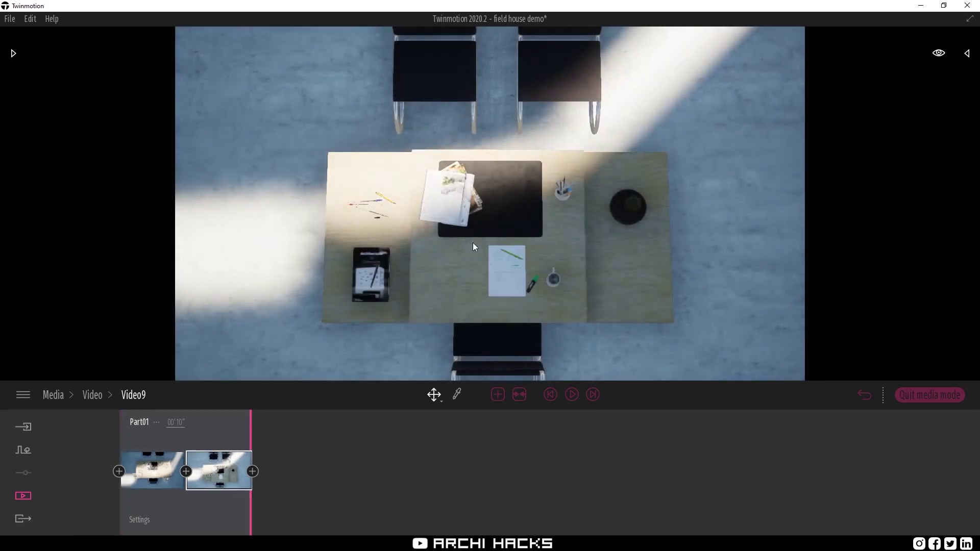
pyautogui.moveTo(240, 498); pyautogui.dragTo(280, 498)
# Recall the Image2 interior view down the length of the house and create a new video starting from it.
pyautogui.click(92, 395)
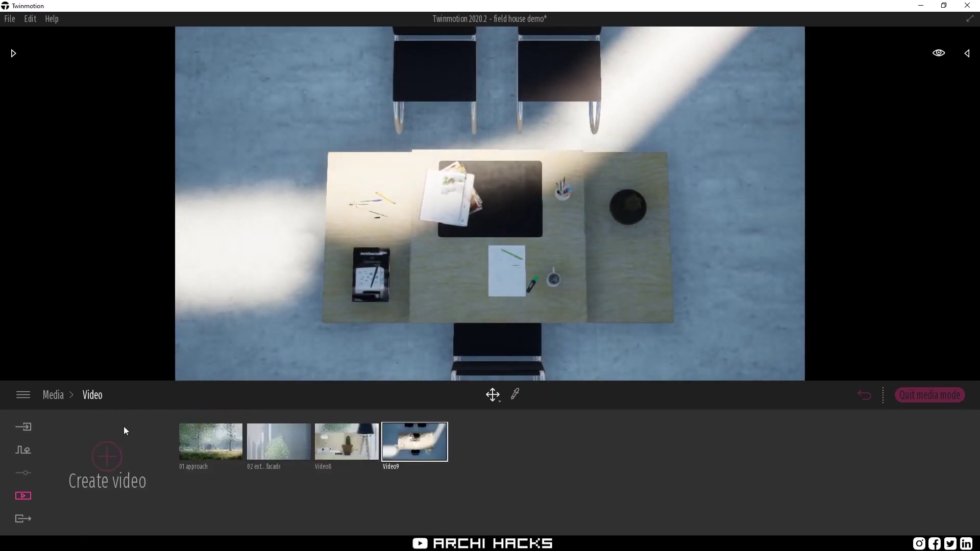
pyautogui.click(56, 396)
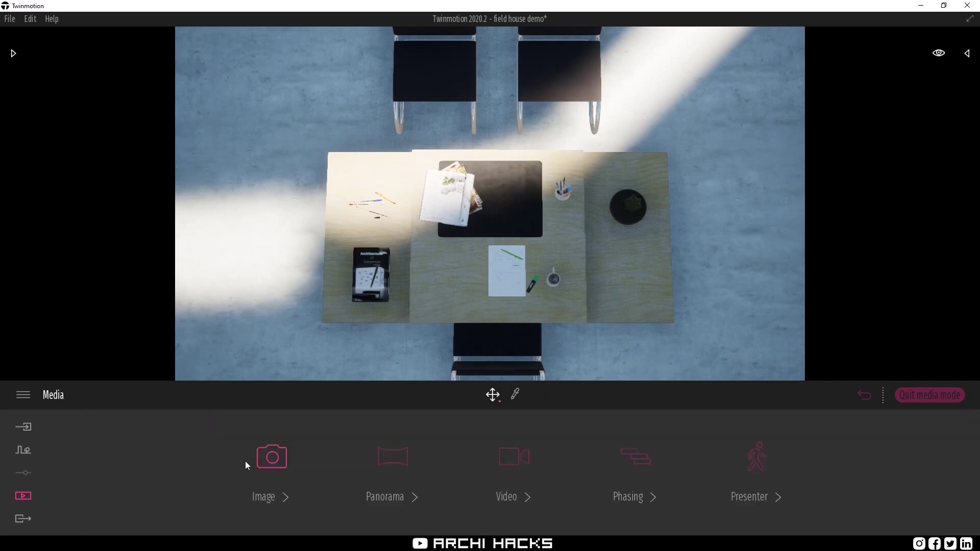
pyautogui.click(268, 462)
pyautogui.click(474, 453)
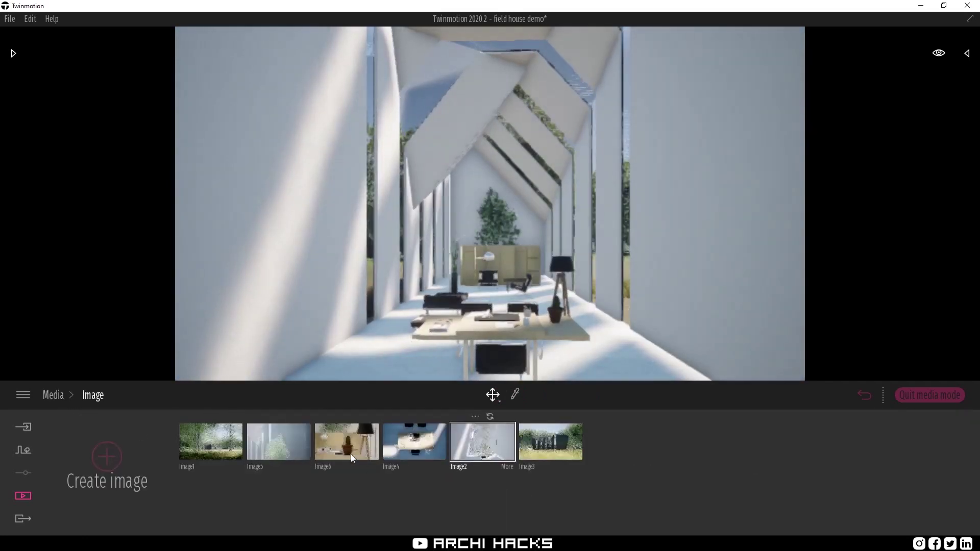
pyautogui.click(50, 398)
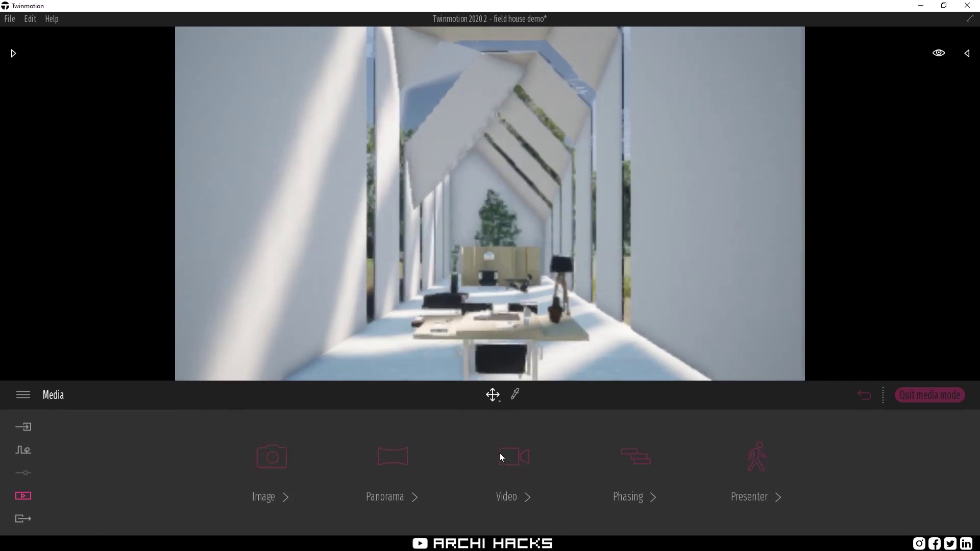
pyautogui.click(521, 466)
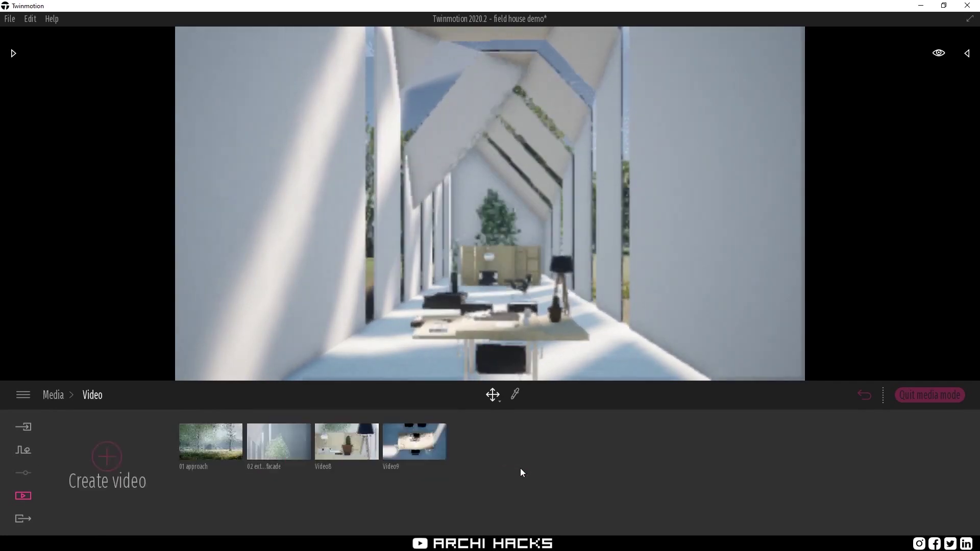
pyautogui.click(106, 457)
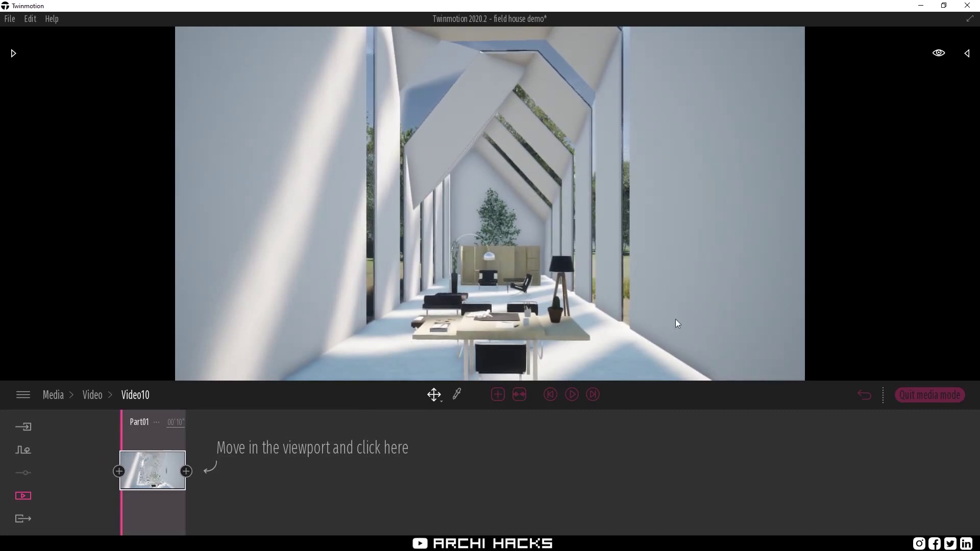
# Add a second keyframe to the interior video, move its camera slightly forward and set its field of view to 74.
pyautogui.click(187, 472)
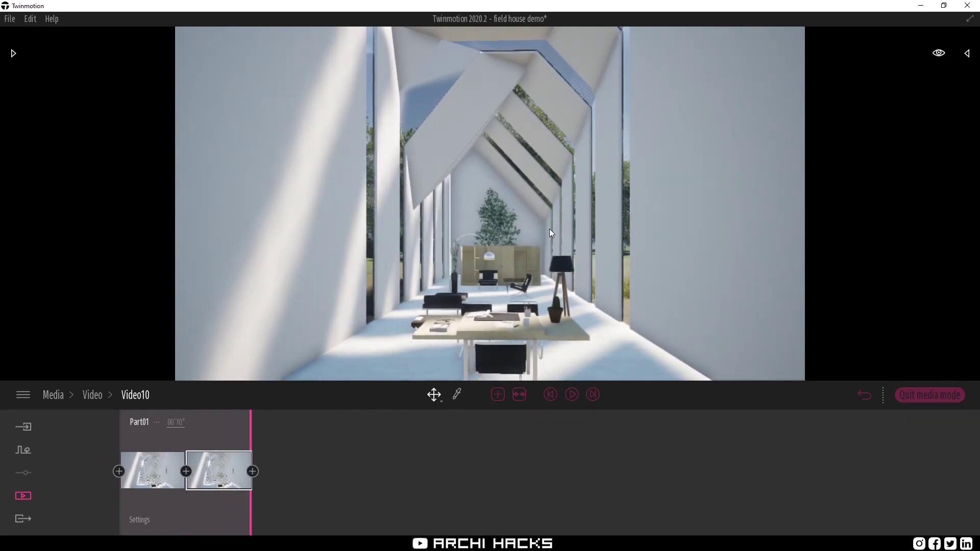
pyautogui.scroll(3, 550, 229)
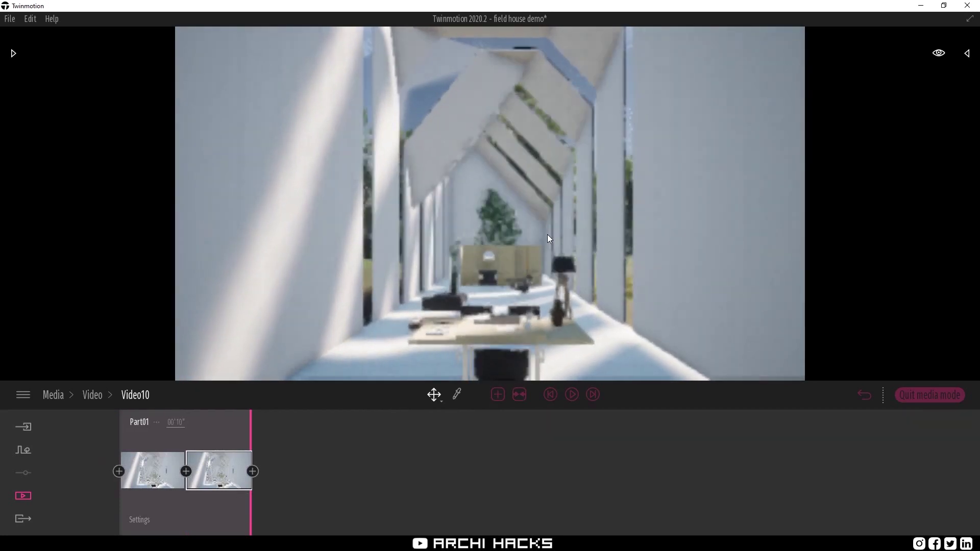
pyautogui.click(241, 497)
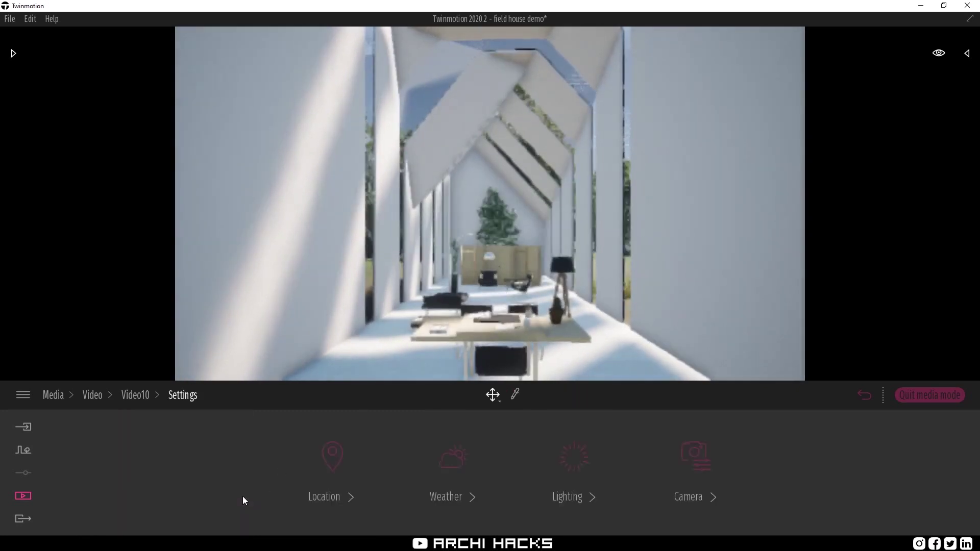
pyautogui.click(692, 459)
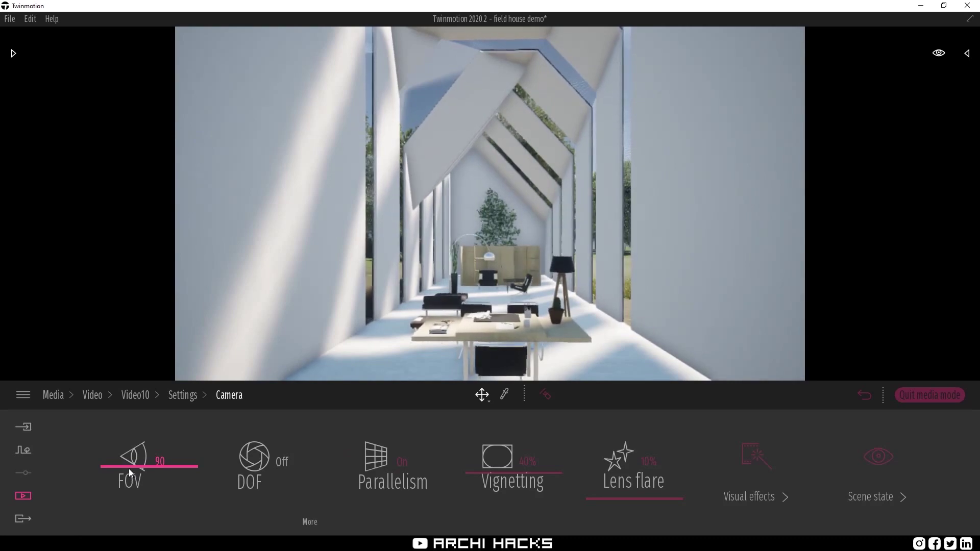
pyautogui.moveTo(127, 461); pyautogui.dragTo(121, 476)
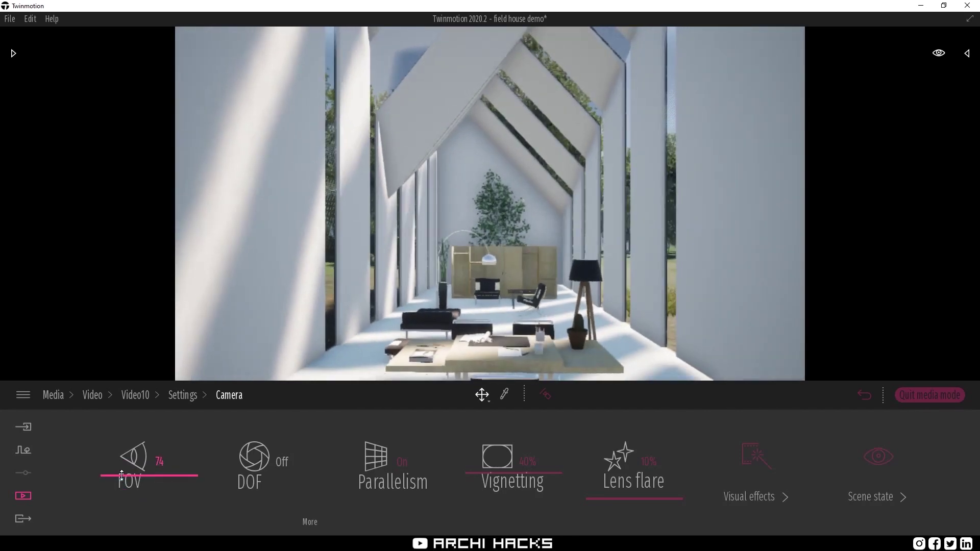
# Return to the interior video's timeline and scrub through both keyframes to preview the camera and field-of-view change.
pyautogui.click(184, 394)
pyautogui.click(135, 395)
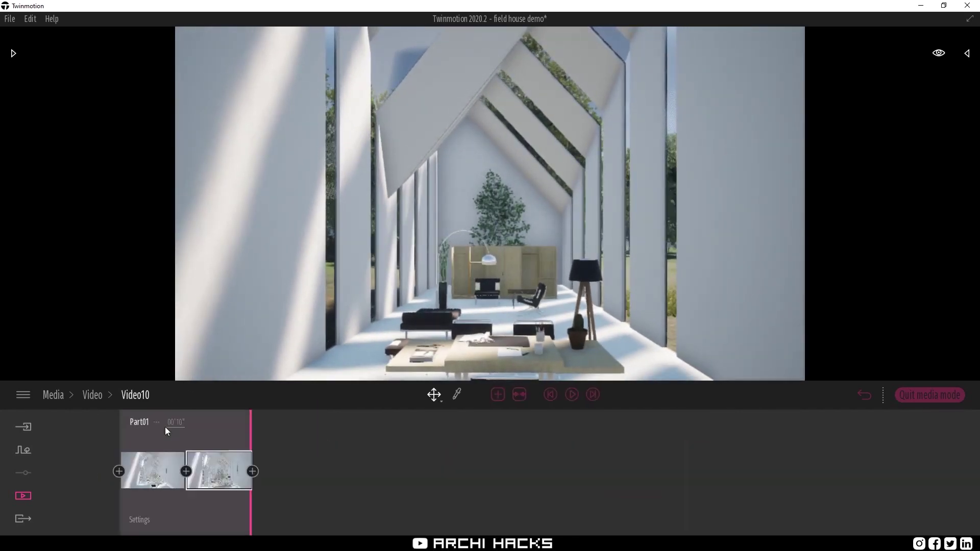
pyautogui.moveTo(173, 503); pyautogui.dragTo(261, 494)
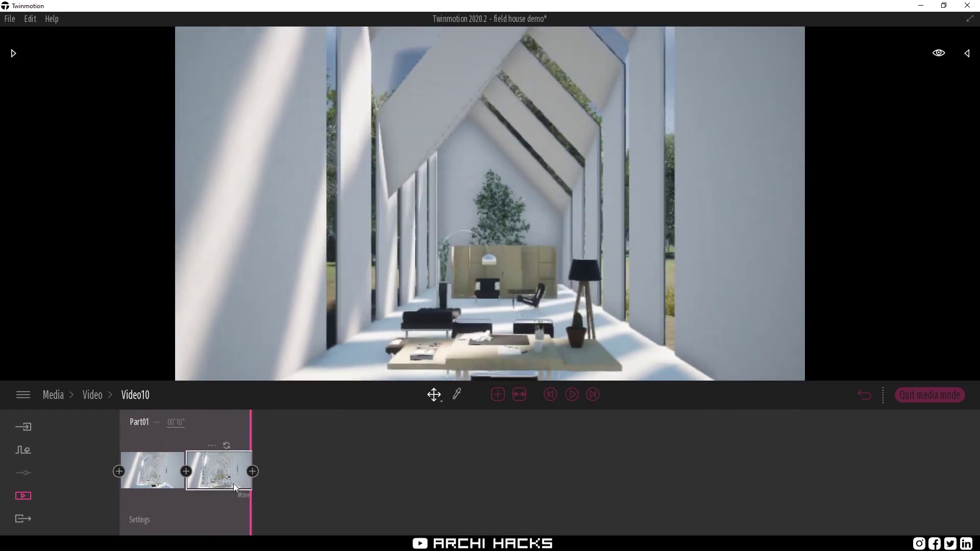
pyautogui.moveTo(235, 505); pyautogui.dragTo(259, 498)
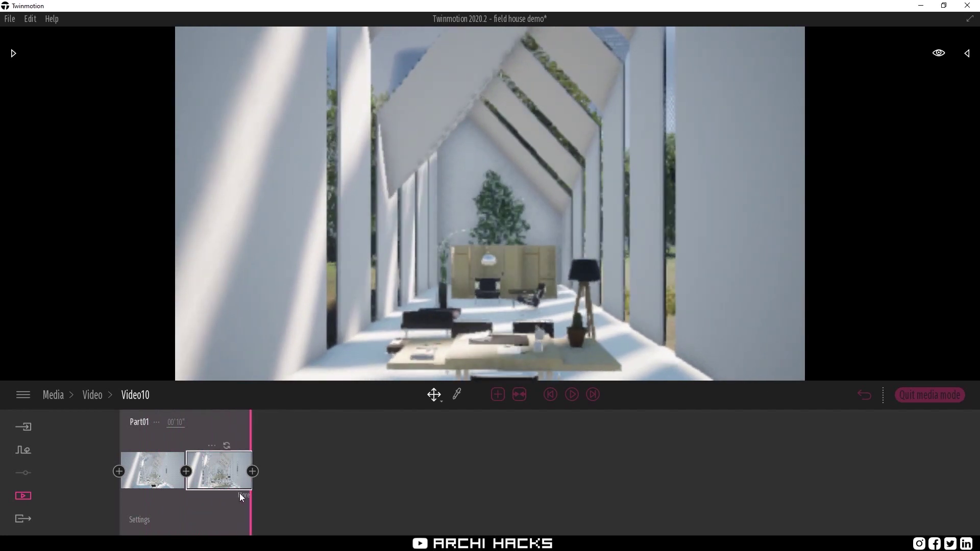
# Change the interior video's second keyframe to a morning time of day and return to the timeline.
pyautogui.click(247, 494)
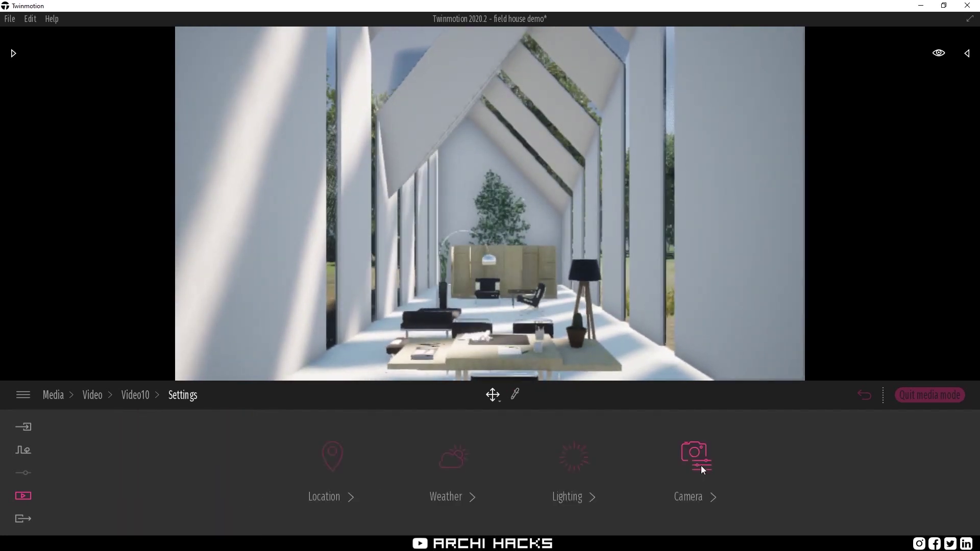
pyautogui.click(341, 456)
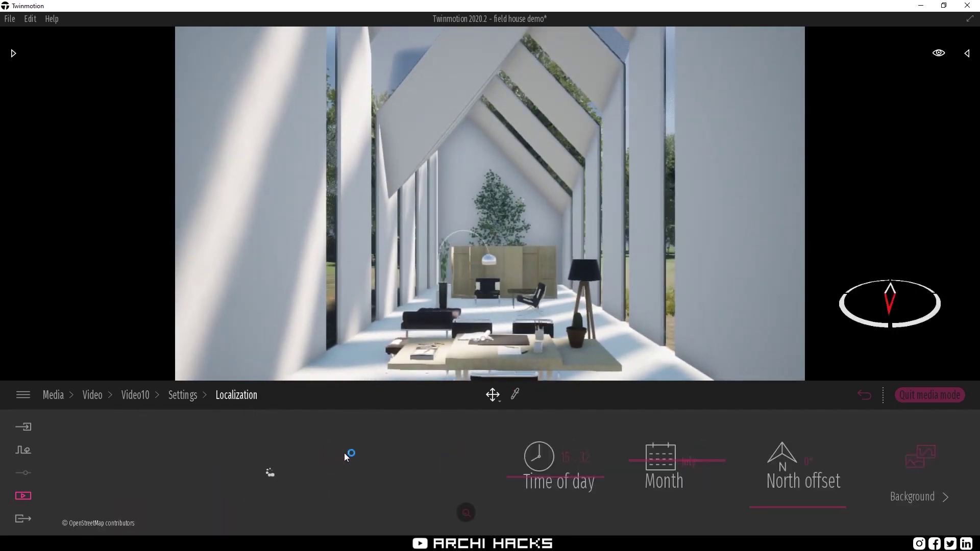
pyautogui.moveTo(533, 483); pyautogui.dragTo(536, 455)
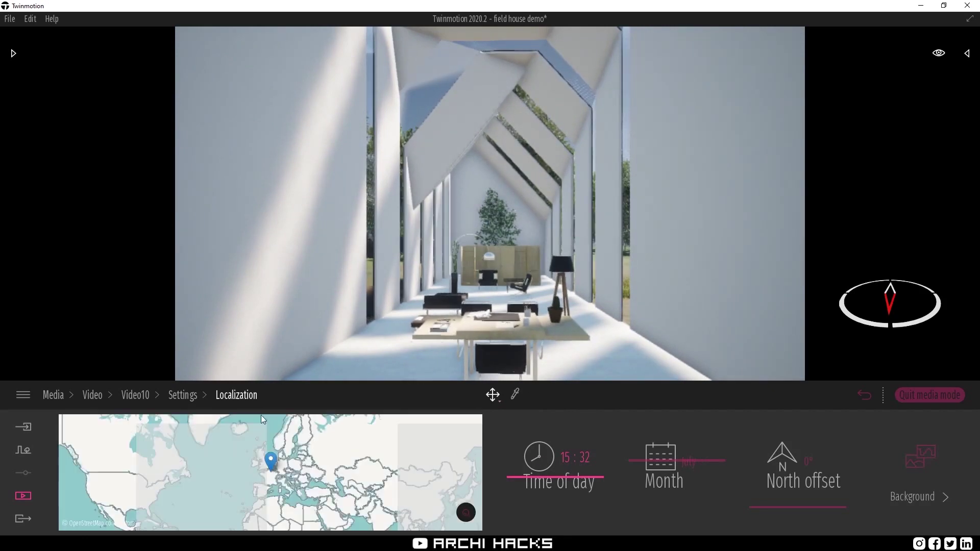
pyautogui.click(191, 396)
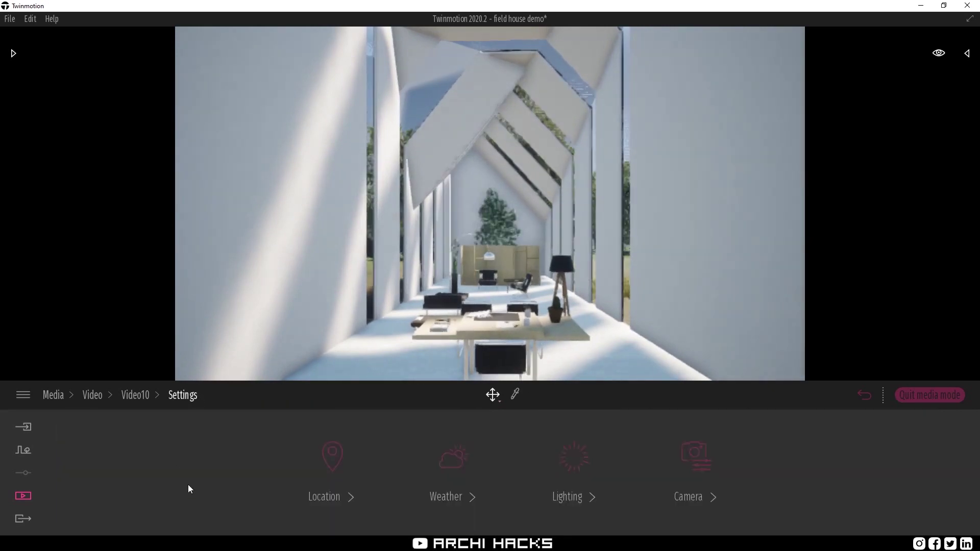
pyautogui.click(146, 396)
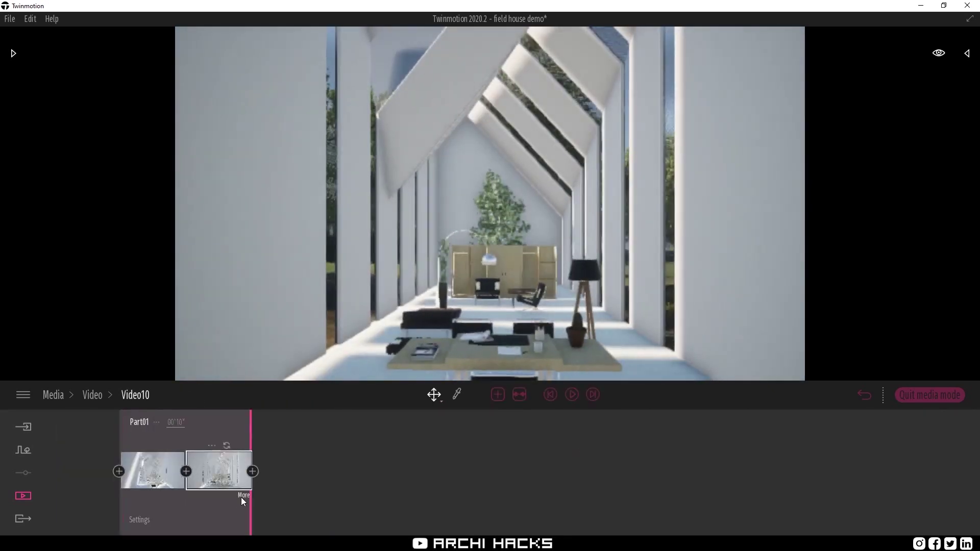
# Check the second keyframe's time of day and scrub the interior video to preview the moving sunlight.
pyautogui.click(241, 497)
pyautogui.click(339, 463)
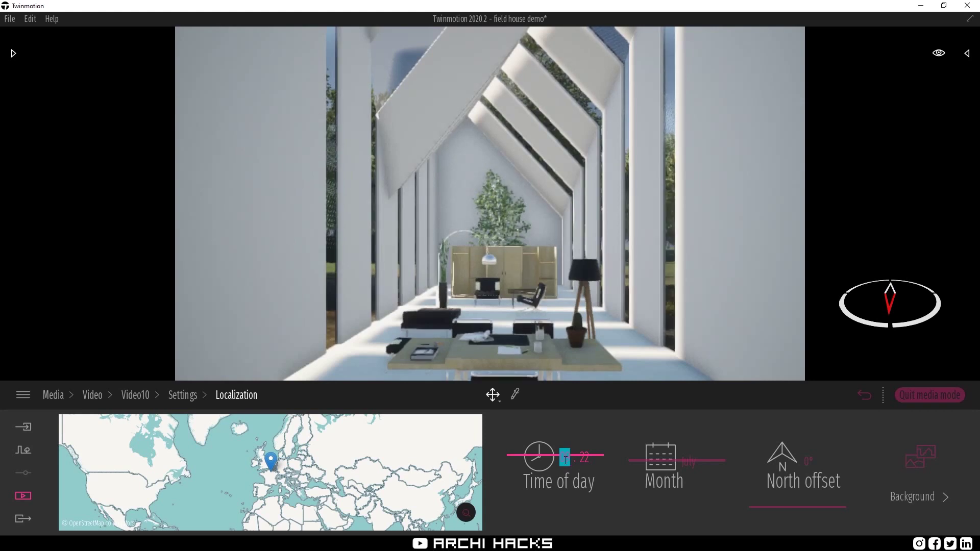
pyautogui.click(189, 398)
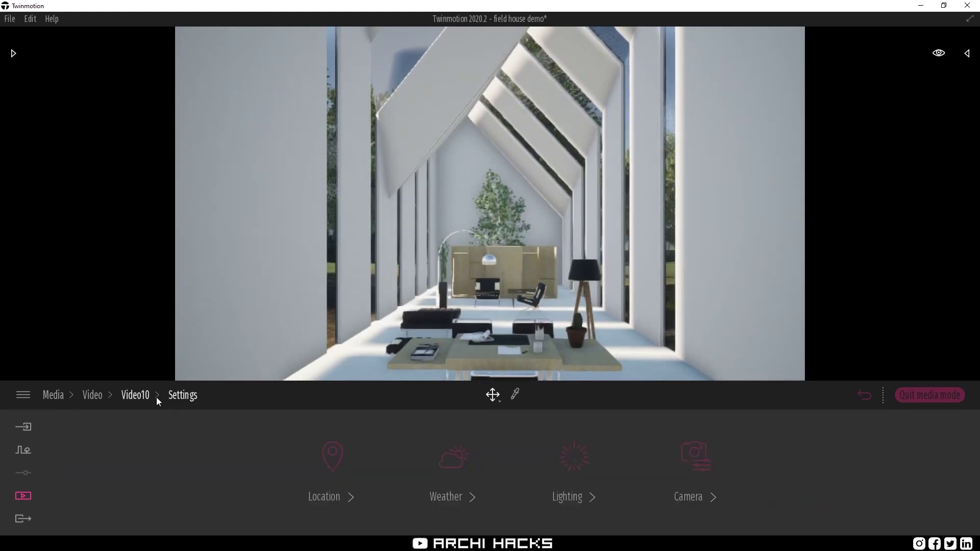
pyautogui.click(148, 396)
pyautogui.moveTo(199, 509); pyautogui.dragTo(263, 512)
pyautogui.click(140, 500)
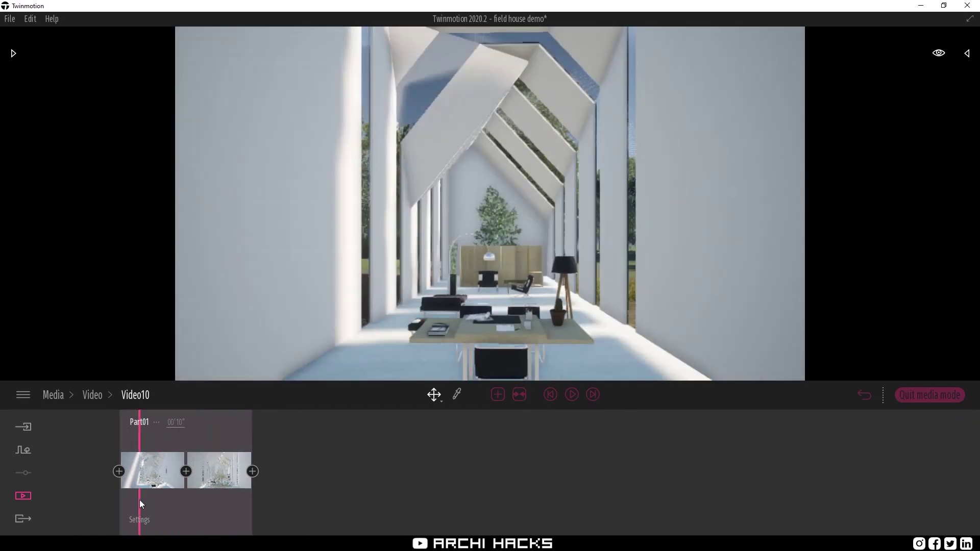
# Set the time of day of the interior video's first keyframe to about 09:20 in the morning.
pyautogui.click(151, 486)
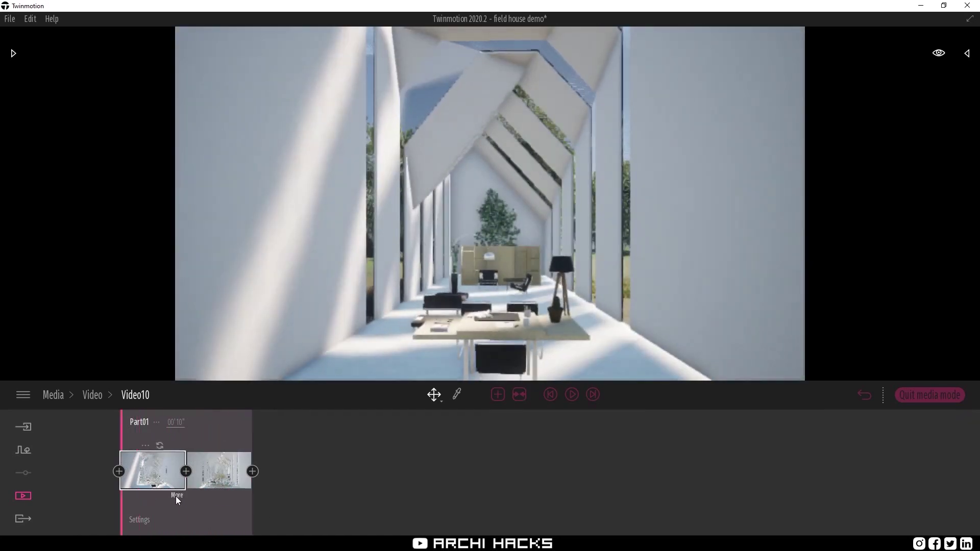
pyautogui.click(176, 498)
pyautogui.click(331, 461)
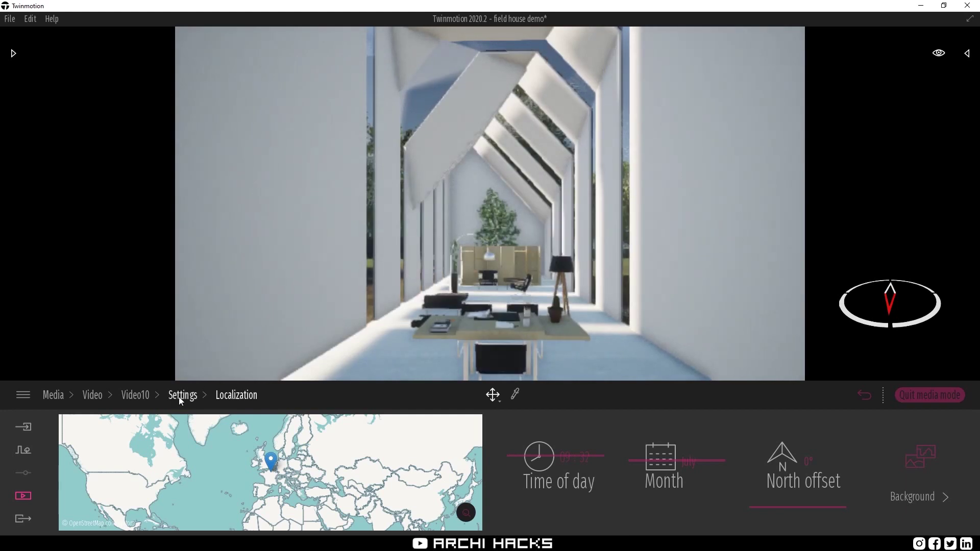
pyautogui.click(179, 396)
pyautogui.click(147, 396)
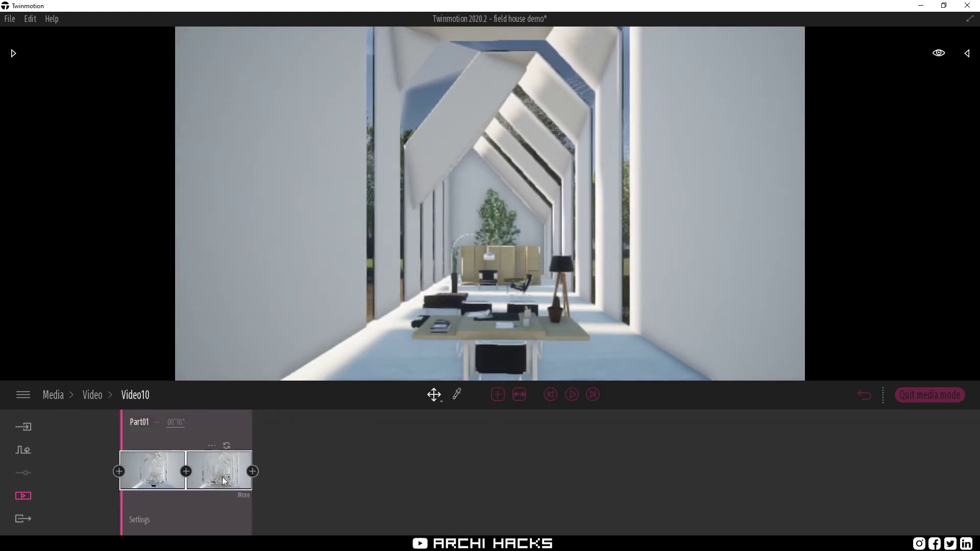
# Set the time of day of the interior video's second keyframe to 15:22.
pyautogui.click(245, 496)
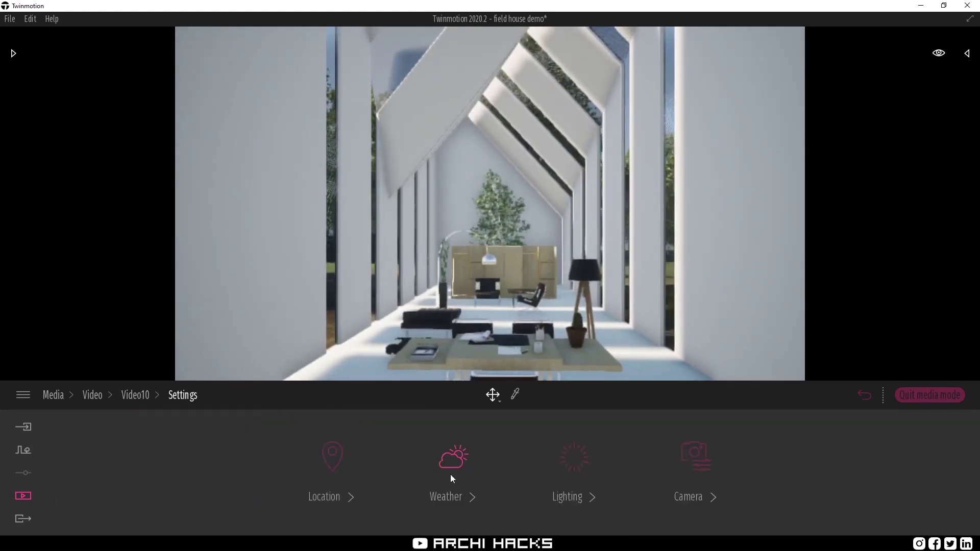
pyautogui.click(350, 473)
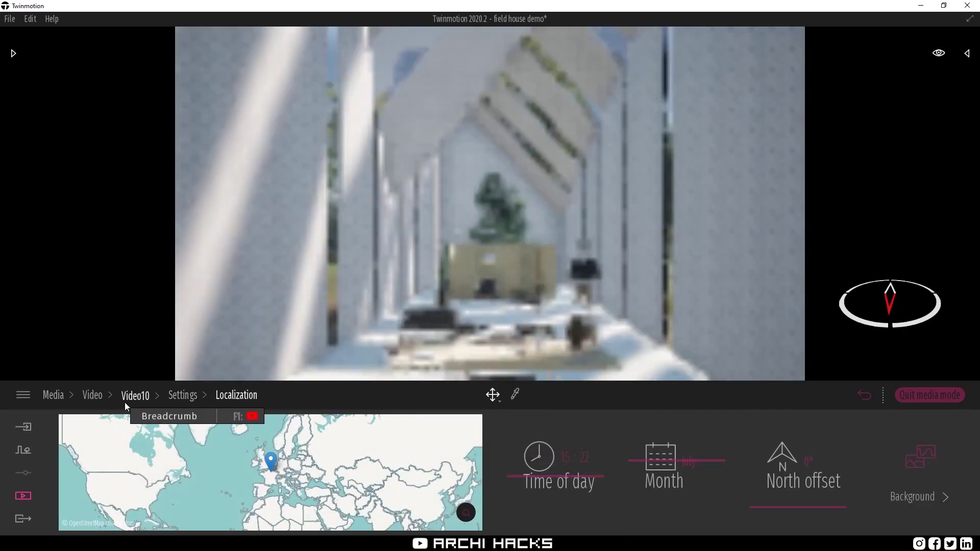
pyautogui.click(126, 399)
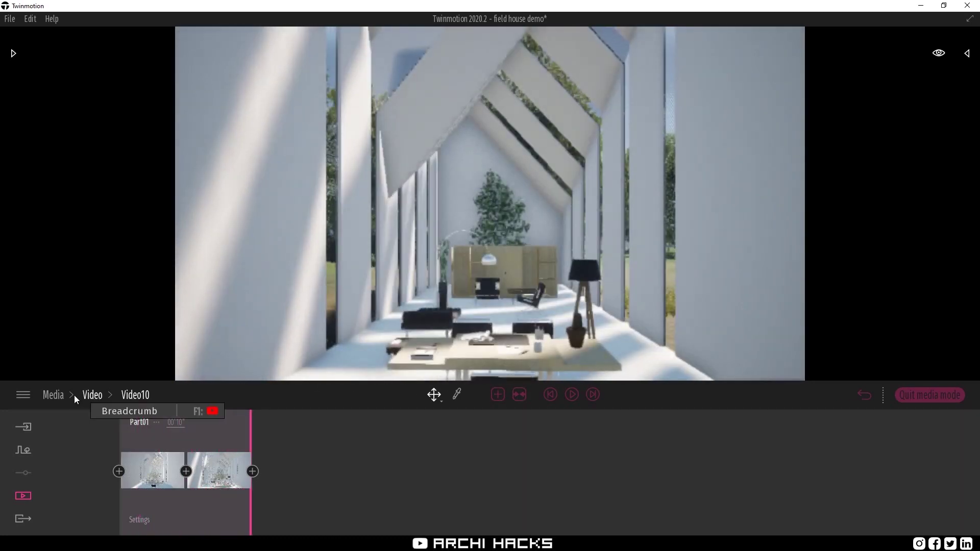
# Recall the Image3 exterior view facing the black facade and create a new video starting from it.
pyautogui.click(63, 398)
pyautogui.click(245, 453)
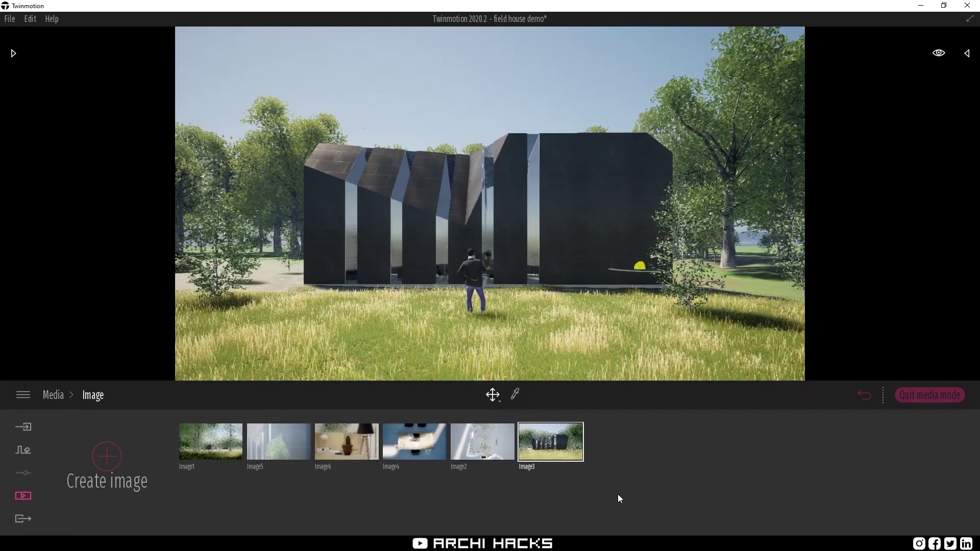
pyautogui.click(49, 398)
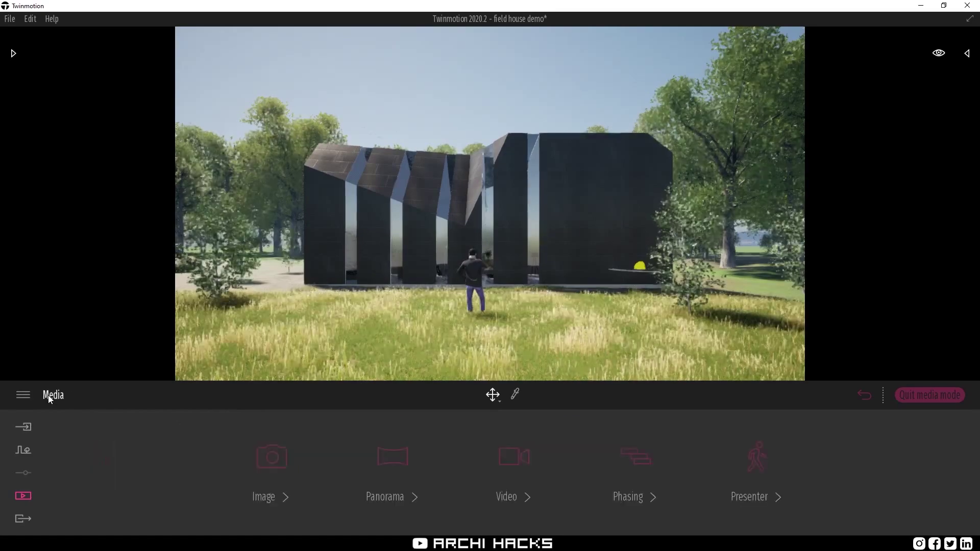
pyautogui.click(513, 469)
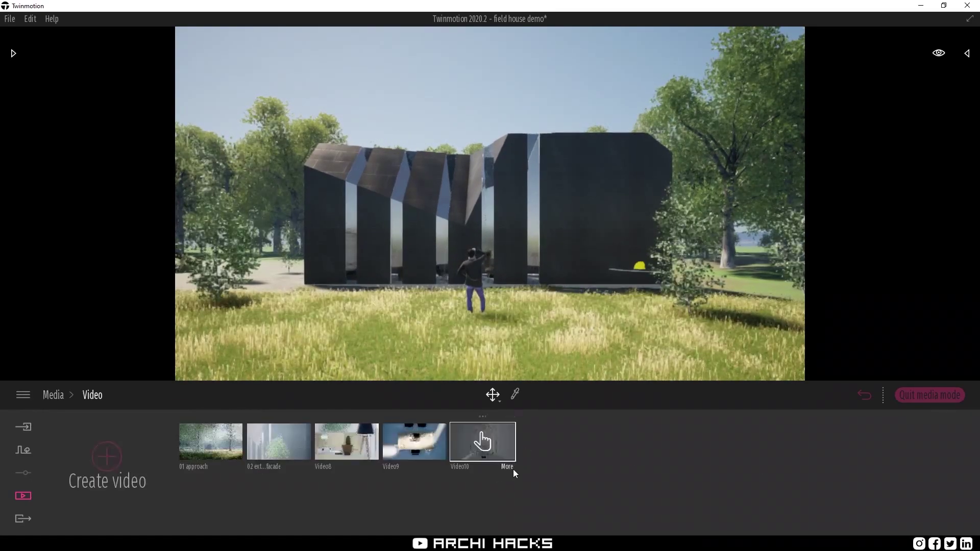
pyautogui.click(108, 459)
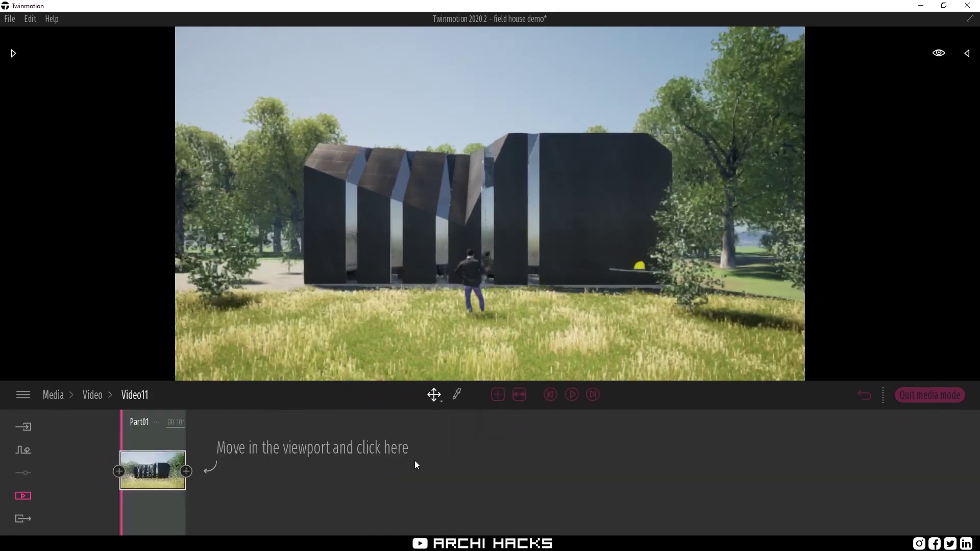
# Add a second keyframe to the exterior video, update the first keyframe with a view closer to the house and preview the move.
pyautogui.click(187, 471)
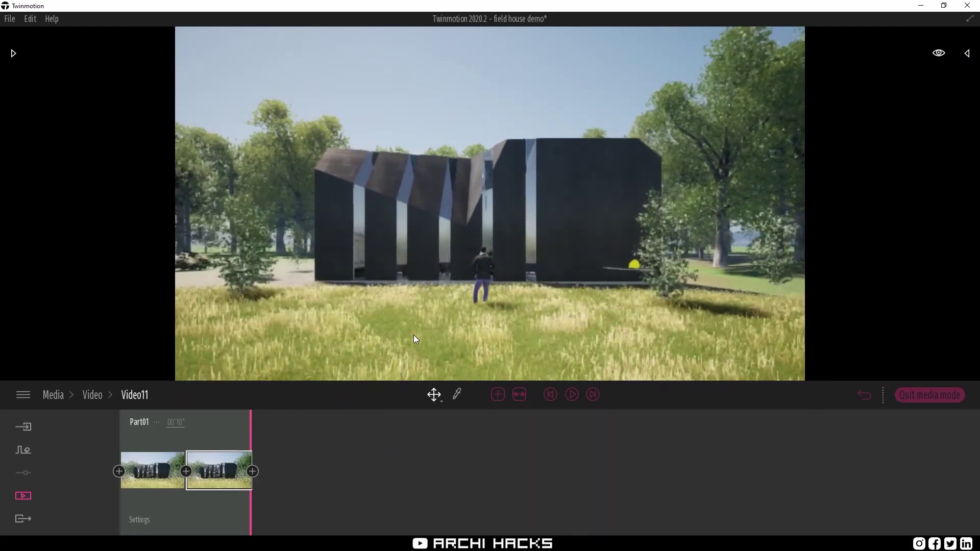
pyautogui.moveTo(206, 481)
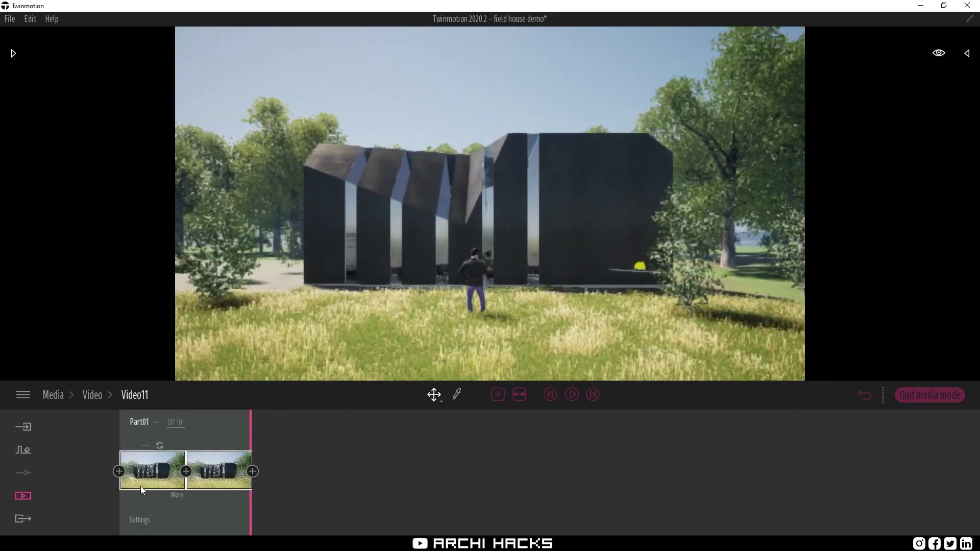
pyautogui.click(139, 486)
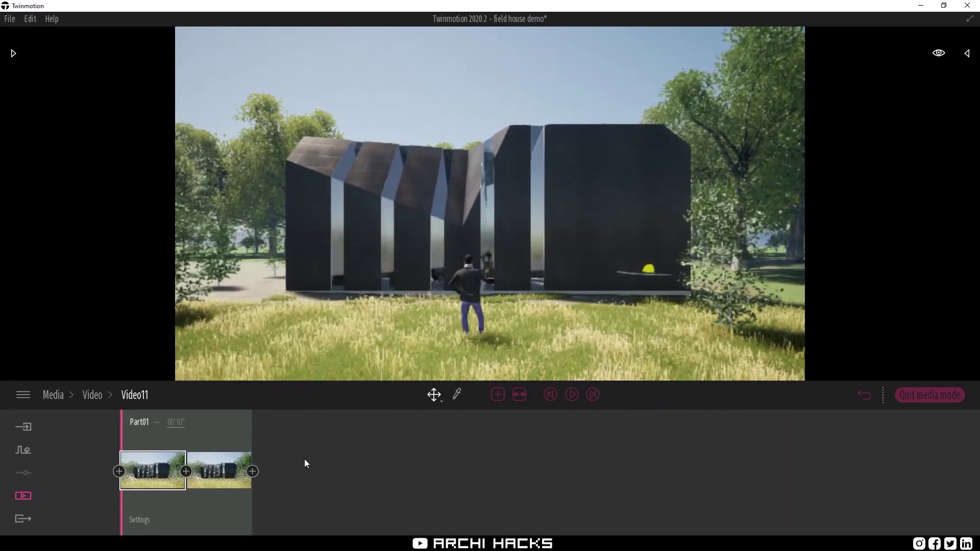
pyautogui.moveTo(155, 483)
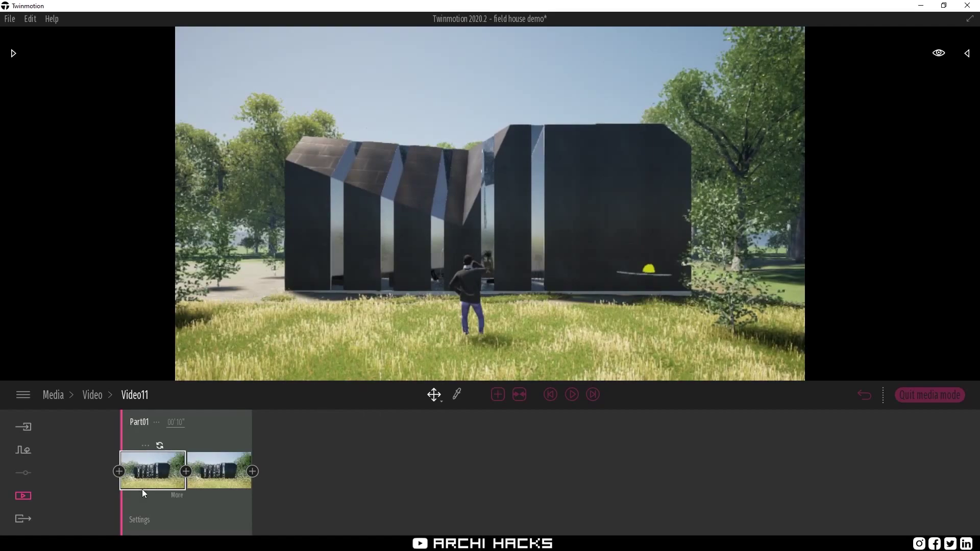
pyautogui.moveTo(137, 509); pyautogui.dragTo(265, 492)
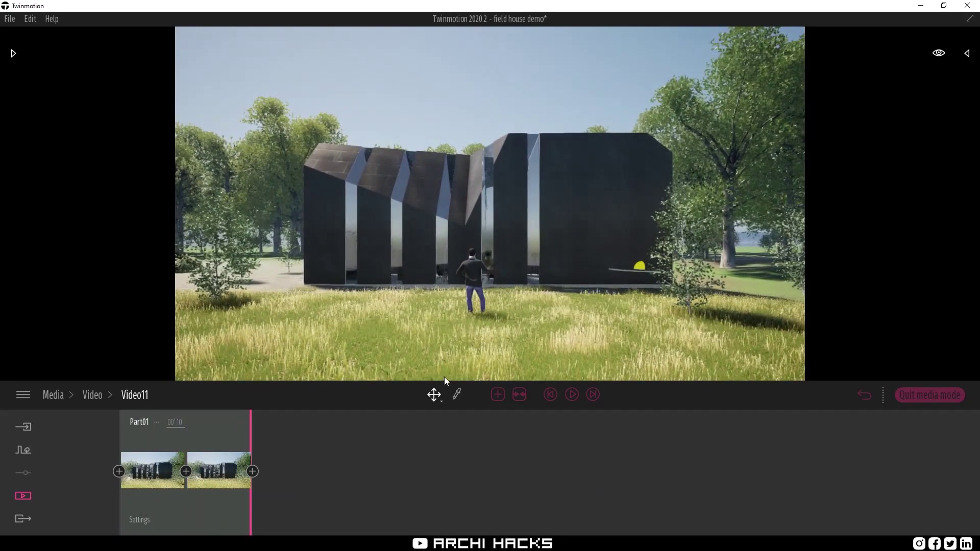
pyautogui.moveTo(147, 497); pyautogui.dragTo(187, 493)
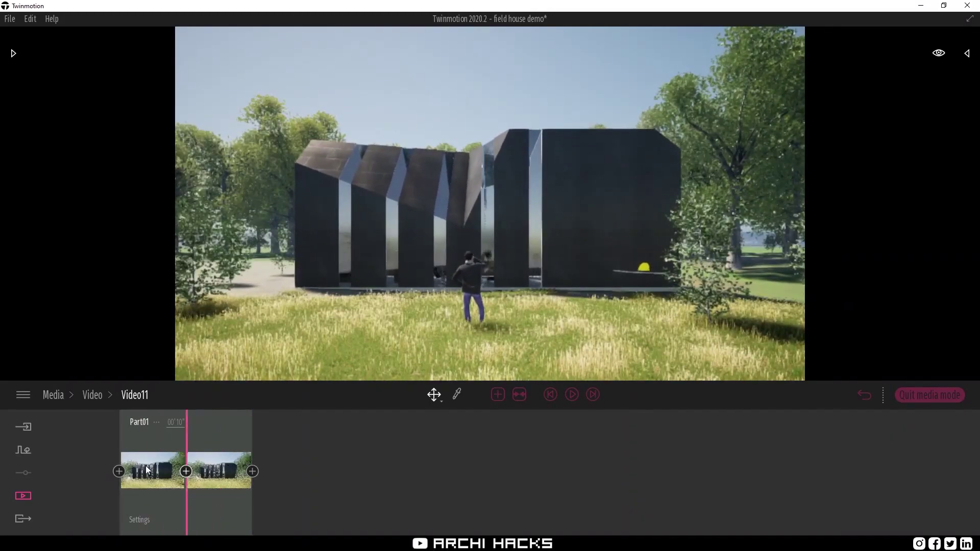
# Set the exterior video's second keyframe to a vegetation growth of 0.79 and scrub the timeline to preview the growing trees.
pyautogui.click(201, 478)
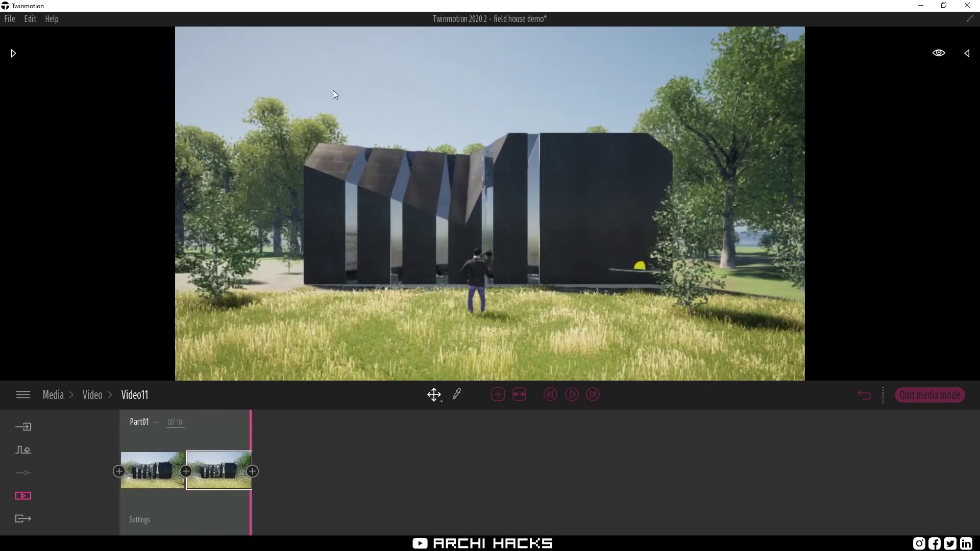
pyautogui.click(244, 500)
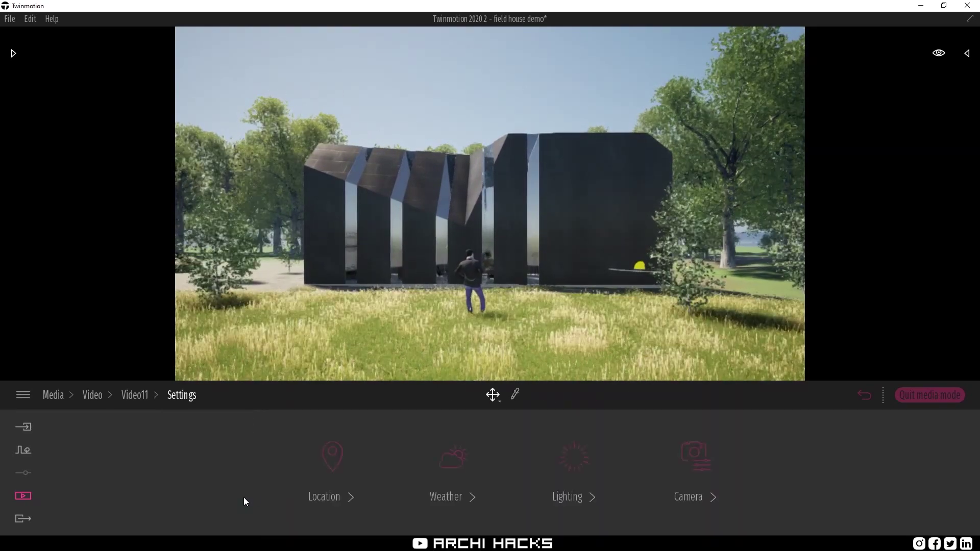
pyautogui.click(343, 463)
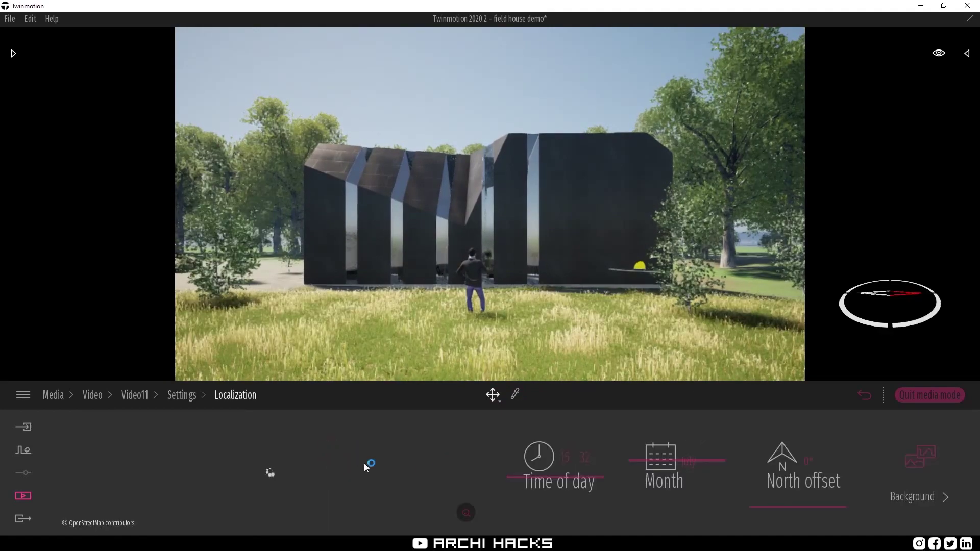
pyautogui.click(919, 462)
pyautogui.click(239, 401)
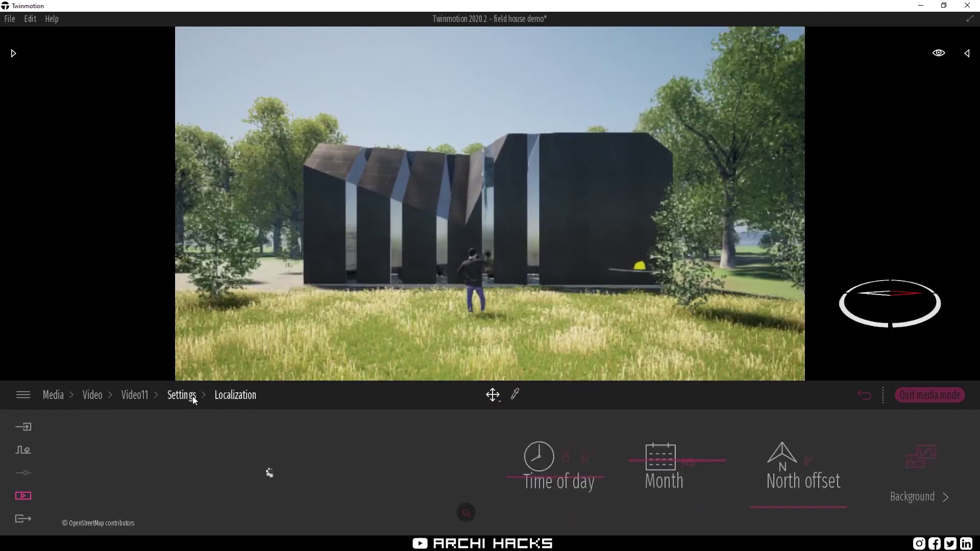
pyautogui.click(192, 397)
pyautogui.click(457, 459)
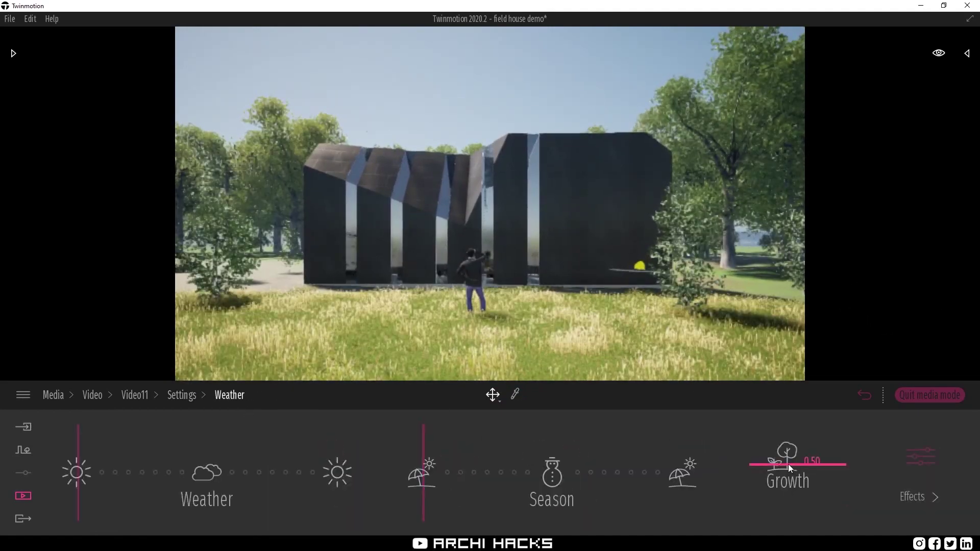
pyautogui.moveTo(789, 464); pyautogui.dragTo(797, 440)
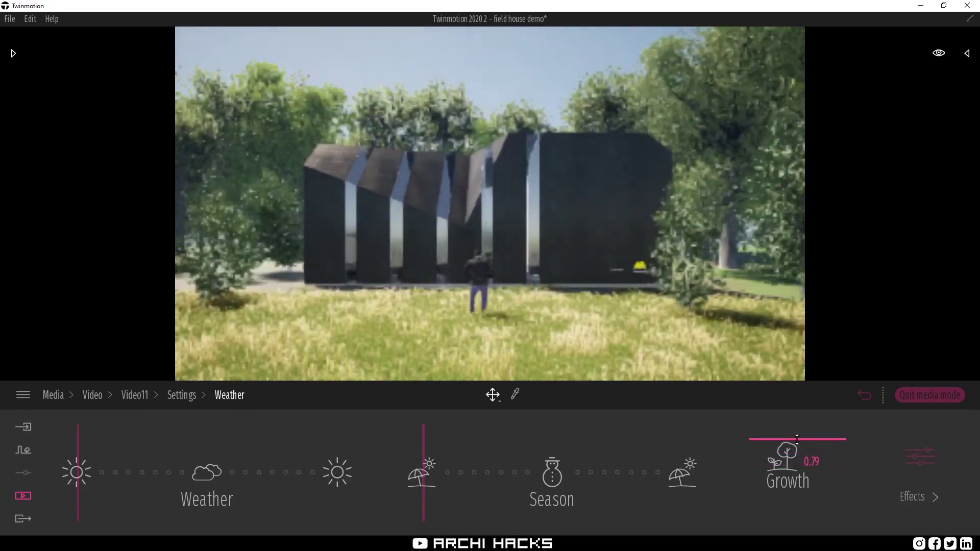
pyautogui.click(183, 396)
pyautogui.click(122, 396)
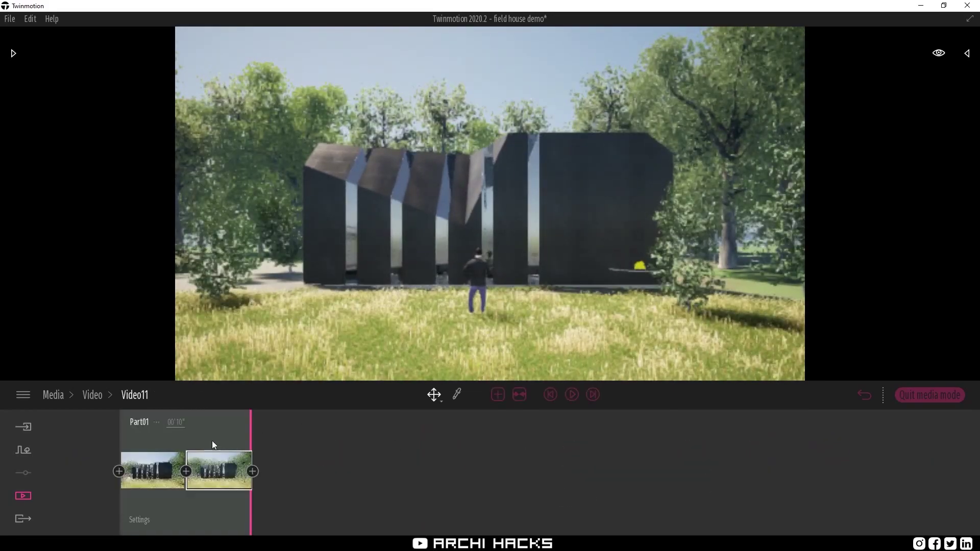
pyautogui.moveTo(165, 502); pyautogui.dragTo(194, 497)
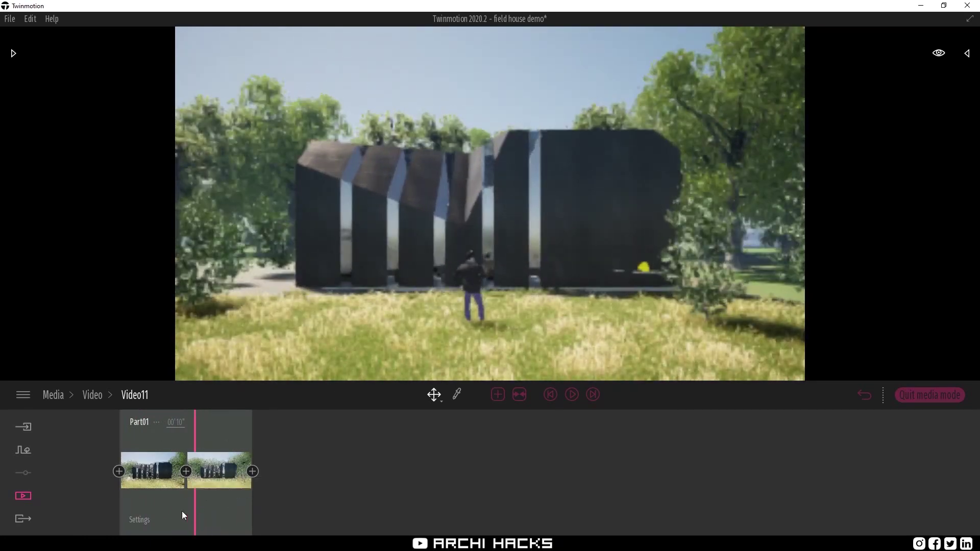
# Check the weather, season and growth settings of the exterior video's first keyframe.
pyautogui.click(160, 483)
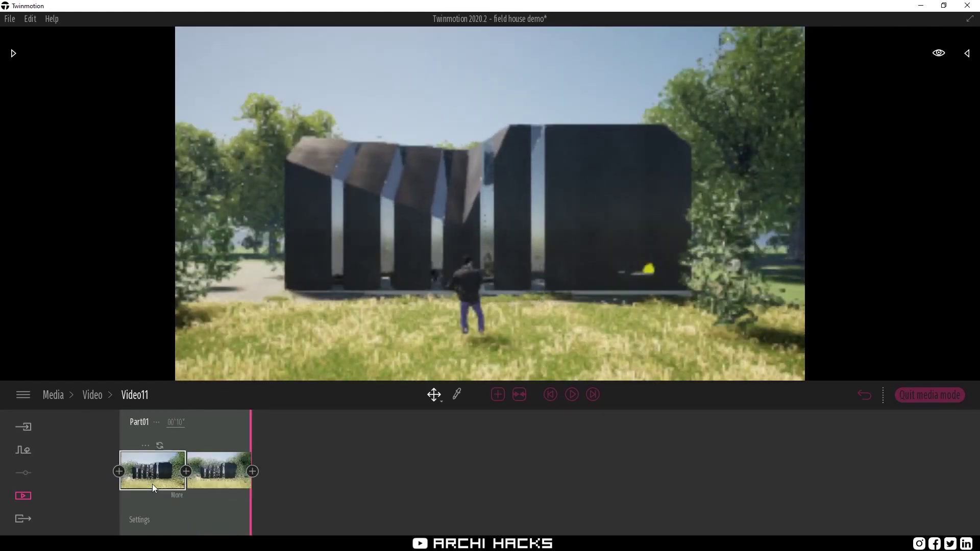
pyautogui.click(182, 494)
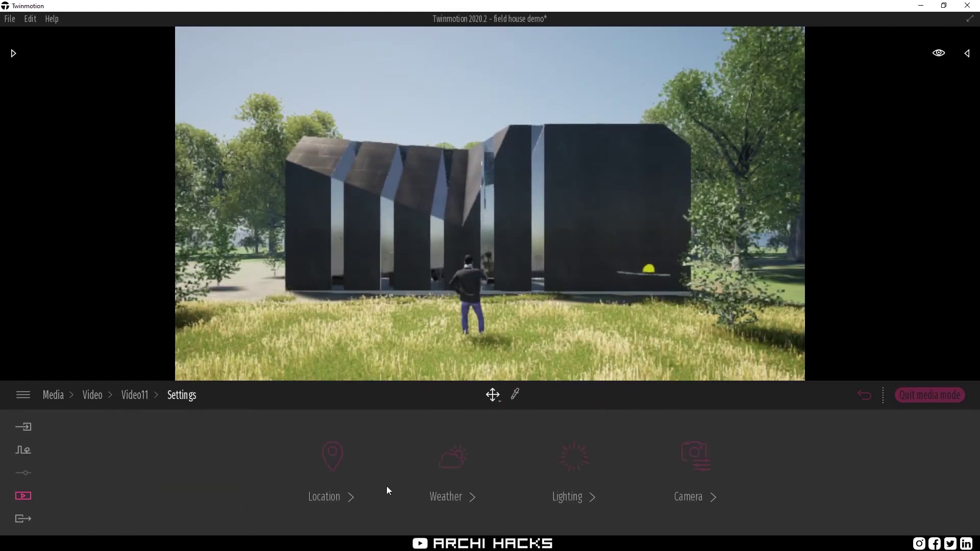
pyautogui.click(429, 485)
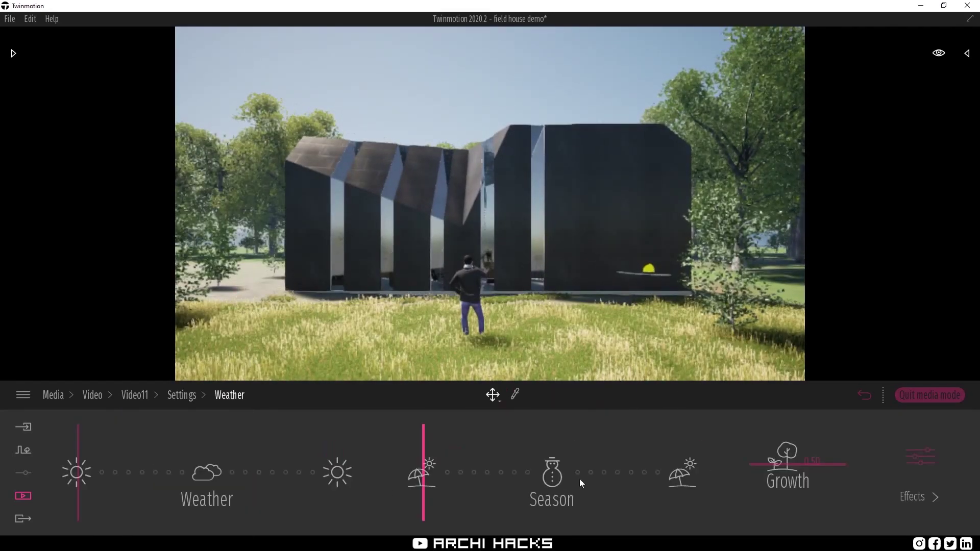
pyautogui.click(137, 395)
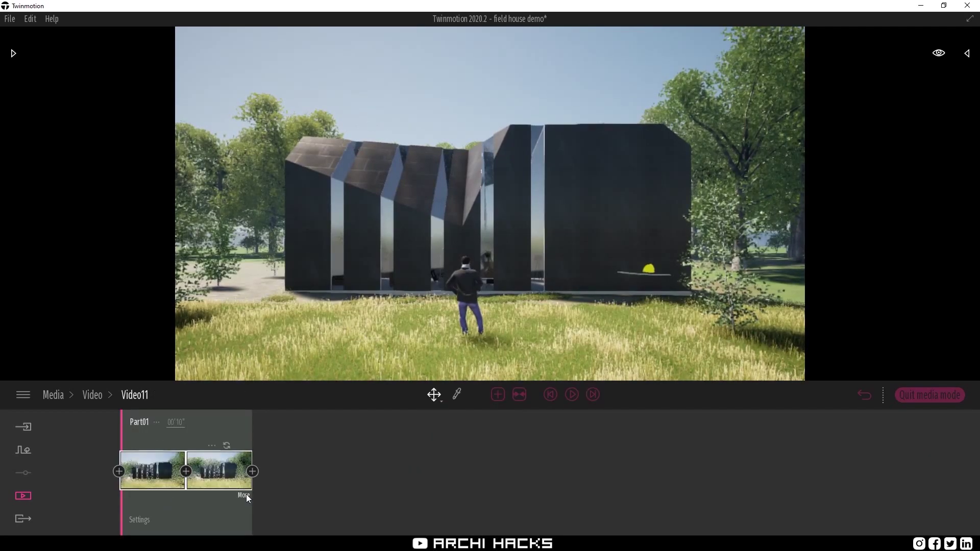
# Set the vegetation growth to 0.81 in the weather settings for the exterior video's entire part.
pyautogui.click(142, 521)
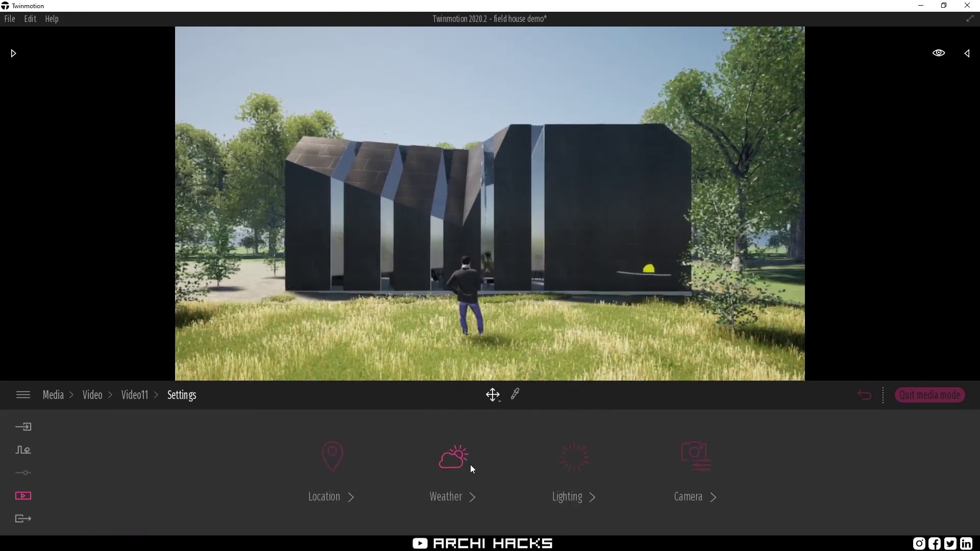
pyautogui.click(471, 464)
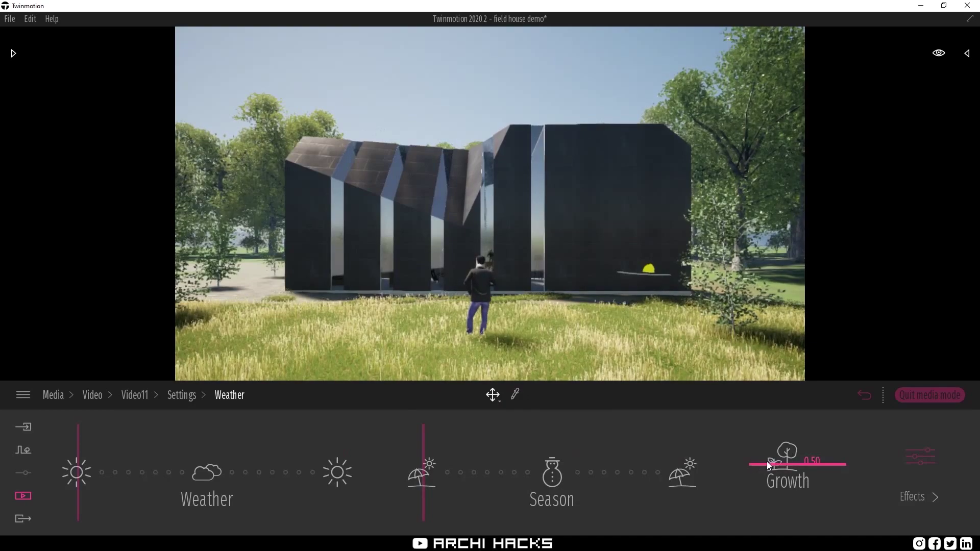
pyautogui.moveTo(775, 465); pyautogui.dragTo(770, 438)
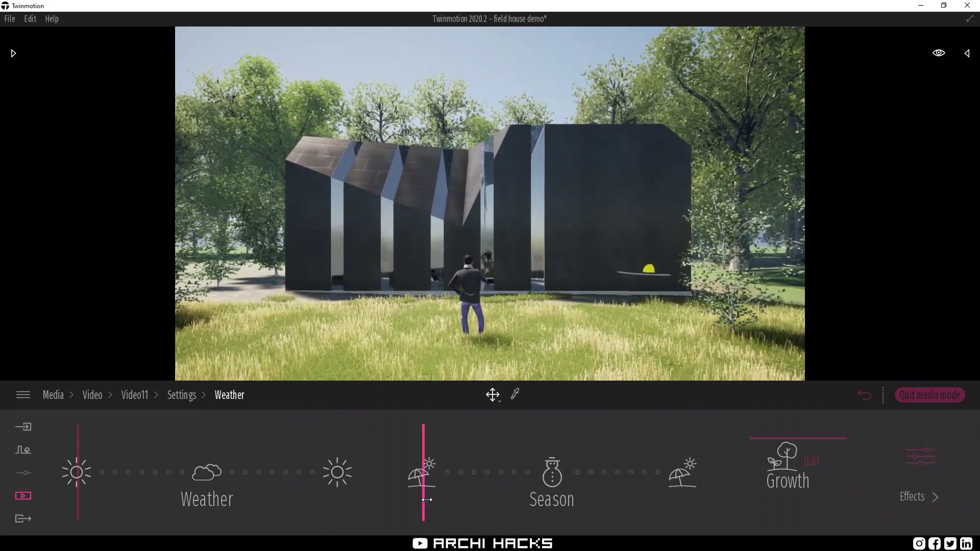
# Shift the exterior video's season from summer to autumn colours and its weather to partly cloudy, and preview the result along the timeline.
pyautogui.moveTo(429, 503); pyautogui.dragTo(459, 499)
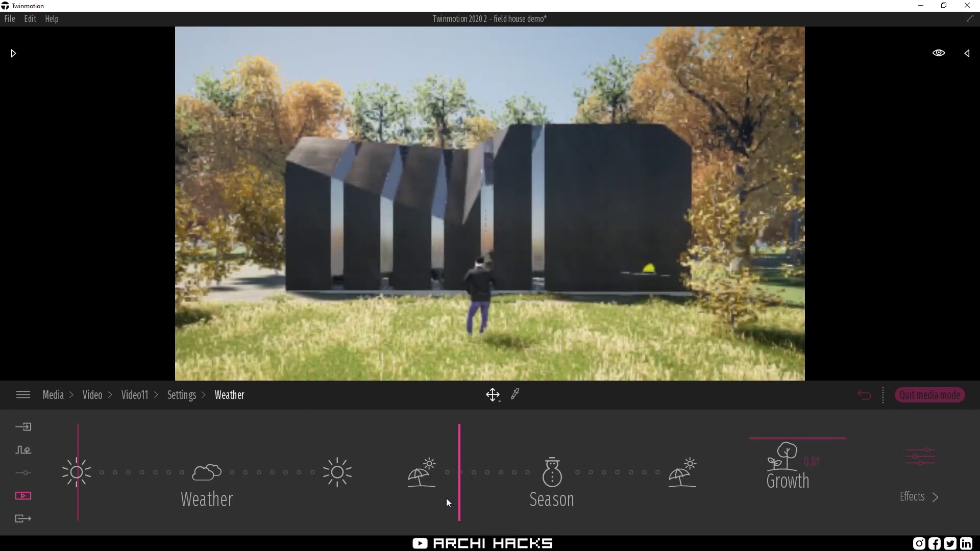
pyautogui.moveTo(84, 485); pyautogui.dragTo(116, 486)
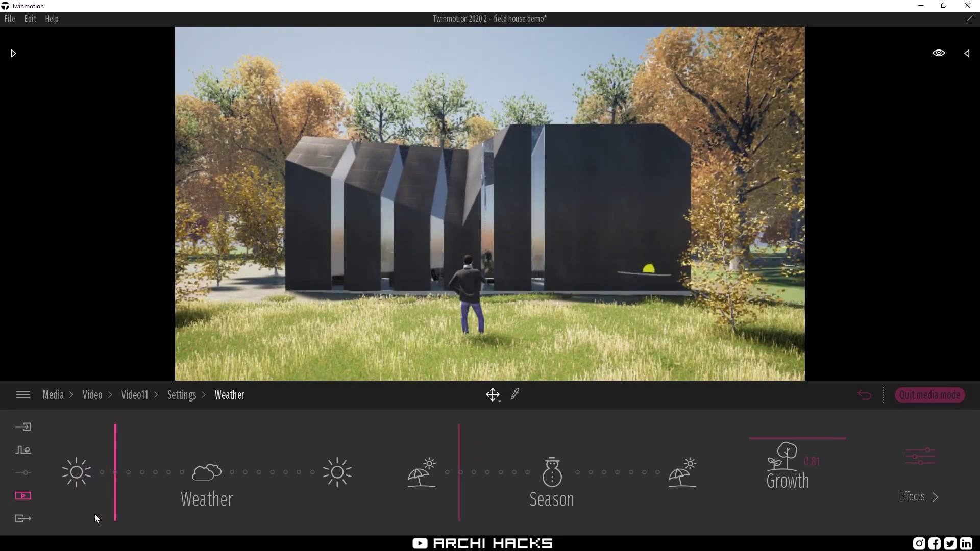
pyautogui.moveTo(115, 515); pyautogui.dragTo(149, 513)
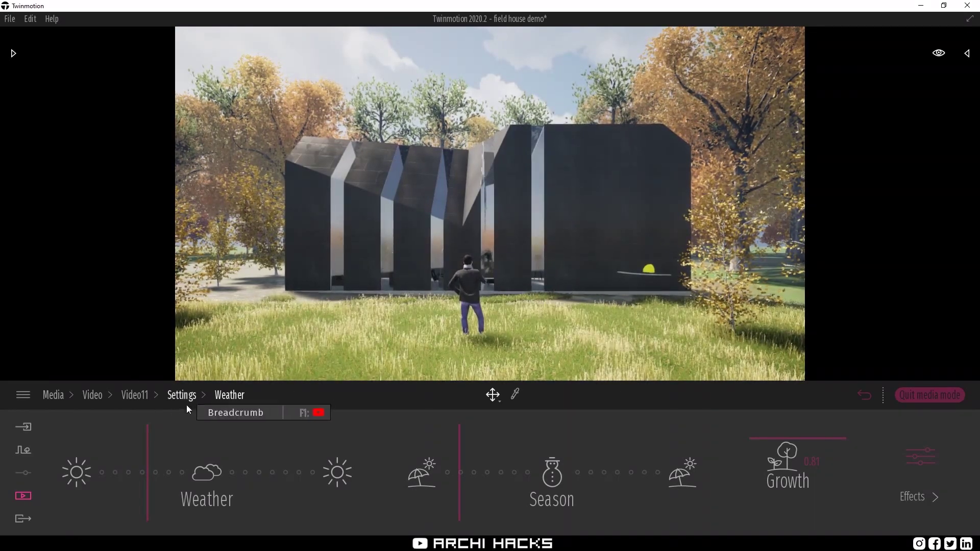
pyautogui.click(135, 395)
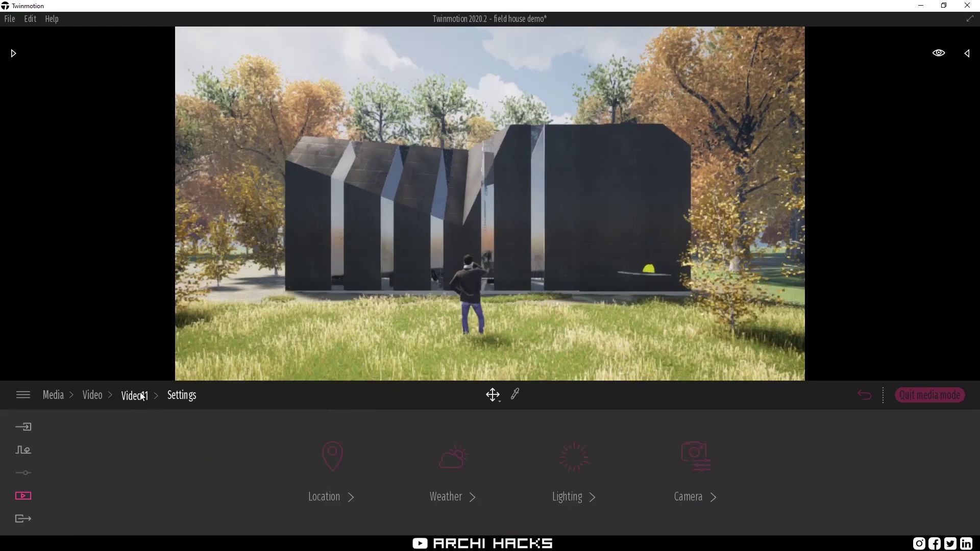
pyautogui.moveTo(169, 503); pyautogui.dragTo(220, 498)
# Turn off growth for the Grey Birch in the foreground to the right of the house, with its age at 0%.
pyautogui.click(685, 238)
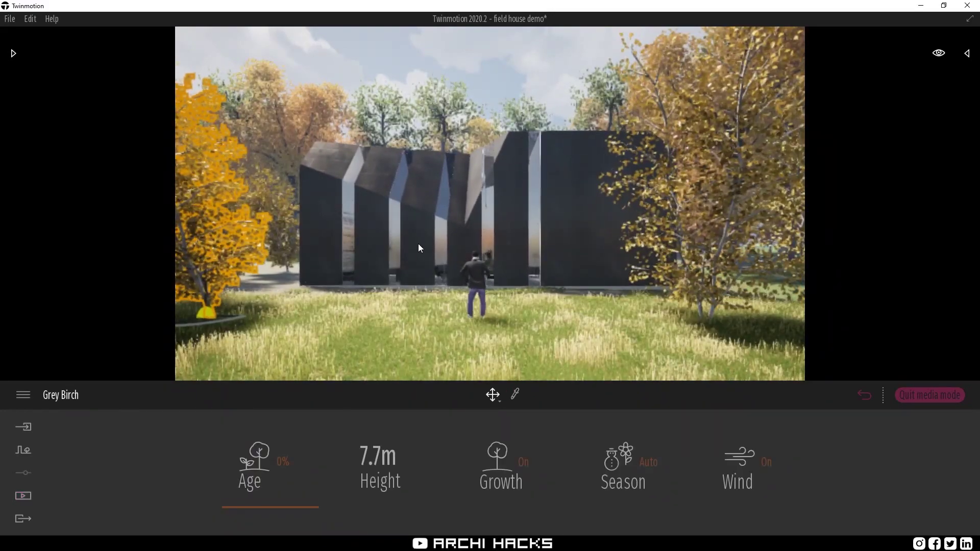
pyautogui.click(675, 214)
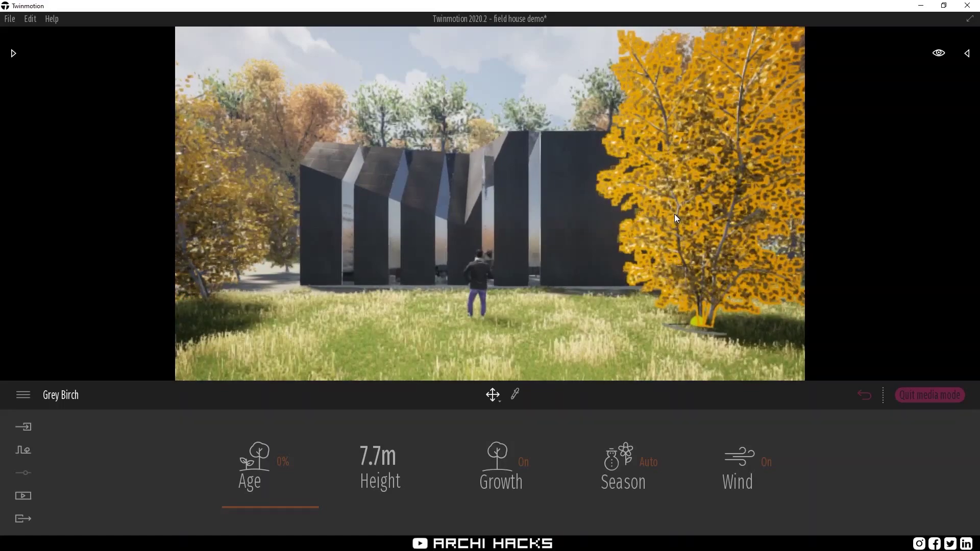
pyautogui.click(212, 260)
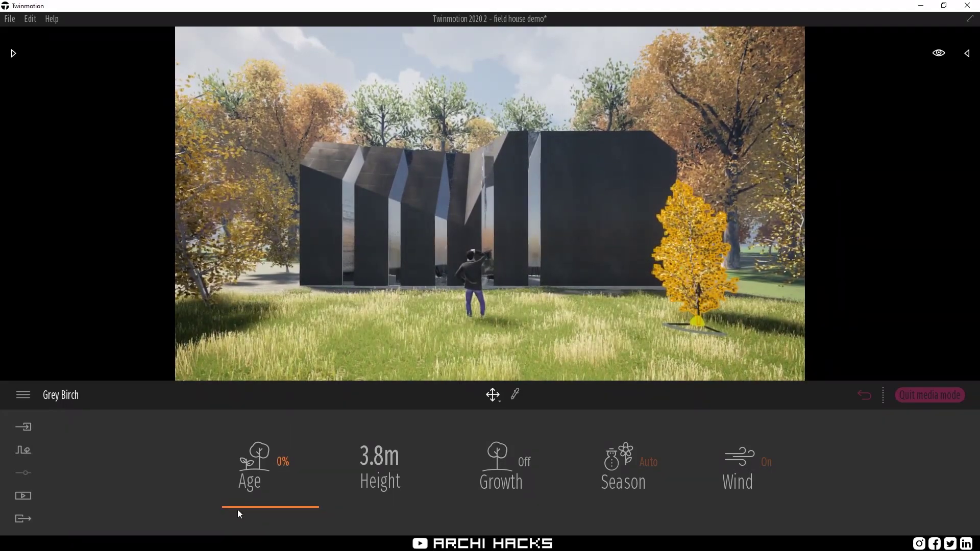
pyautogui.moveTo(237, 509)
pyautogui.mouseDown()
pyautogui.moveTo(238, 467)
pyautogui.moveTo(234, 528)
pyautogui.mouseUp()
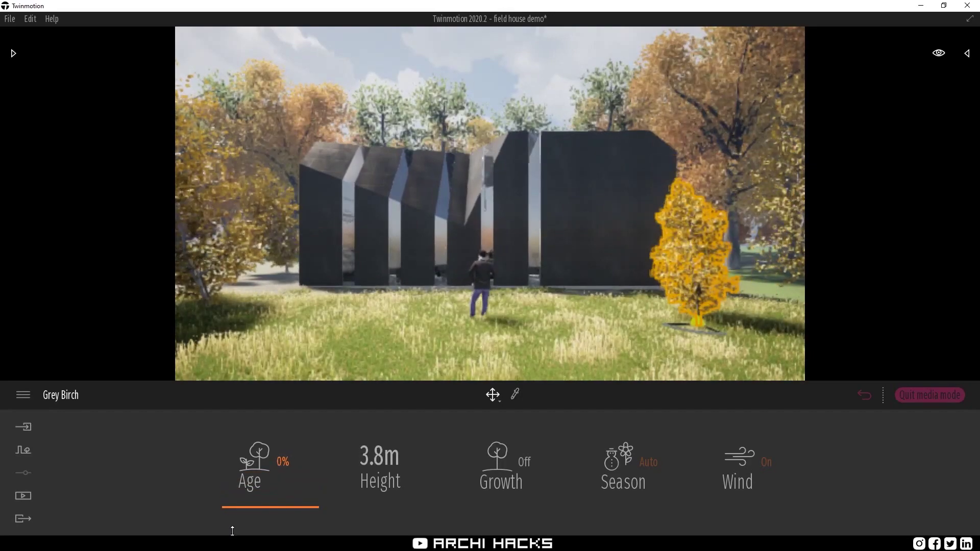
# Turn off growth for the Grey Birch in the foreground to the left of the house, with its age at 0%, and deselect it.
pyautogui.click(213, 258)
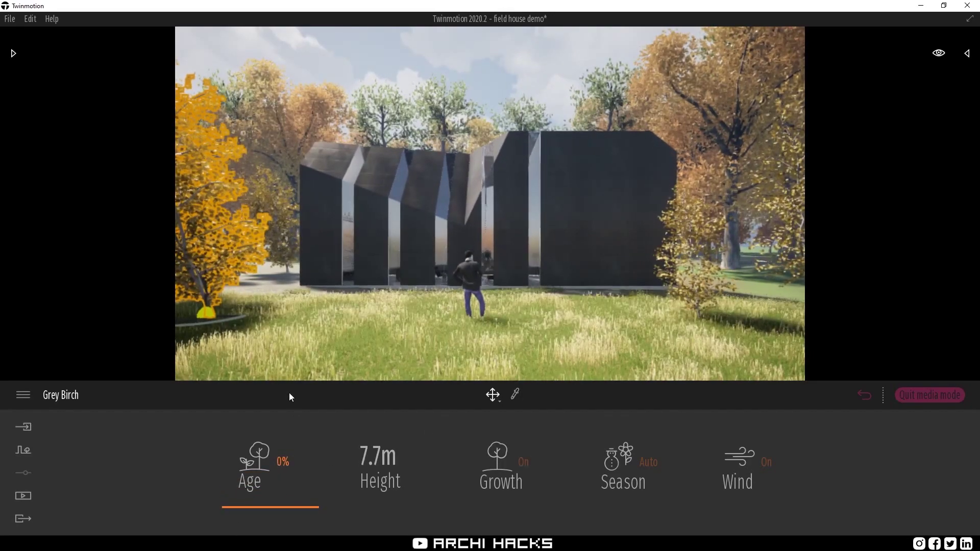
pyautogui.click(522, 471)
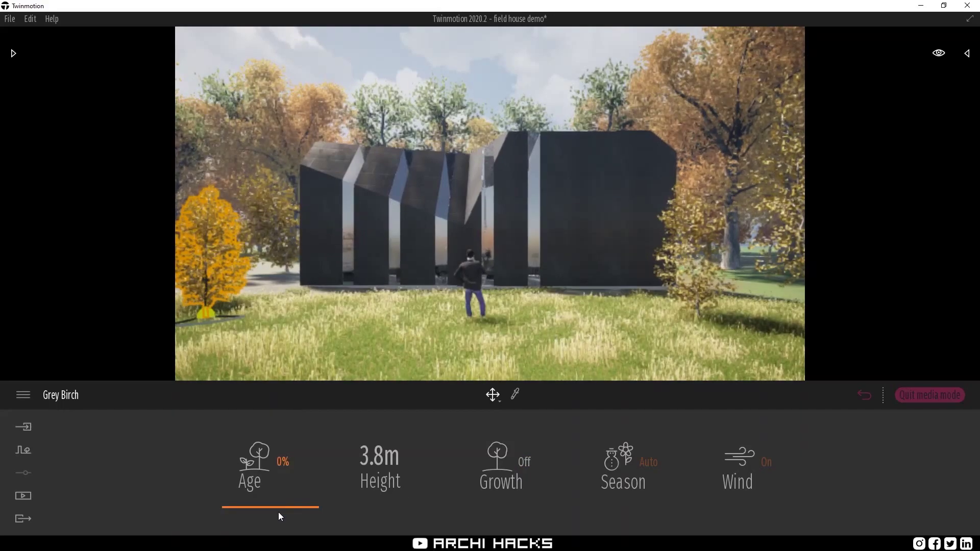
pyautogui.moveTo(277, 512)
pyautogui.mouseDown()
pyautogui.moveTo(278, 494)
pyautogui.moveTo(277, 521)
pyautogui.mouseUp()
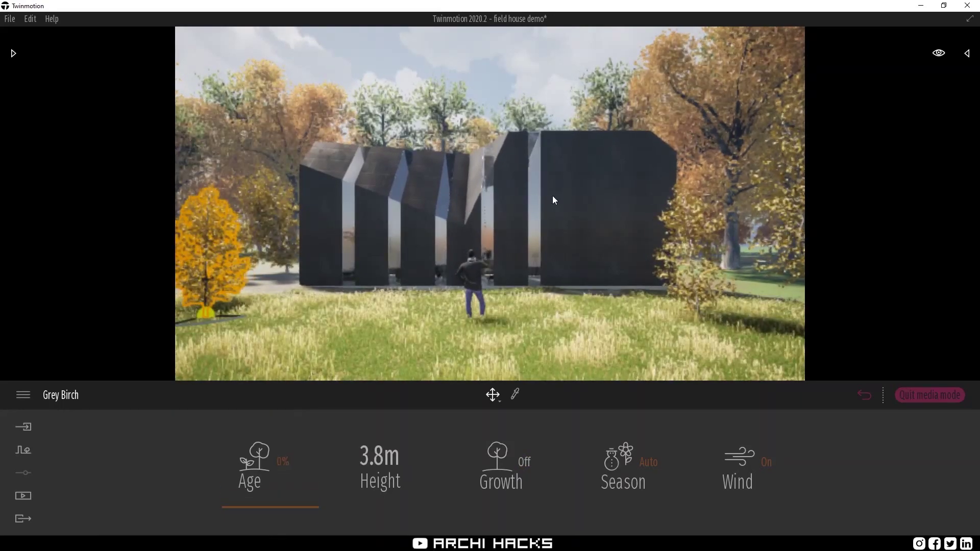
pyautogui.click(535, 69)
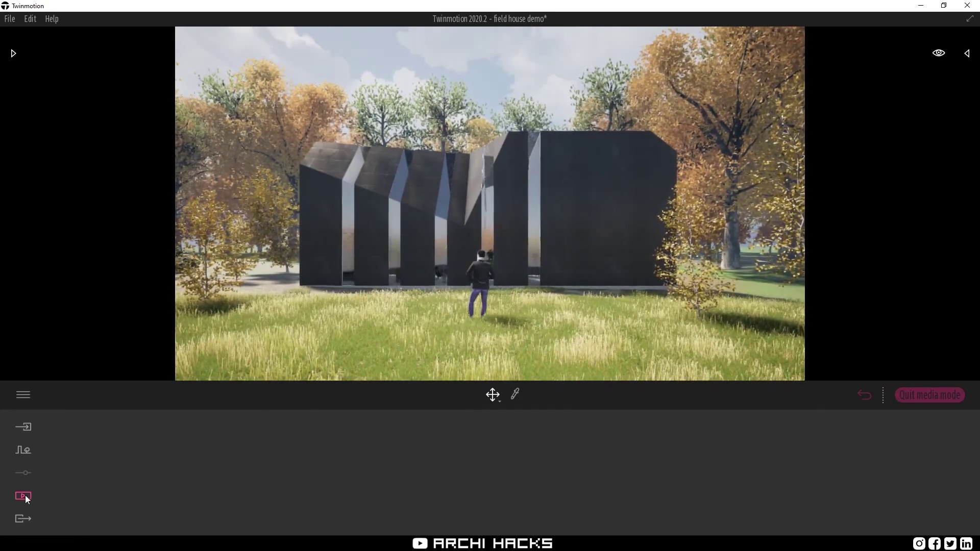
# Open the video export selection and select all of the project's videos for export.
pyautogui.click(23, 519)
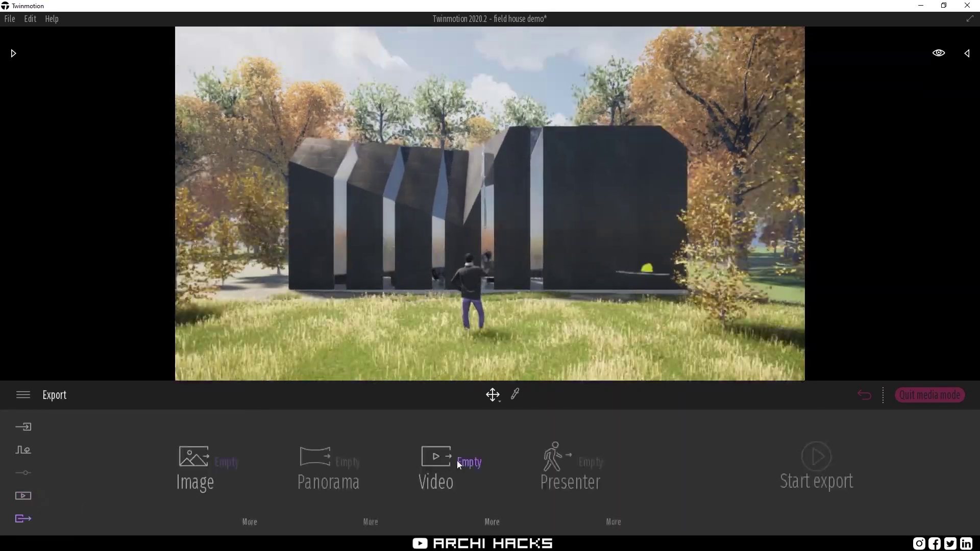
pyautogui.click(469, 464)
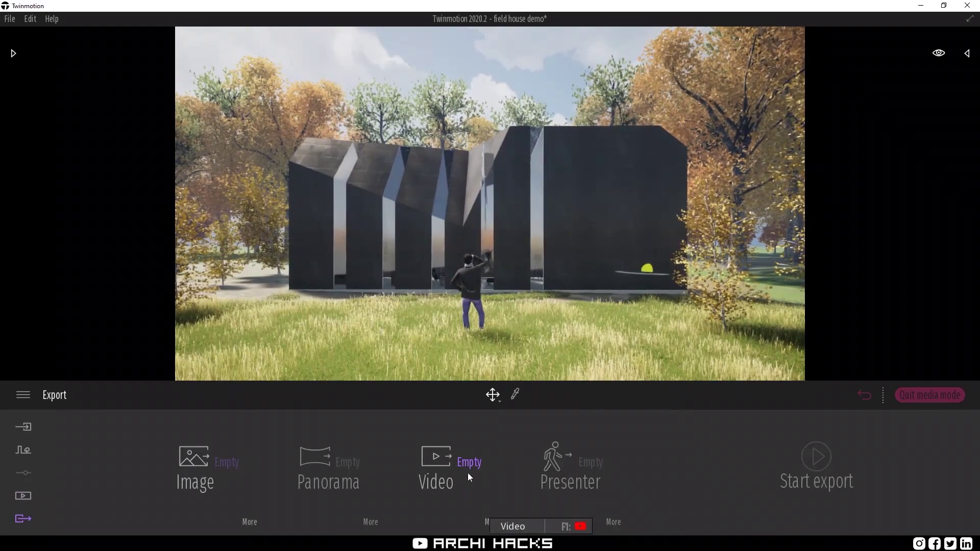
pyautogui.click(469, 462)
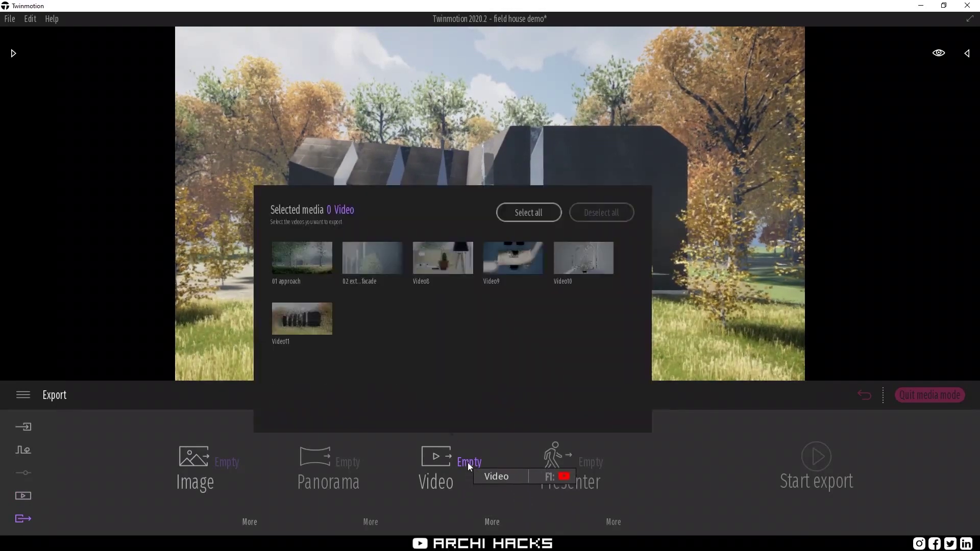
pyautogui.click(529, 213)
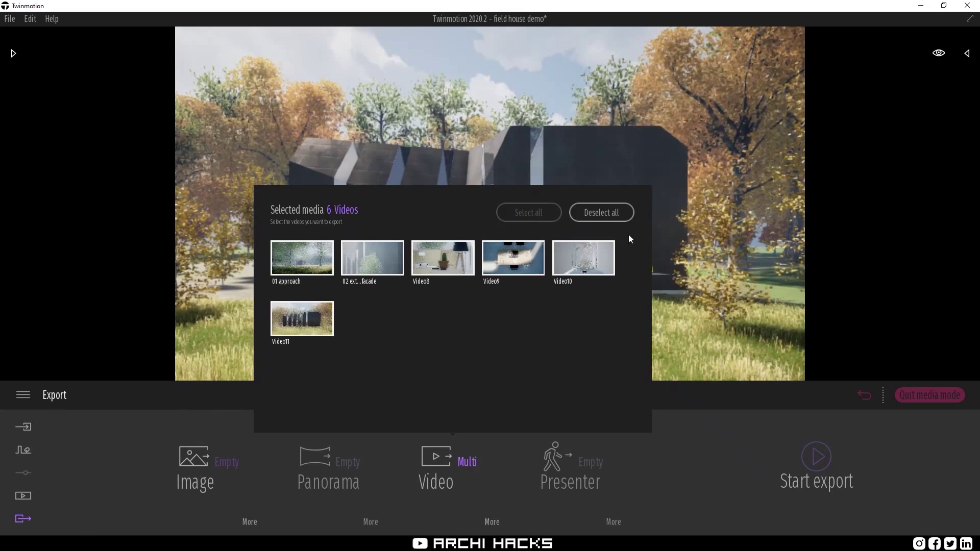